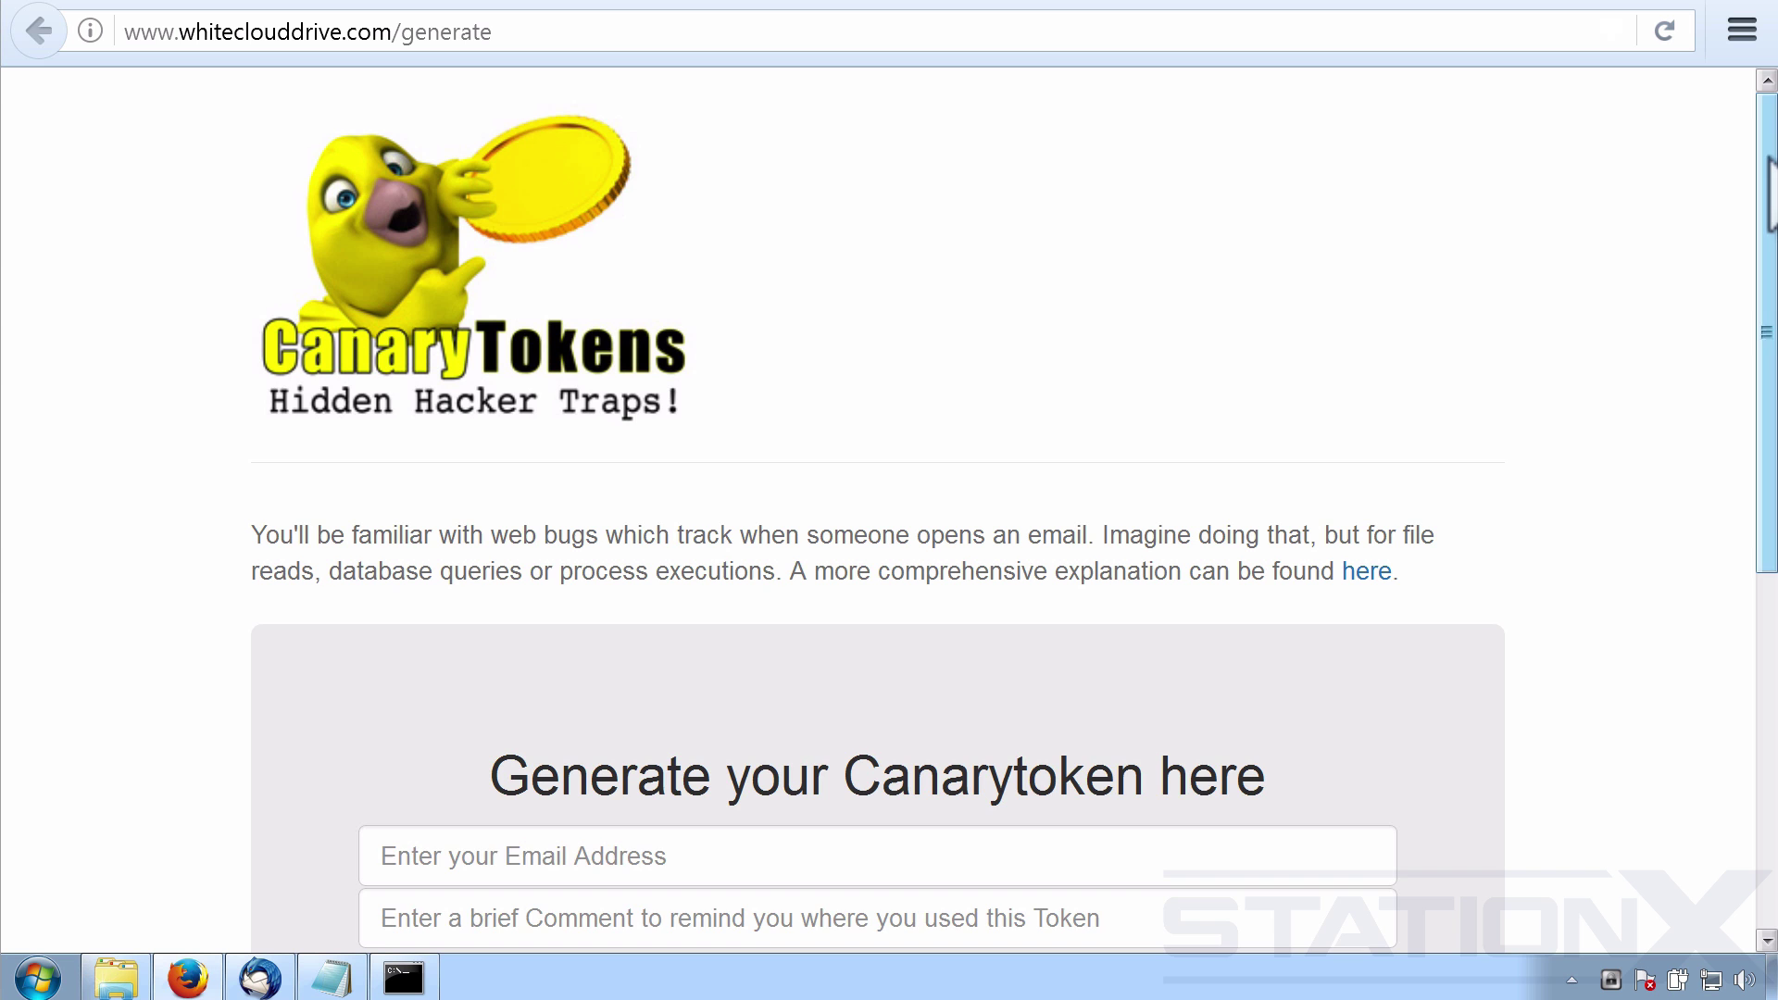
Scroll down to the Generate your Canarytoken form and place the cursor in the Email Address field.
scroll(1741, 352, "down", 5)
scroll(1755, 375, "down", 2)
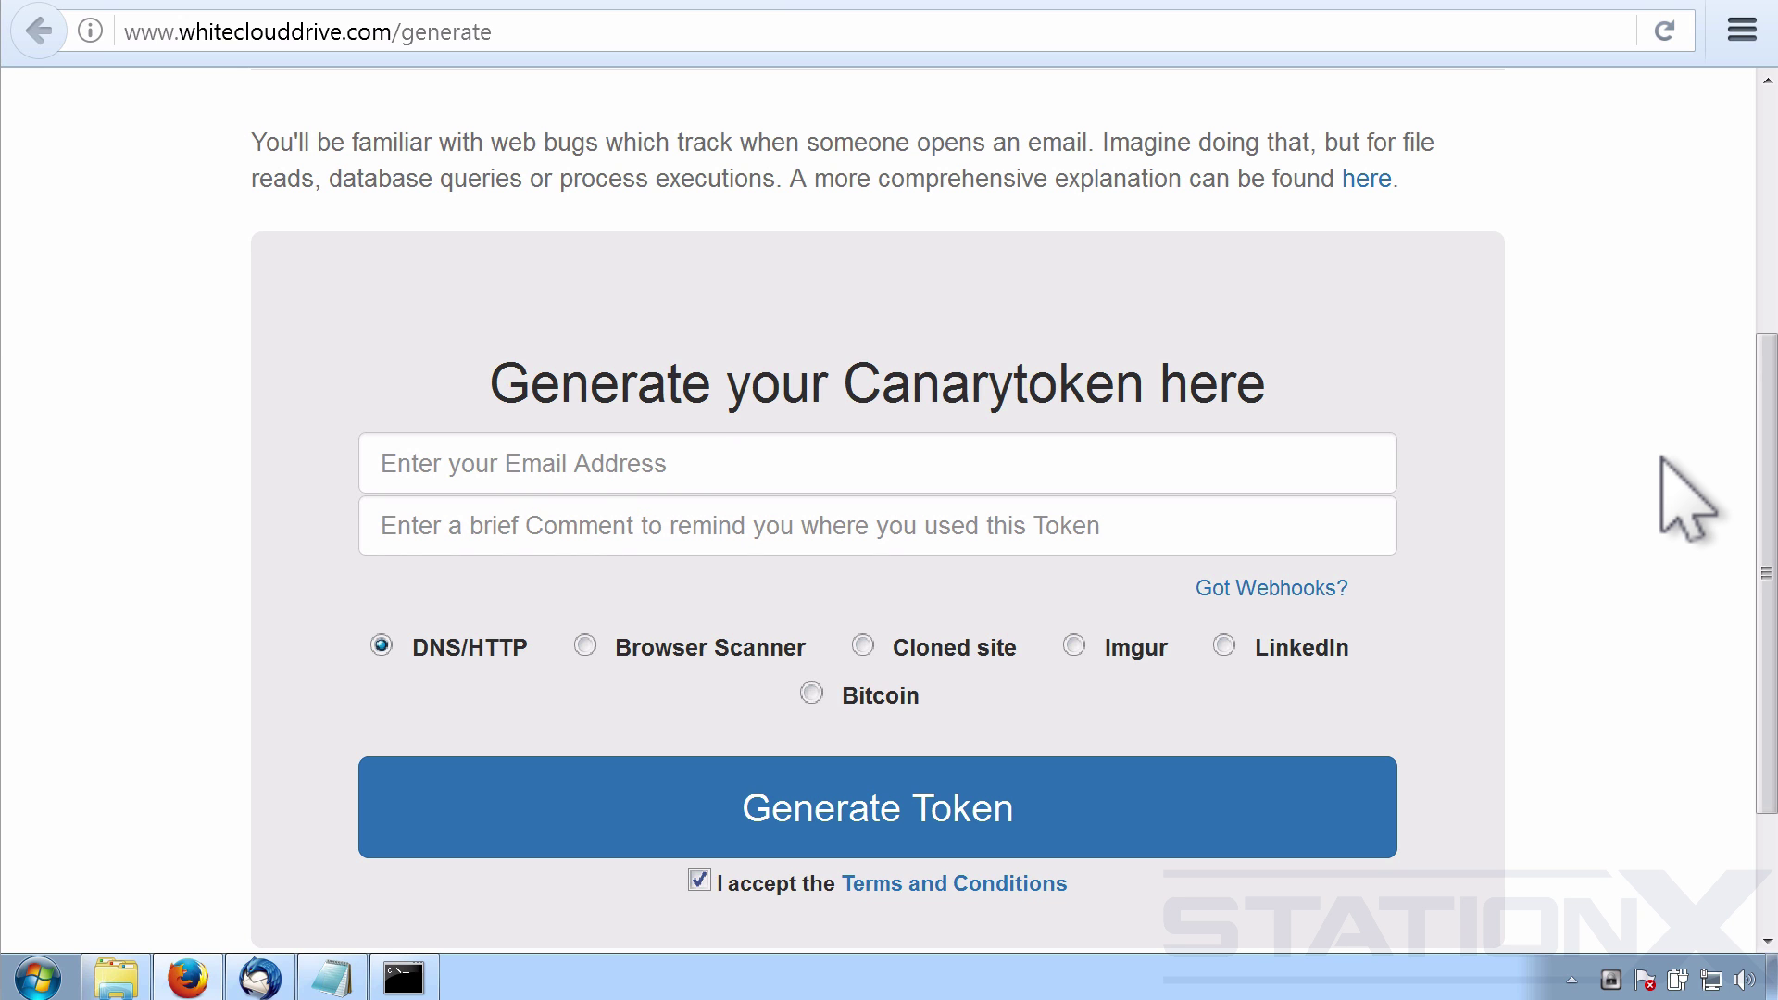
scroll(1759, 500, "down", 1)
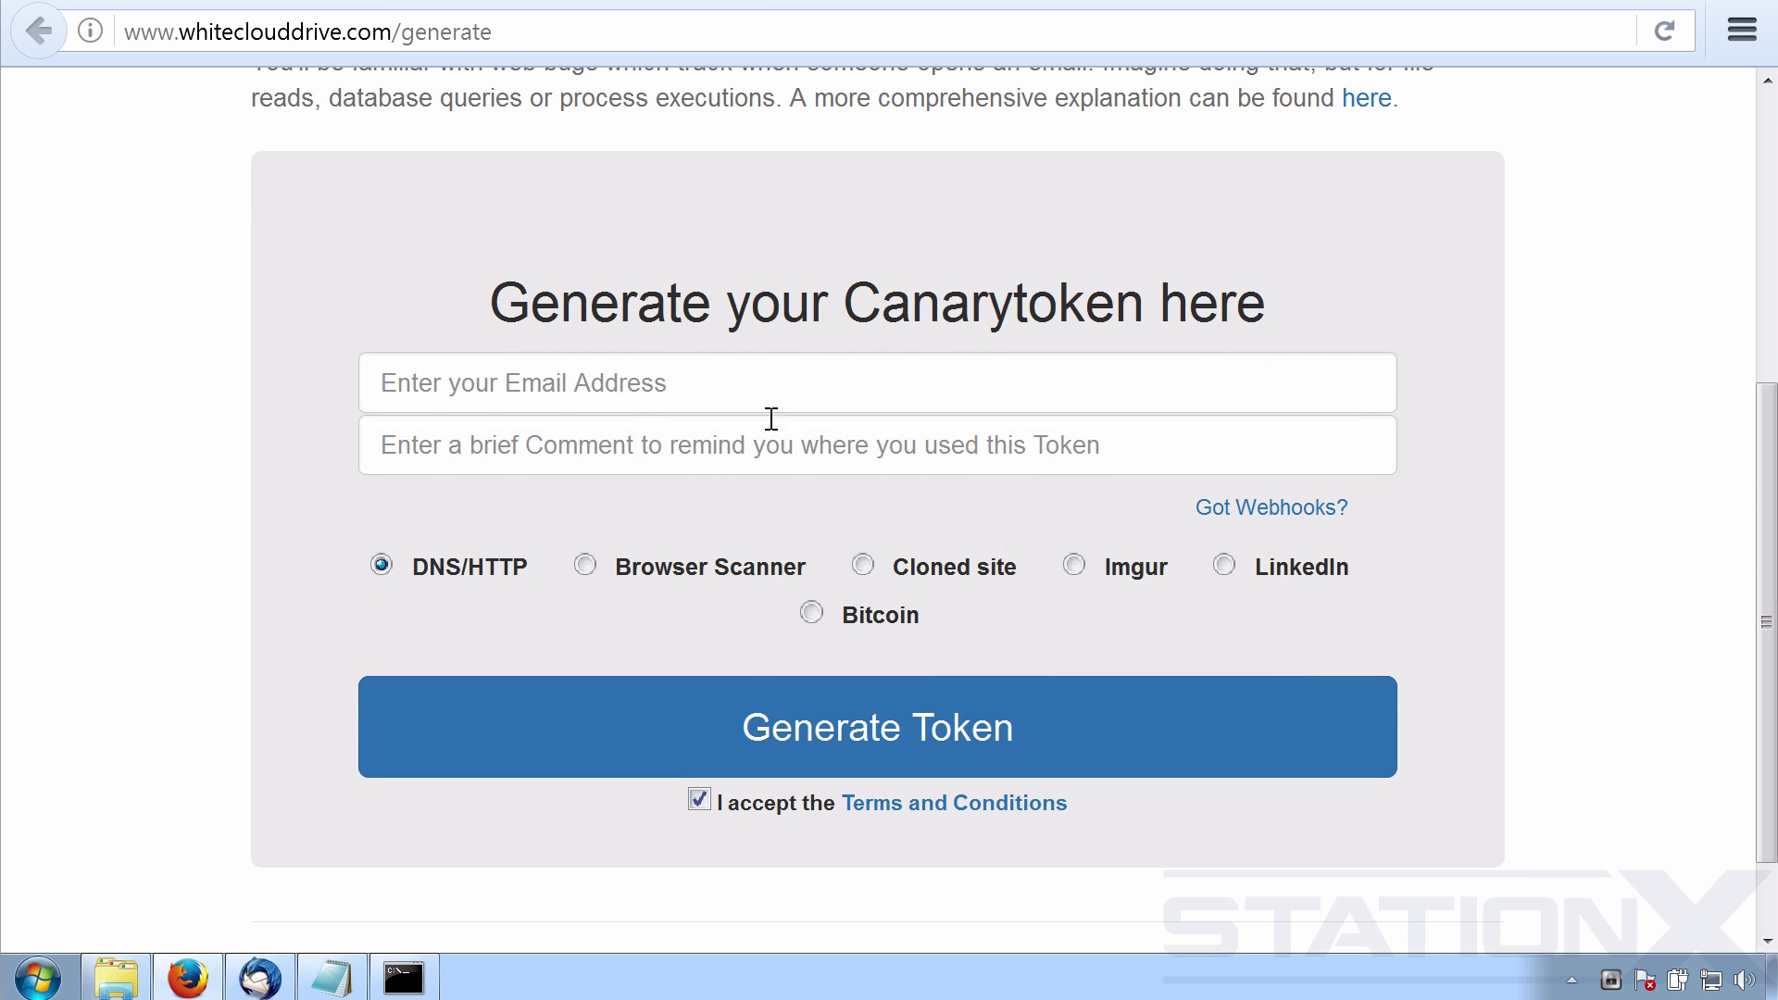
left_click(616, 379)
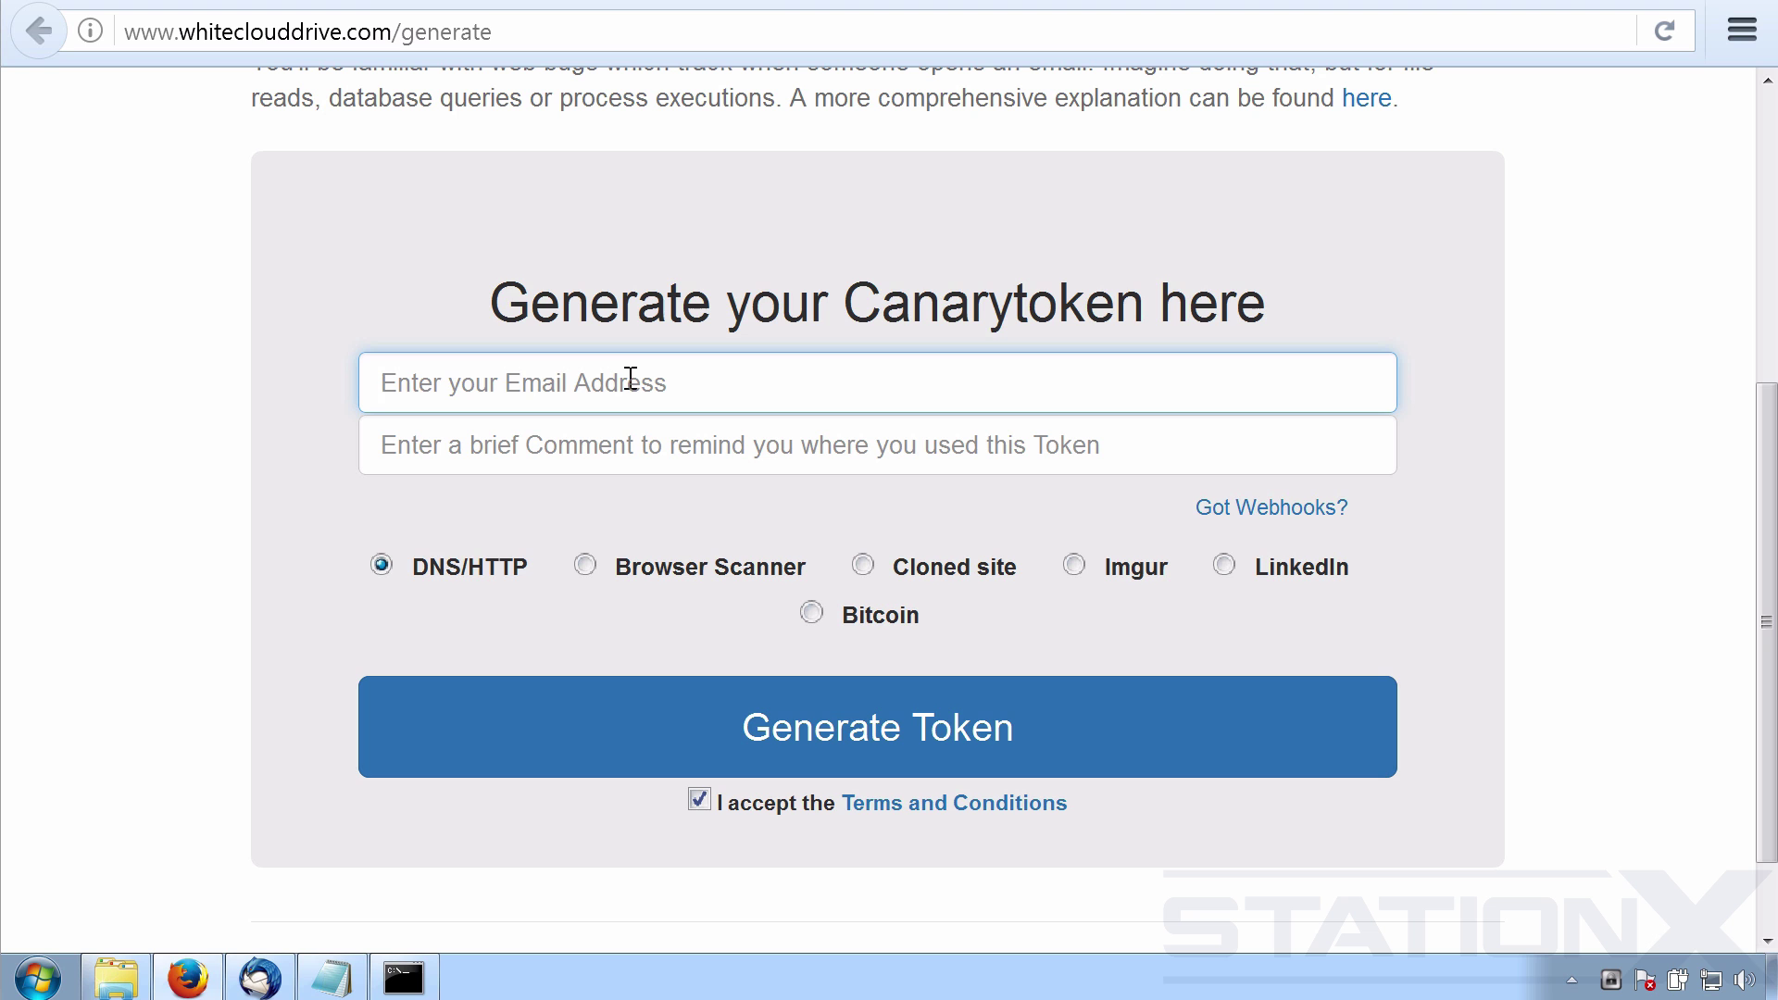
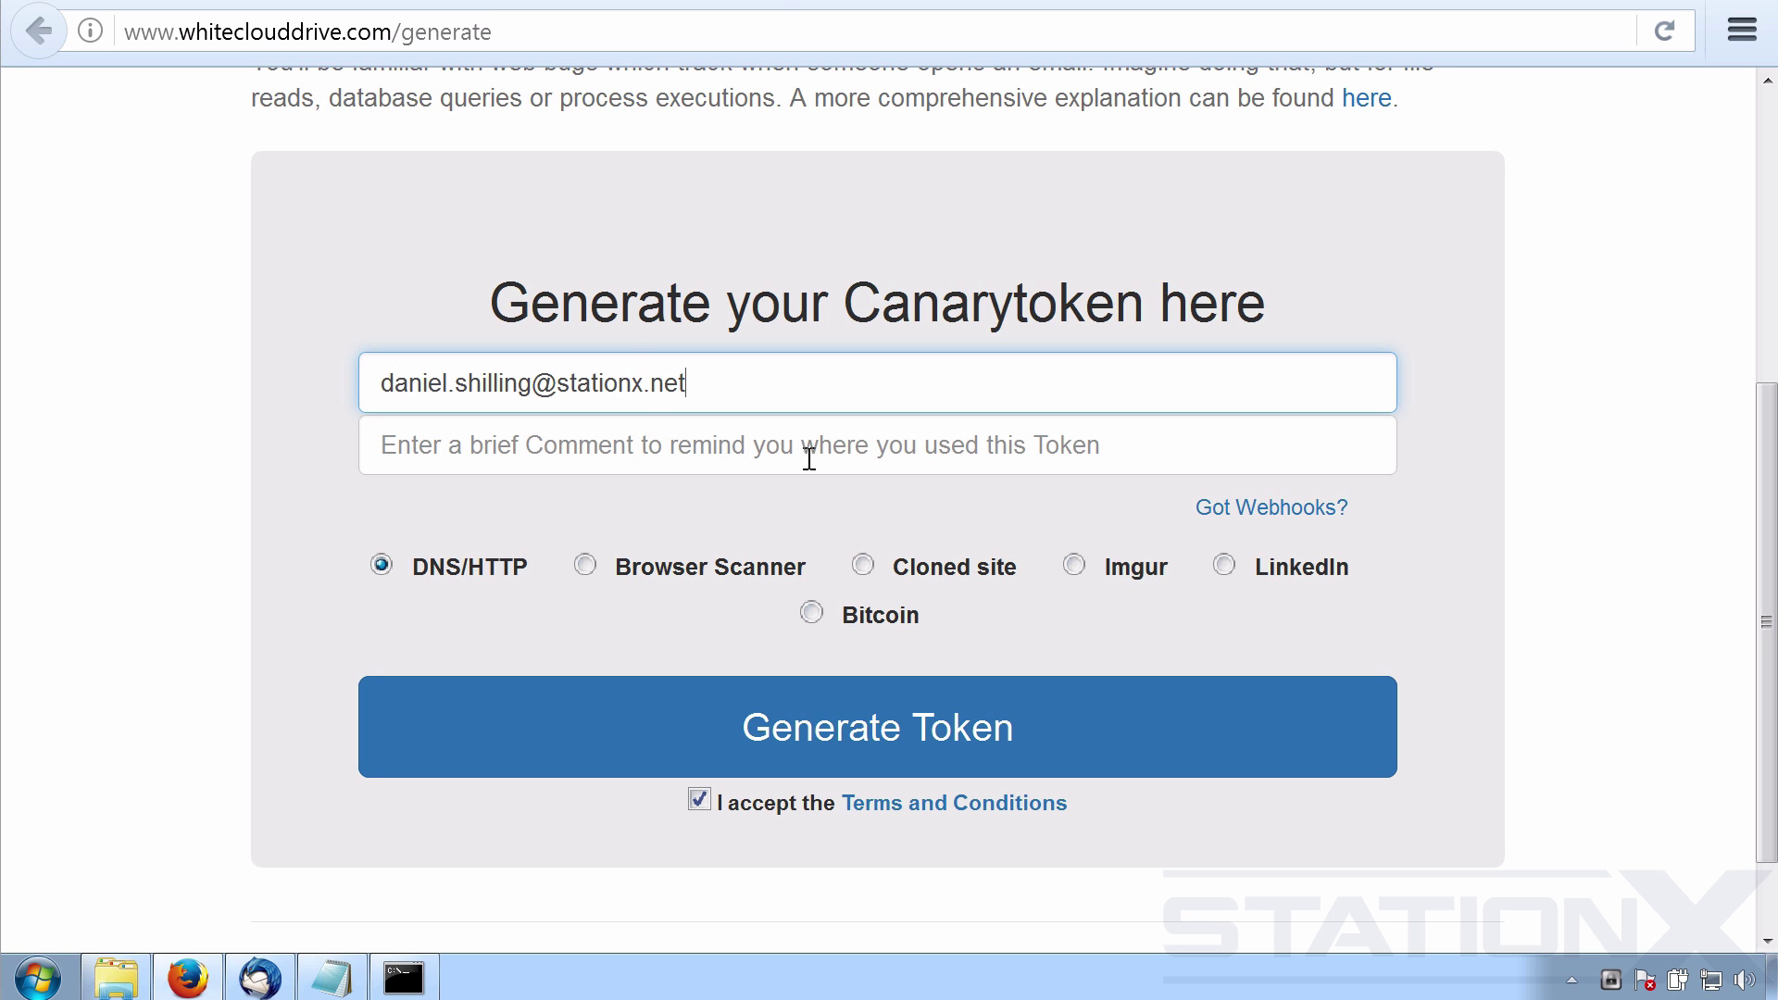
Enter the alert e-mail address, then add the comment 'Word document in password folder on laptop'.
left_click(675, 450)
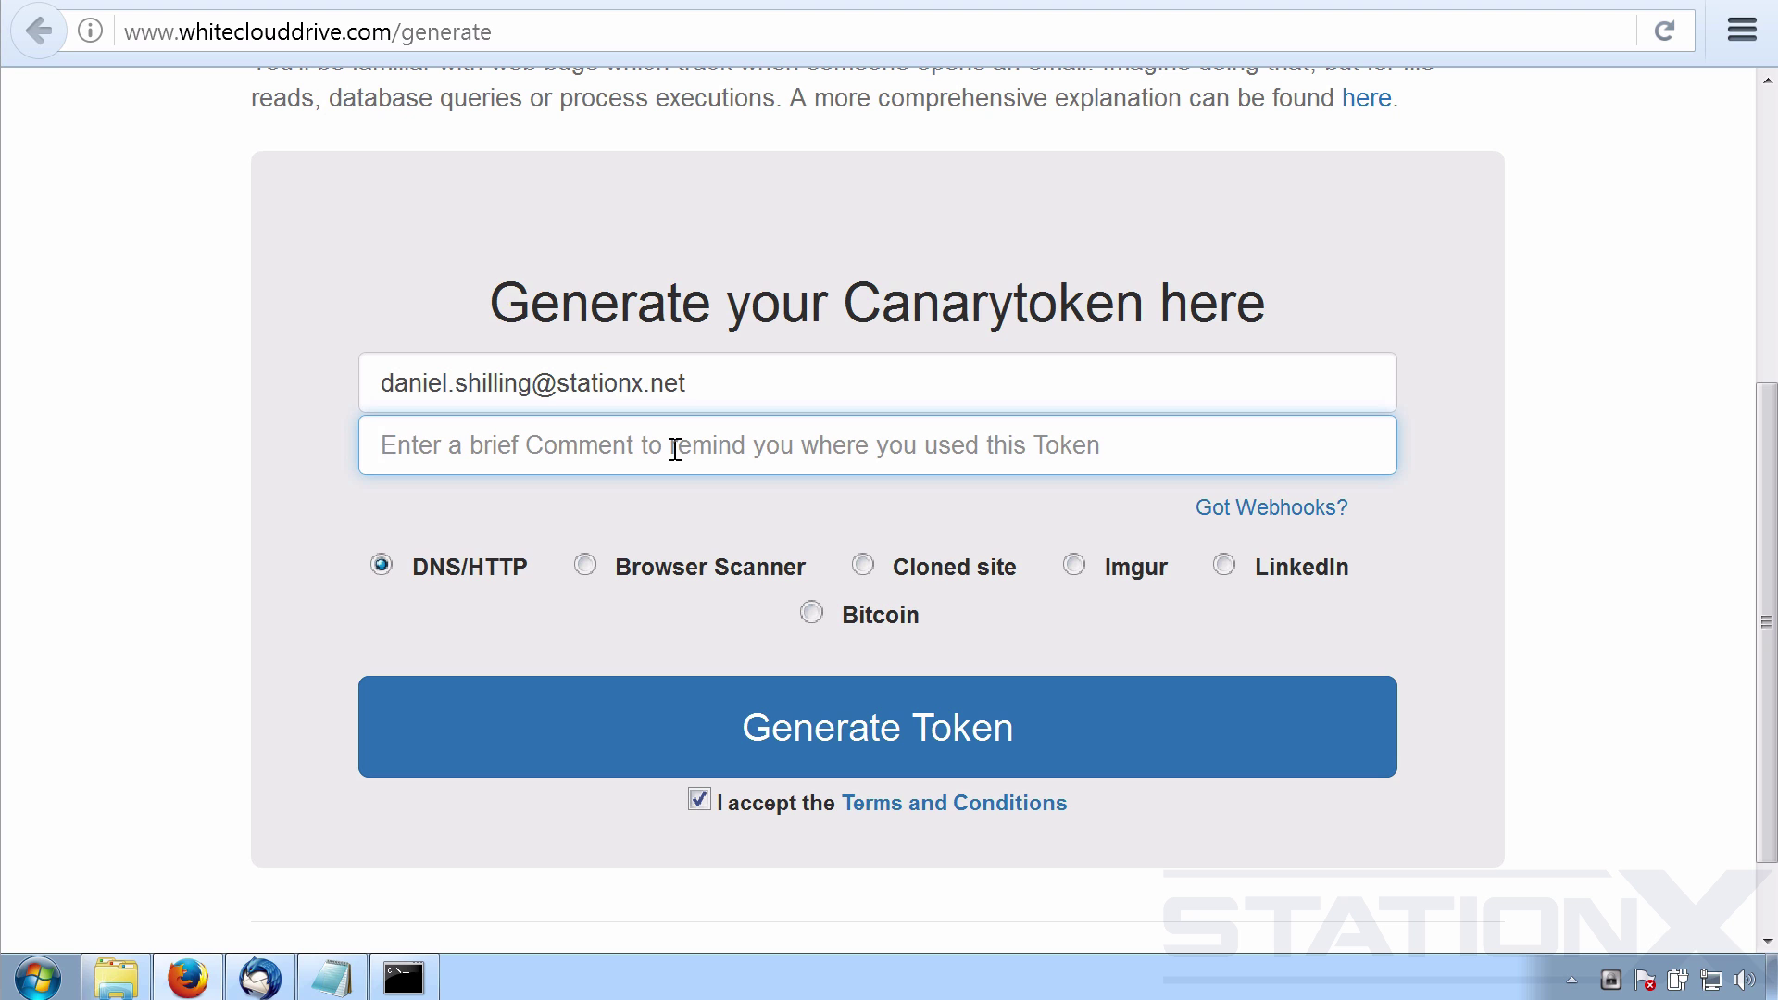
type("Word docume")
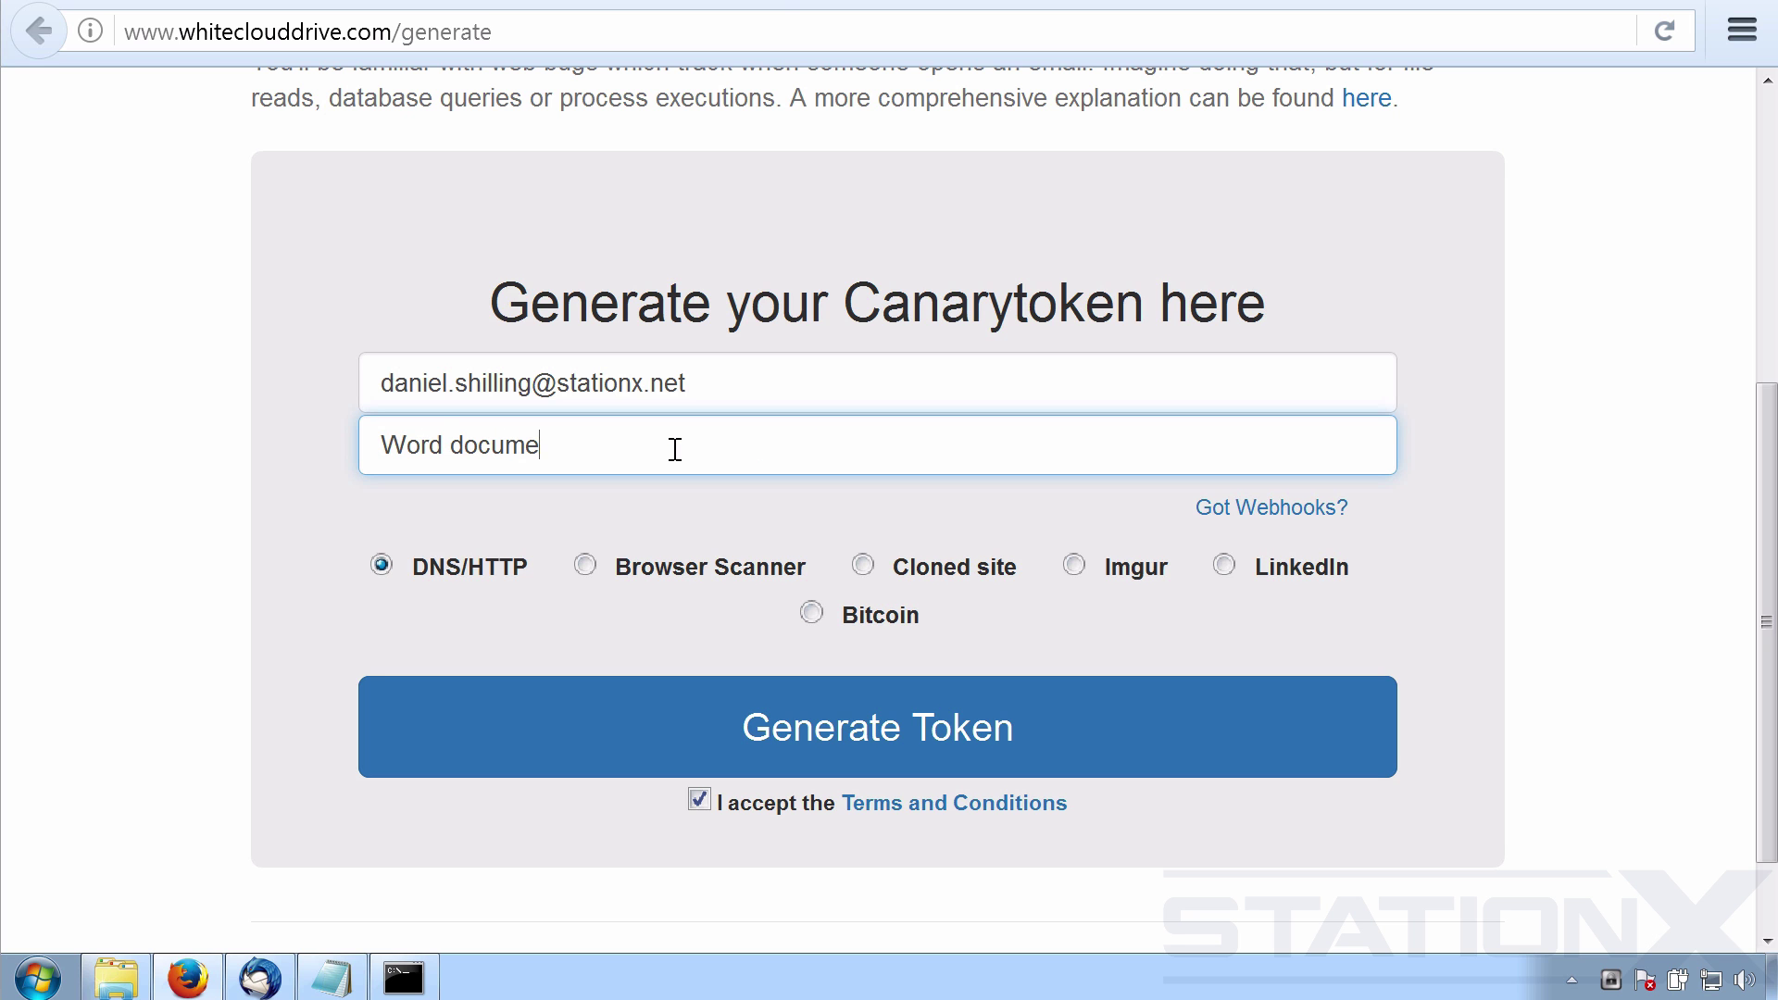
type("nt in password folder on laptop")
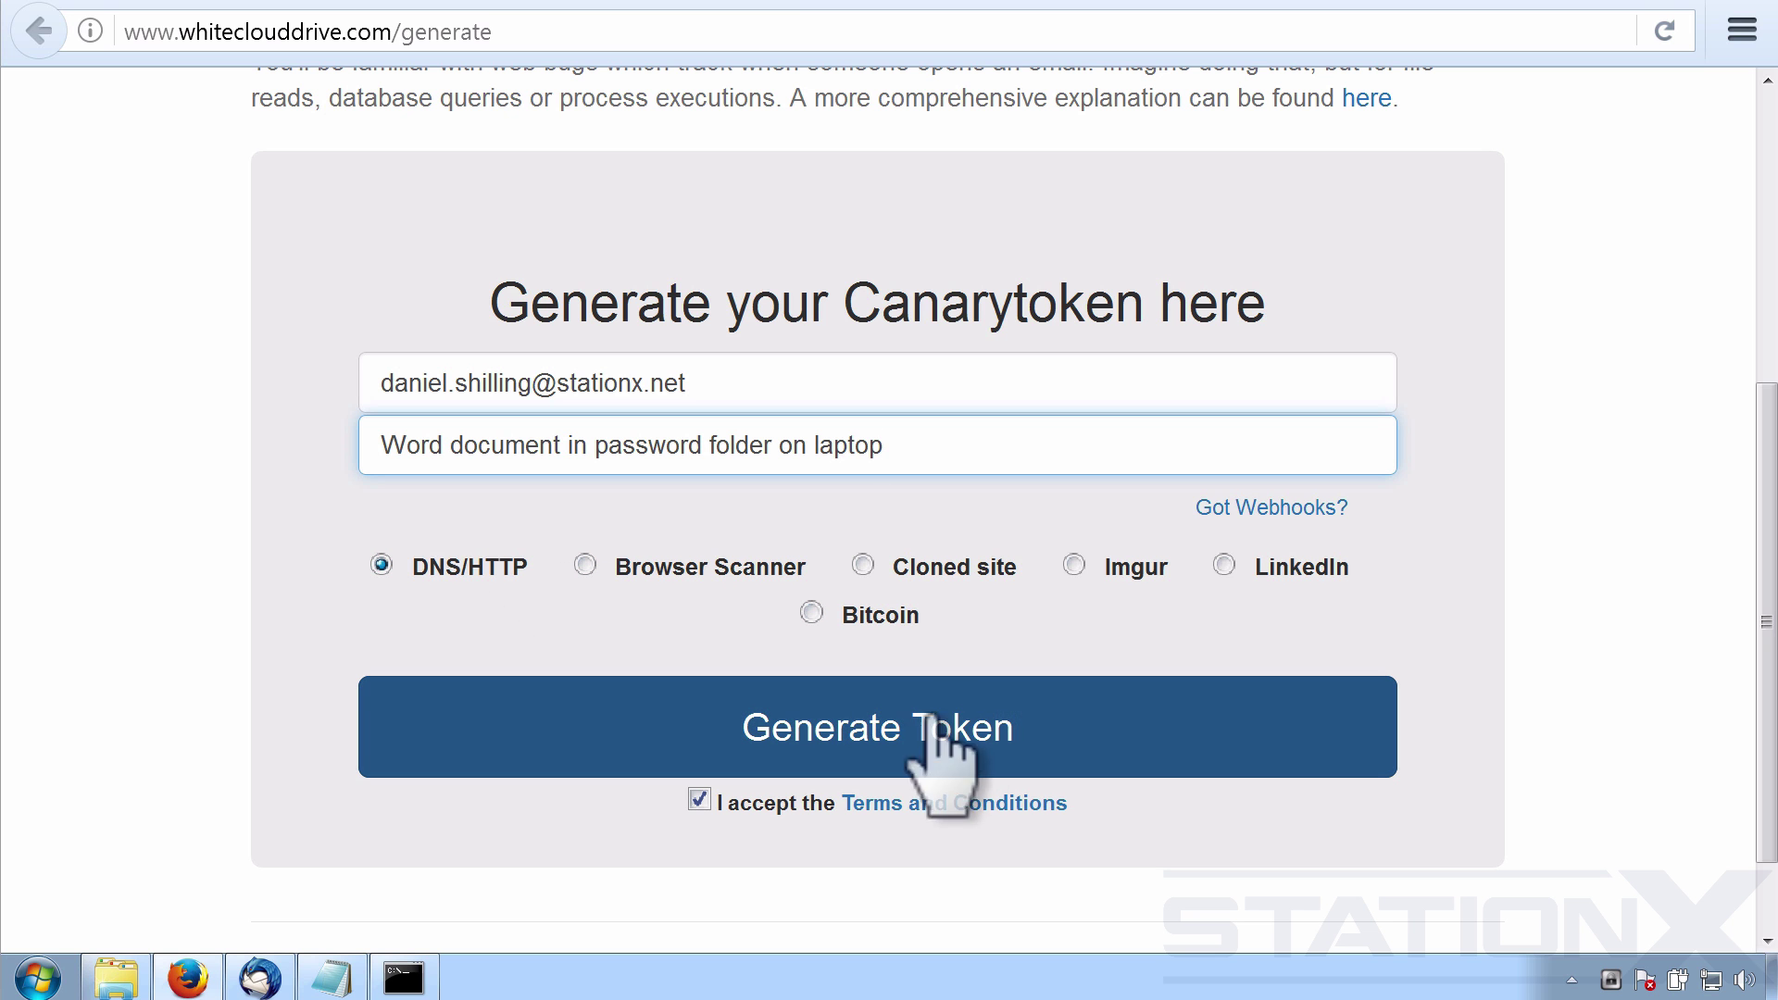
Generate the token and expand the MS Word token details.
left_click(856, 732)
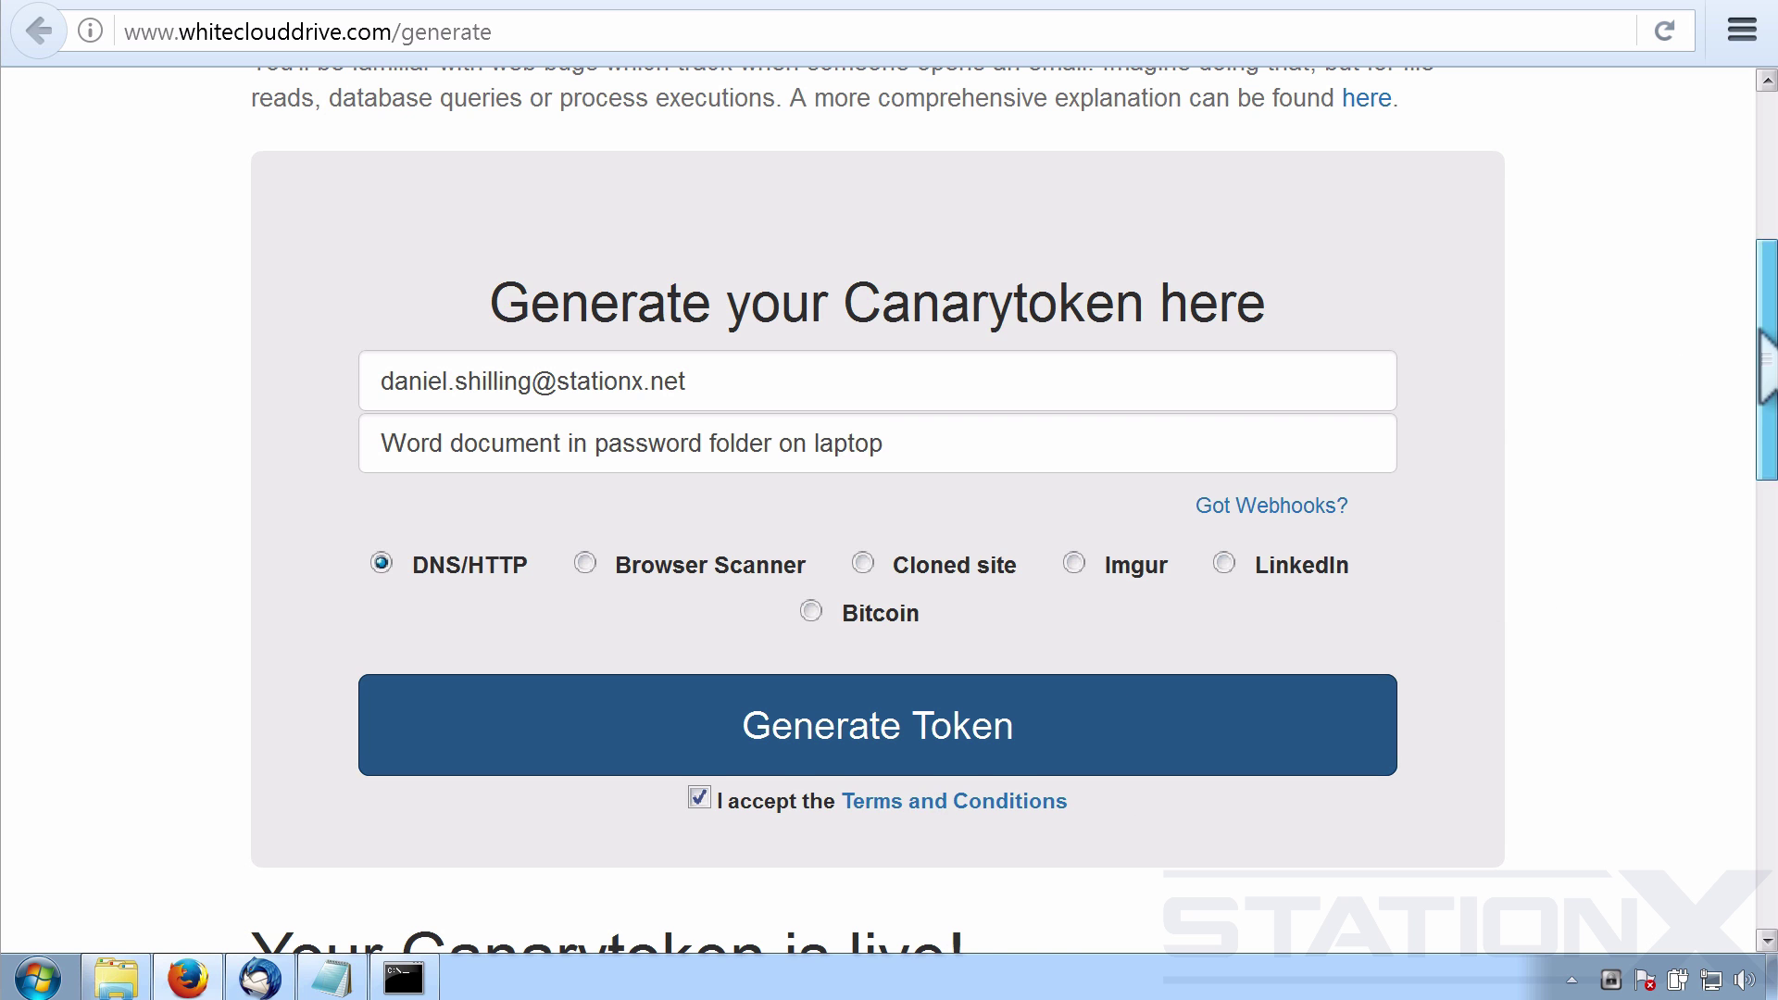
left_click_drag(1759, 331, 1704, 725)
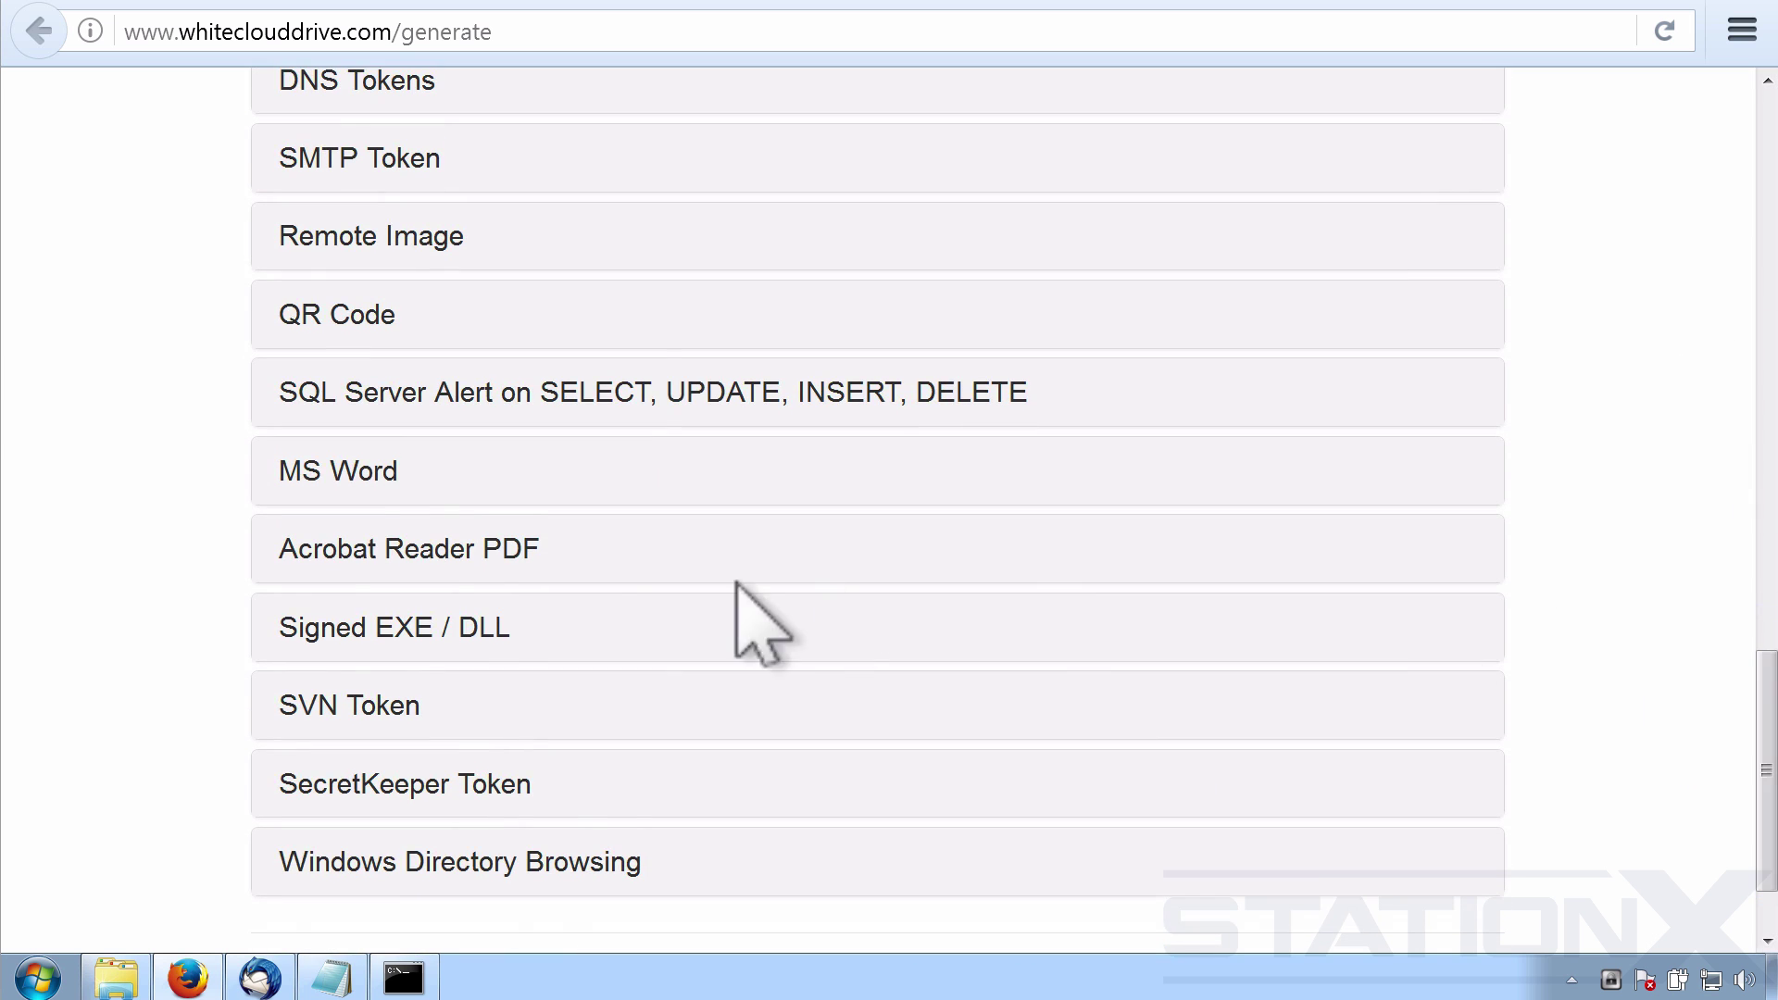
left_click(335, 474)
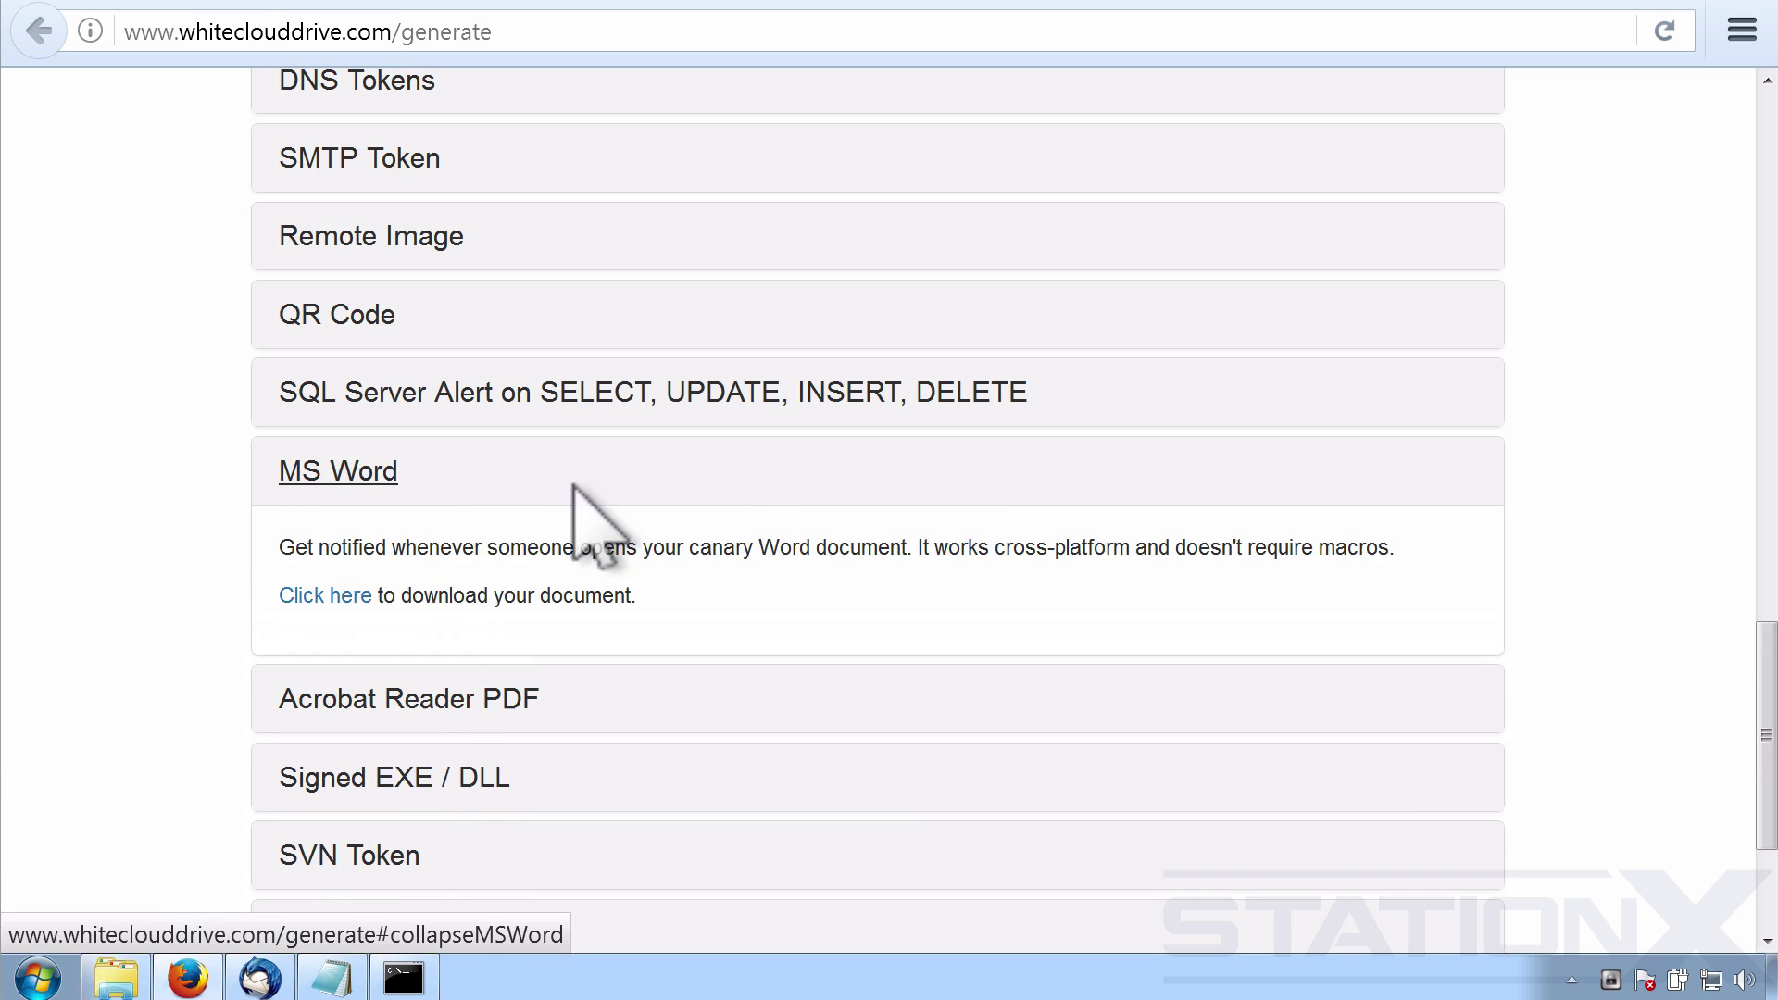
scroll(958, 514, "down", 3)
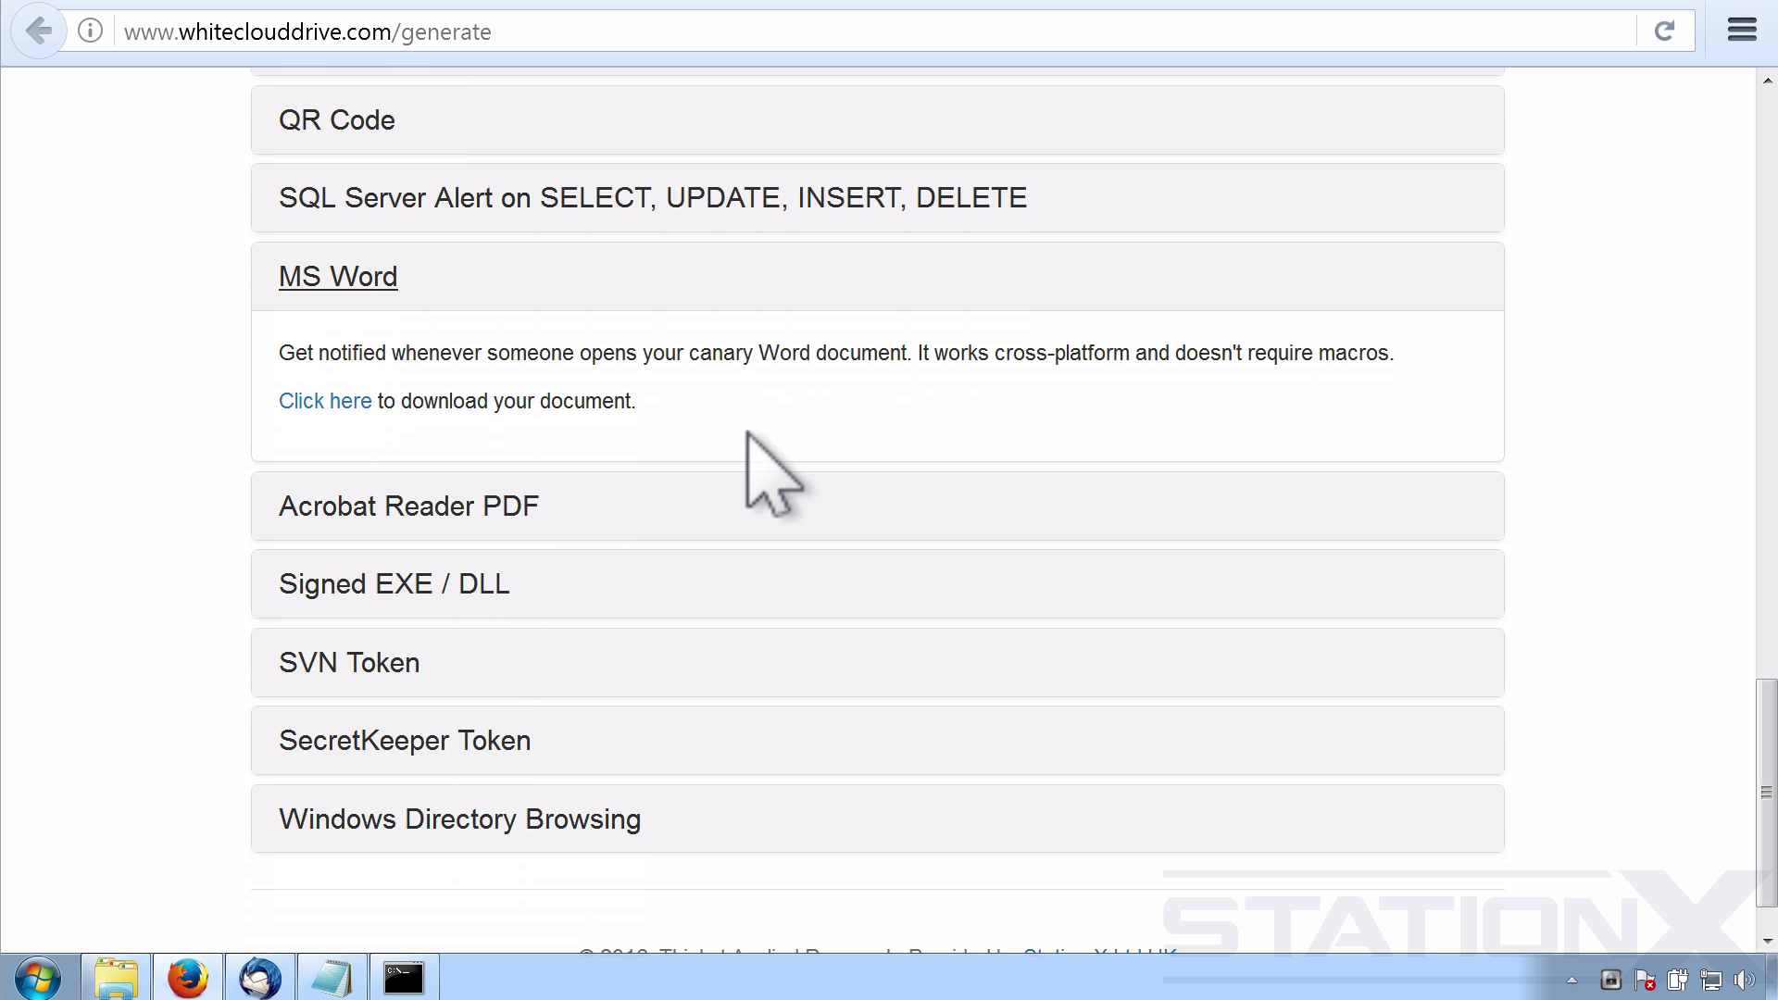
Save the 16 KB canary Word .docx to the Downloads folder and check its details.
left_click(333, 400)
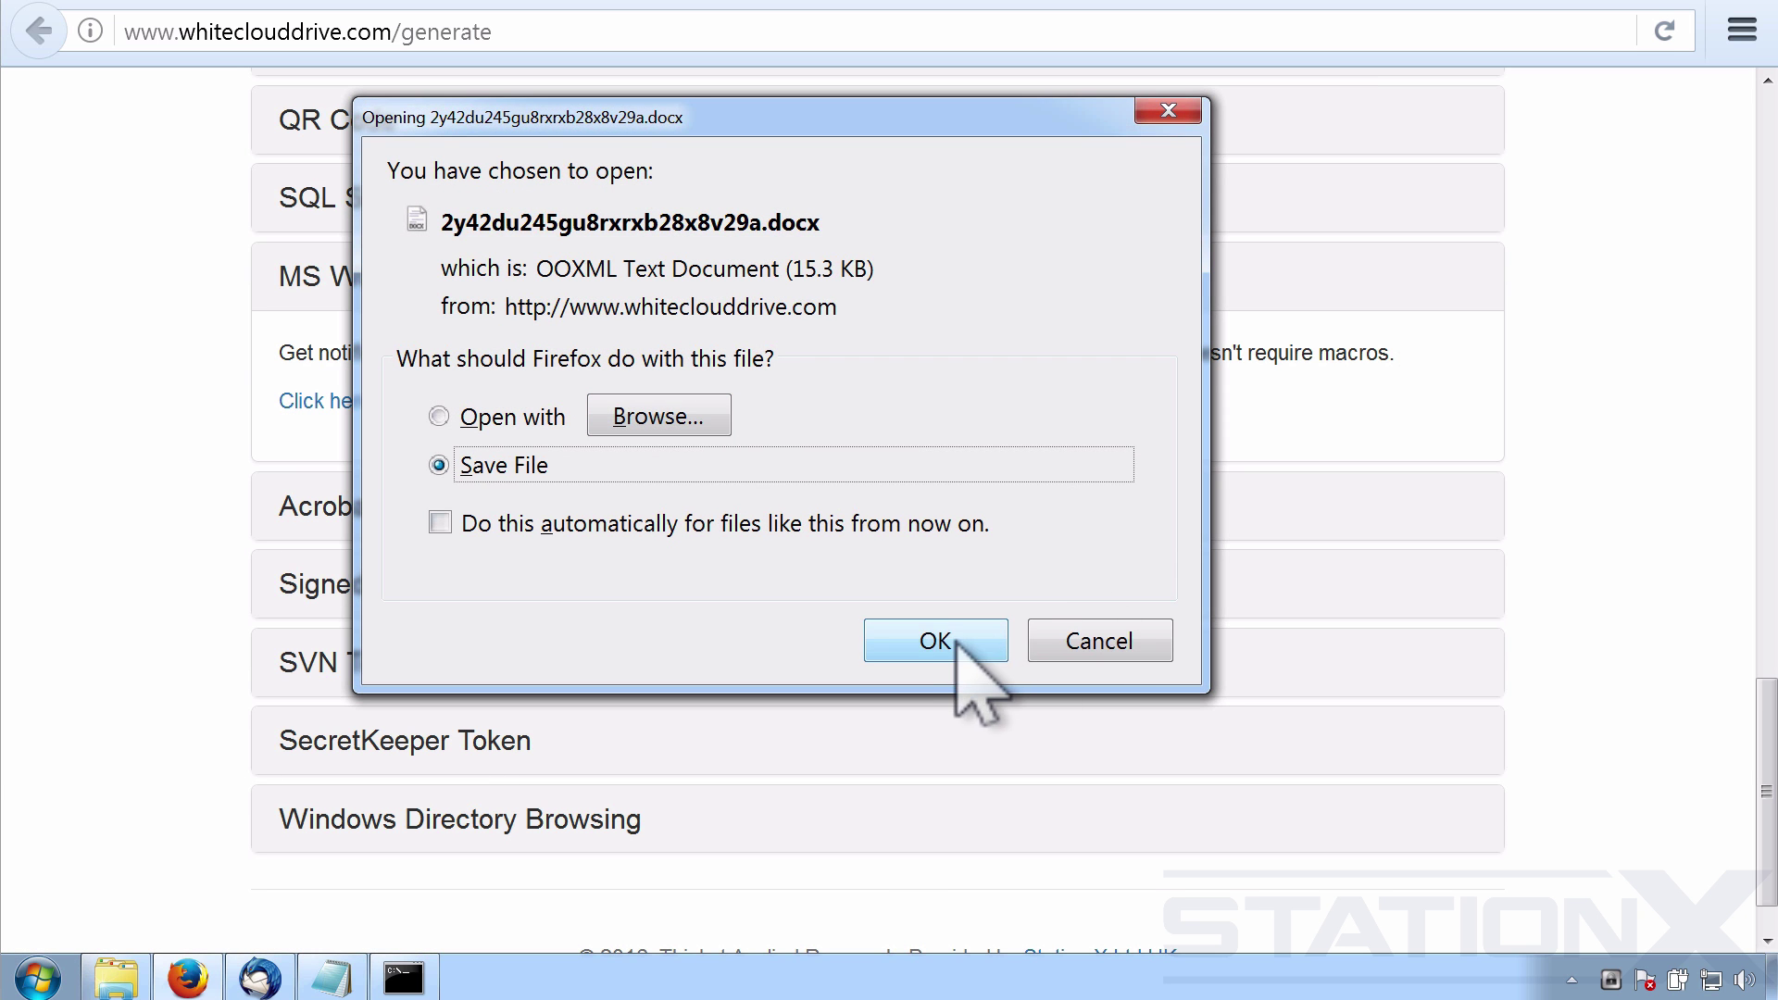
left_click(957, 641)
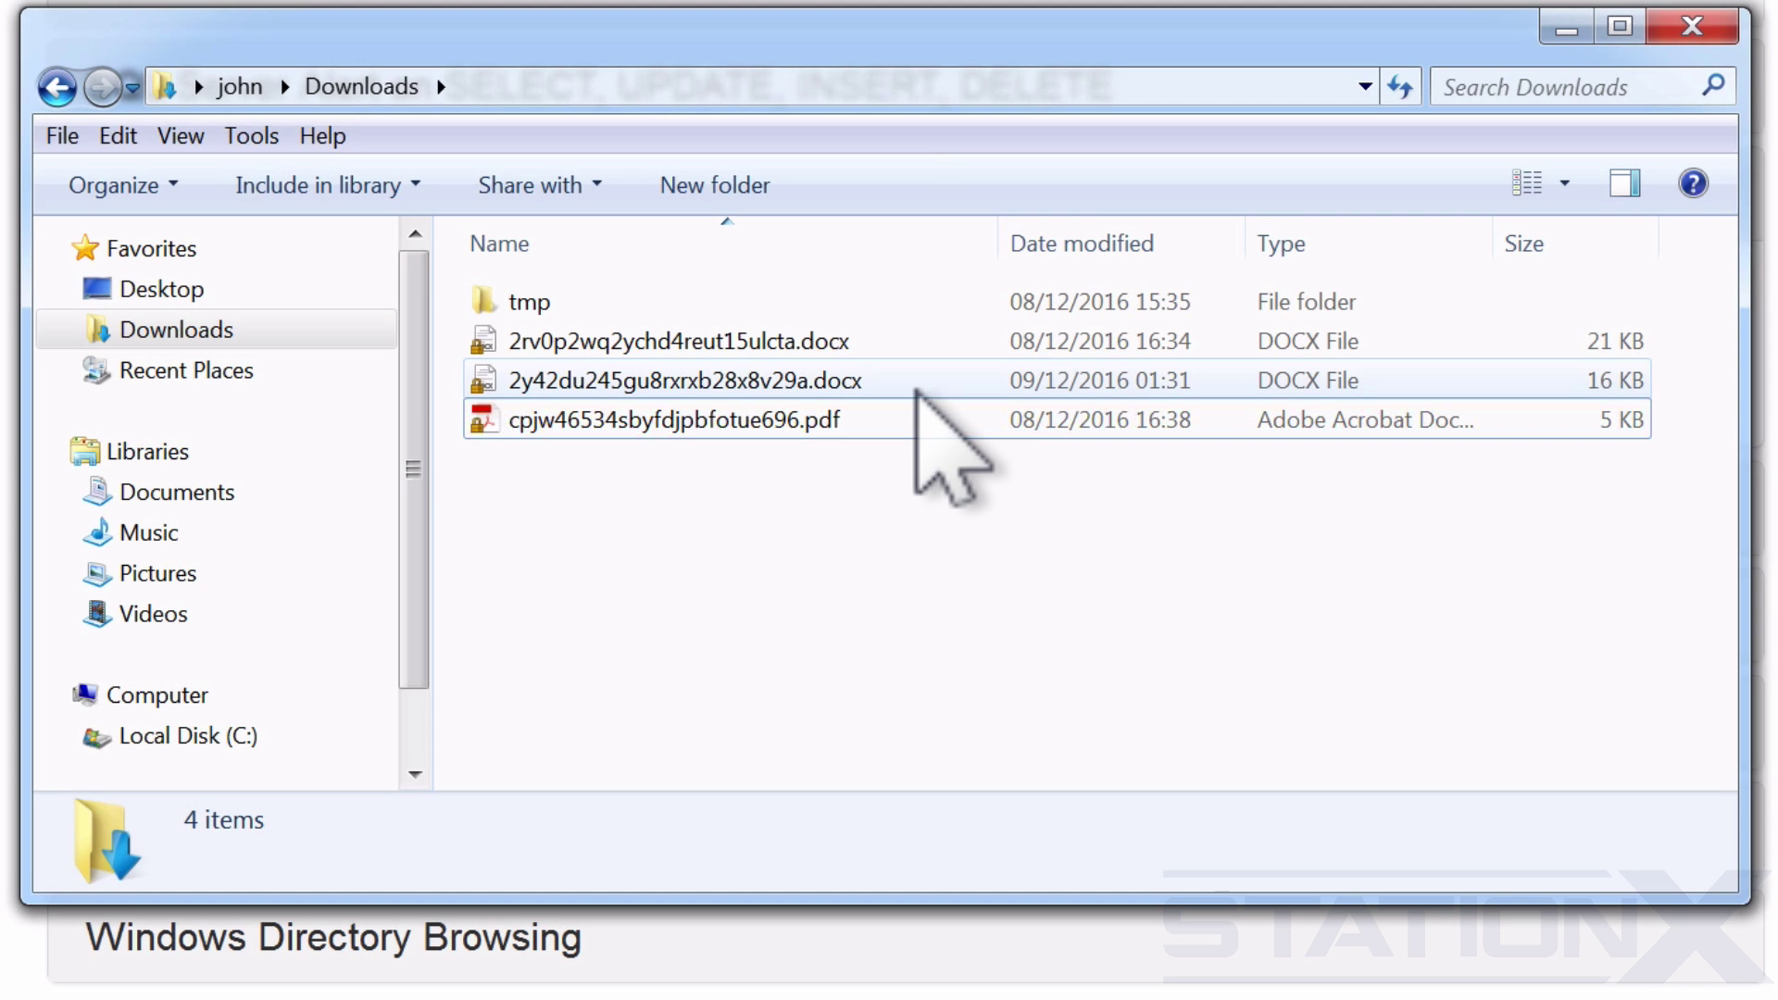
left_click(916, 385)
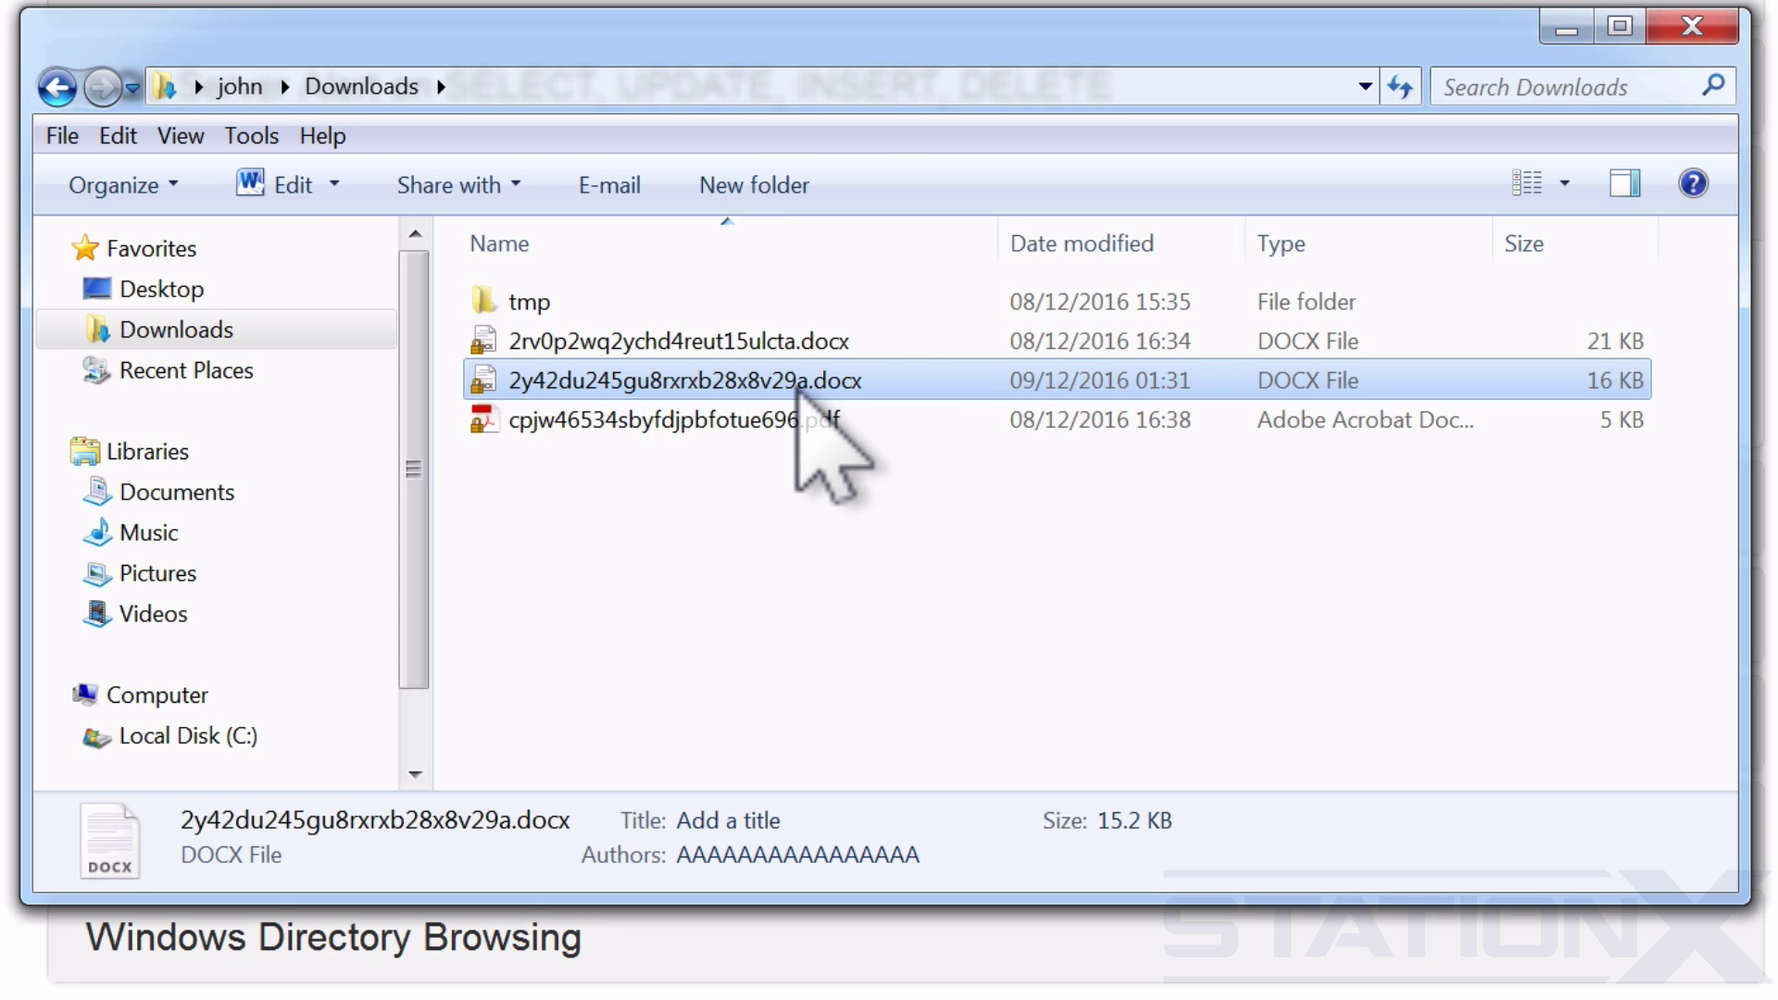
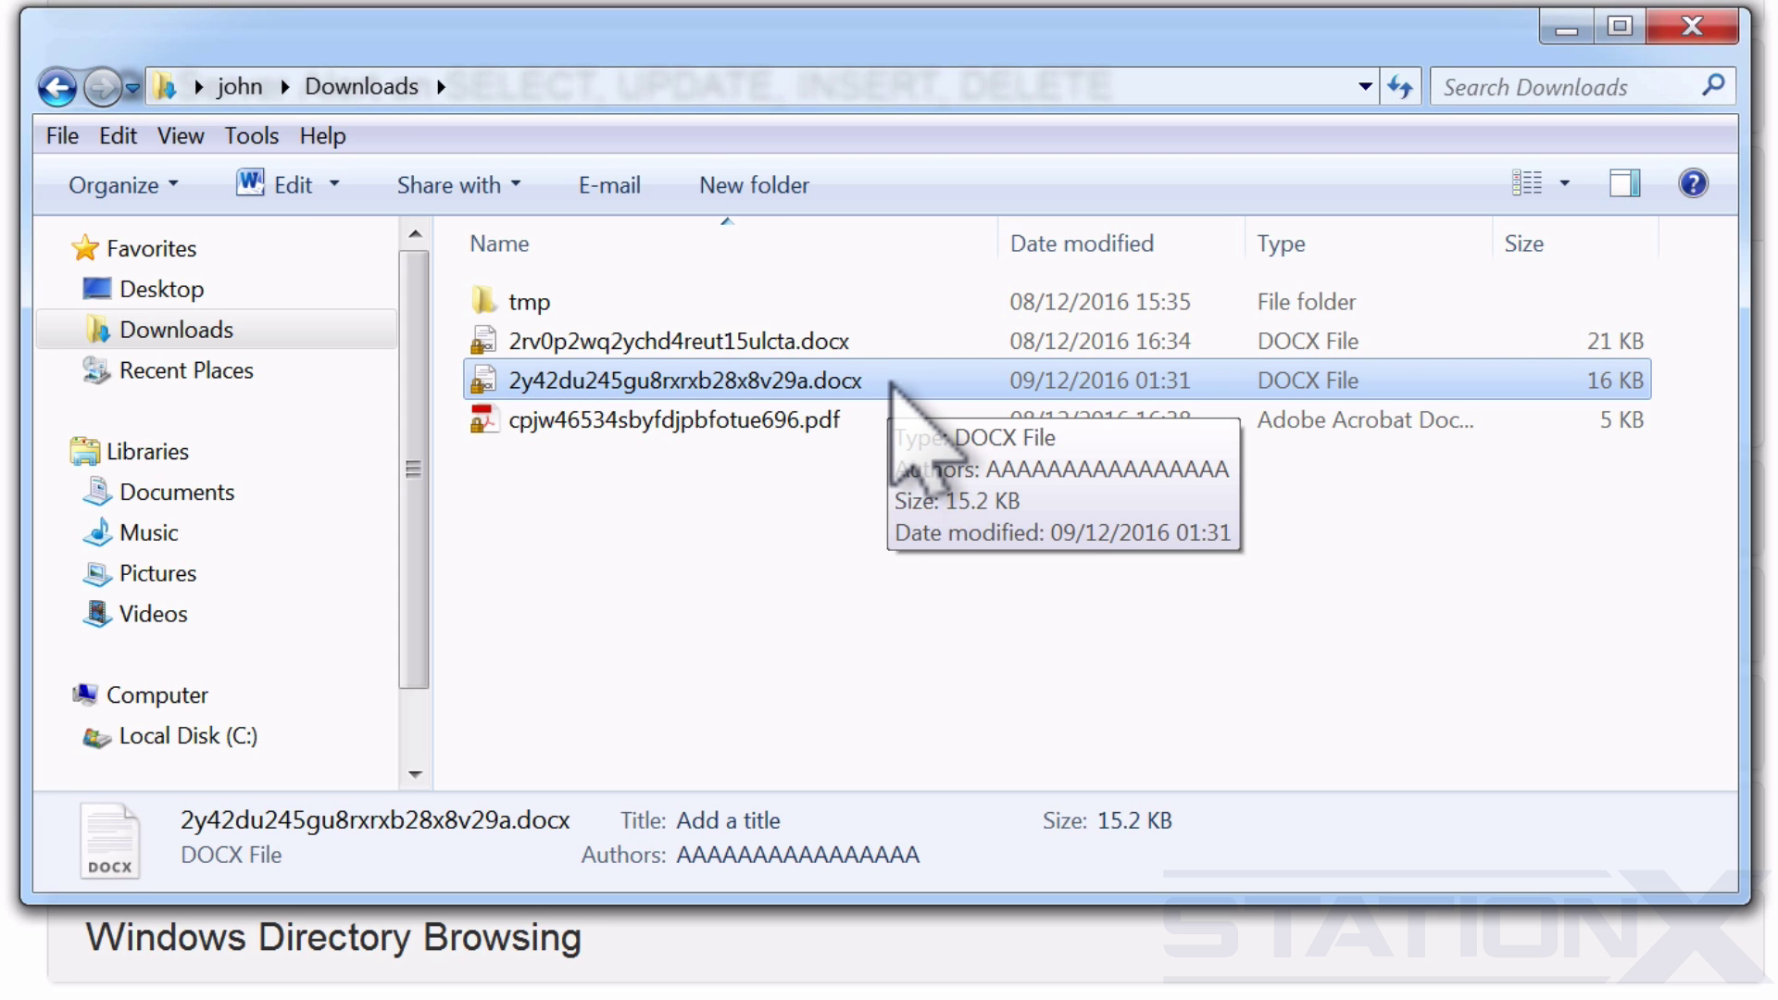
Open 2y42du245gu8rxrxb28x8v29a.docx from Downloads in Word 2010 Protected View.
double_click(887, 387)
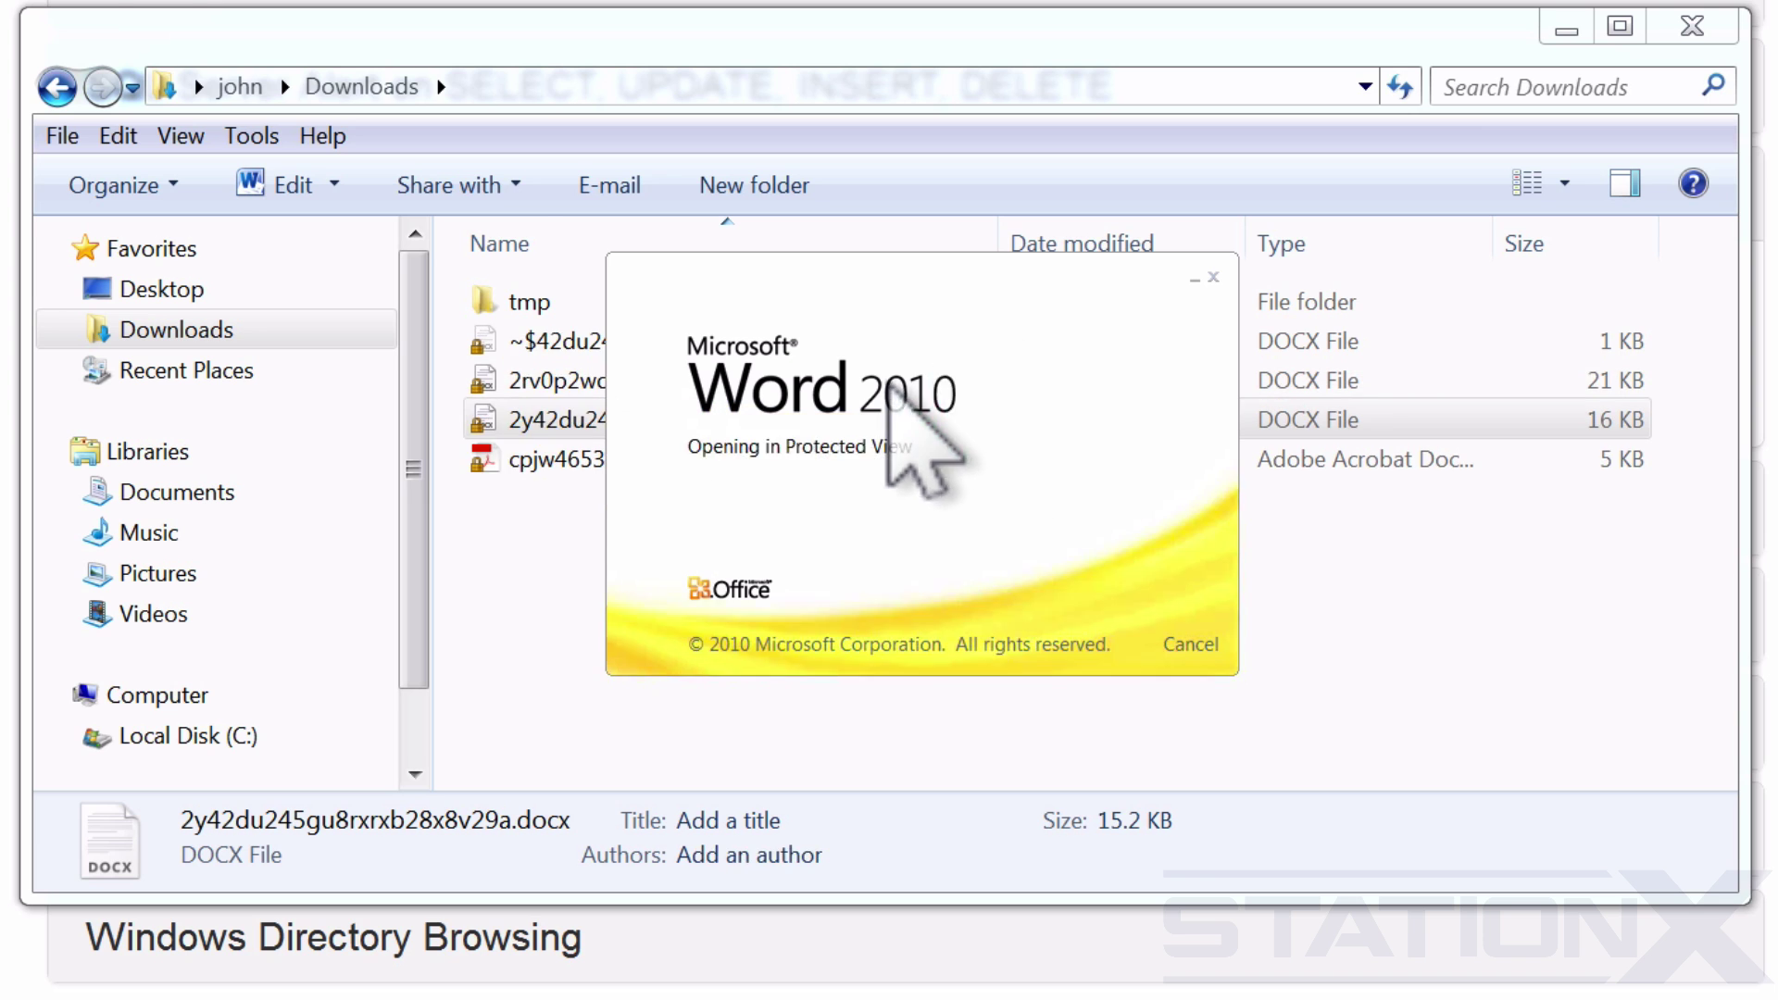
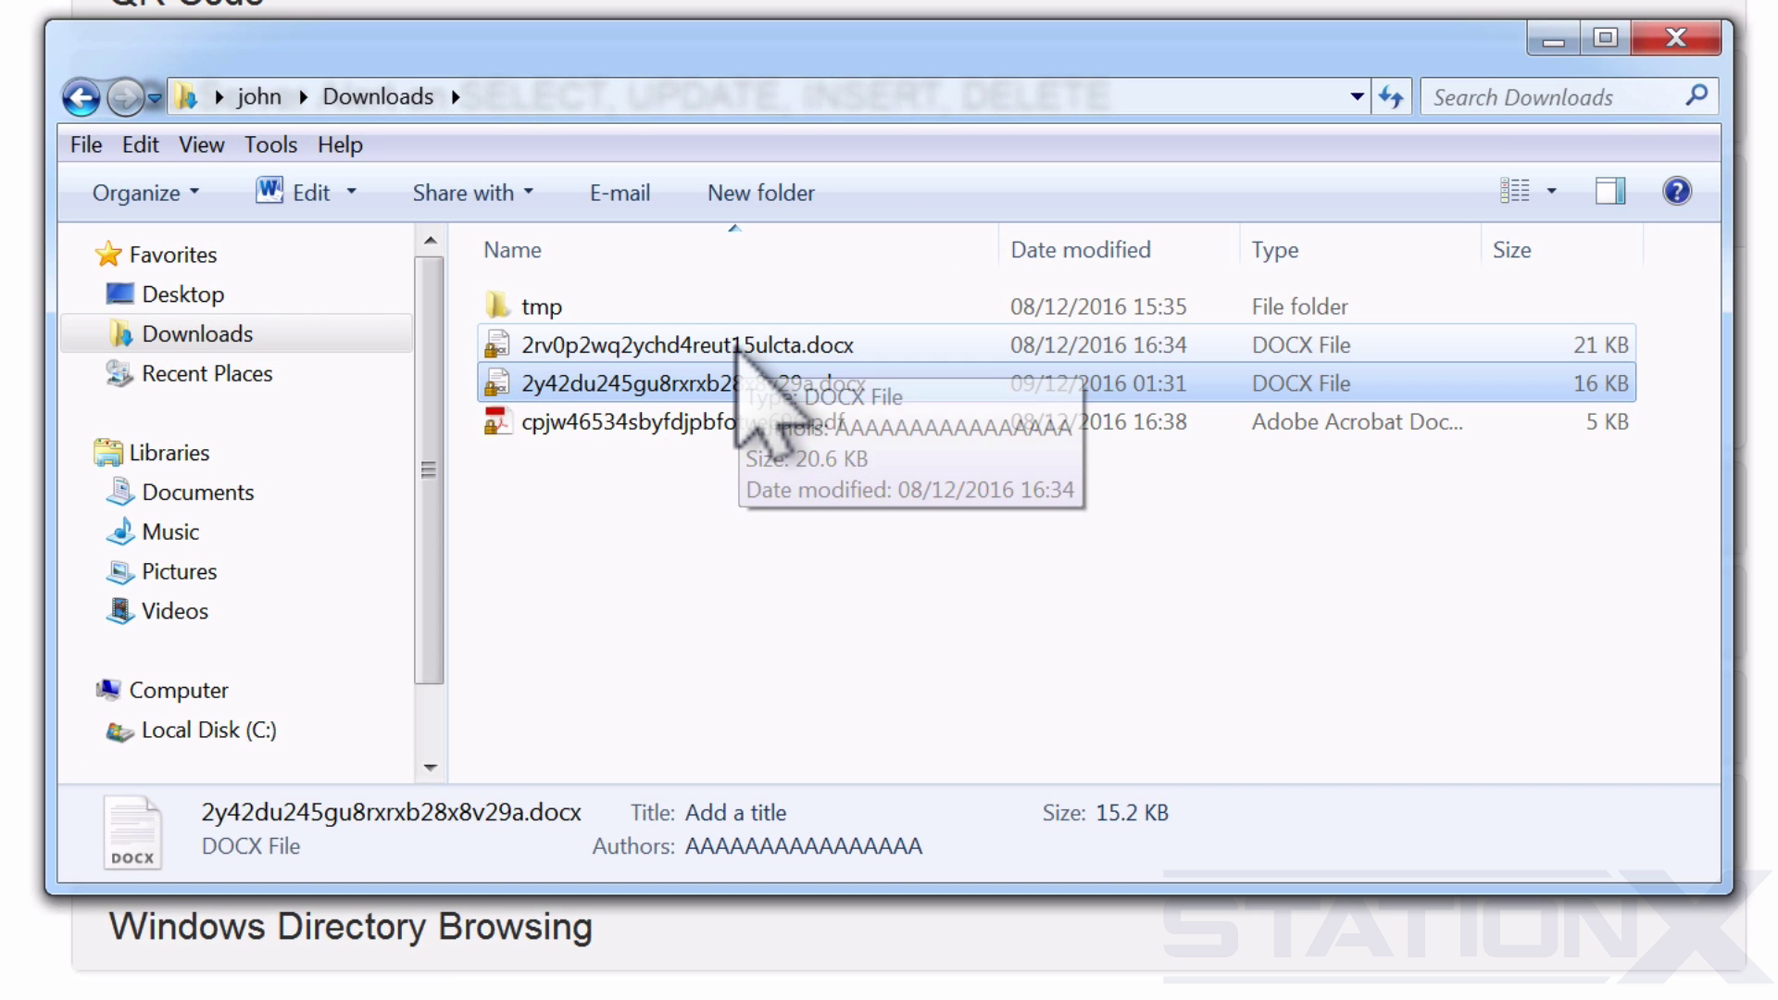
Open 2rv0p2wq2ychd4reut15ulcta.docx from Downloads in a maximized Word window.
left_click(825, 363)
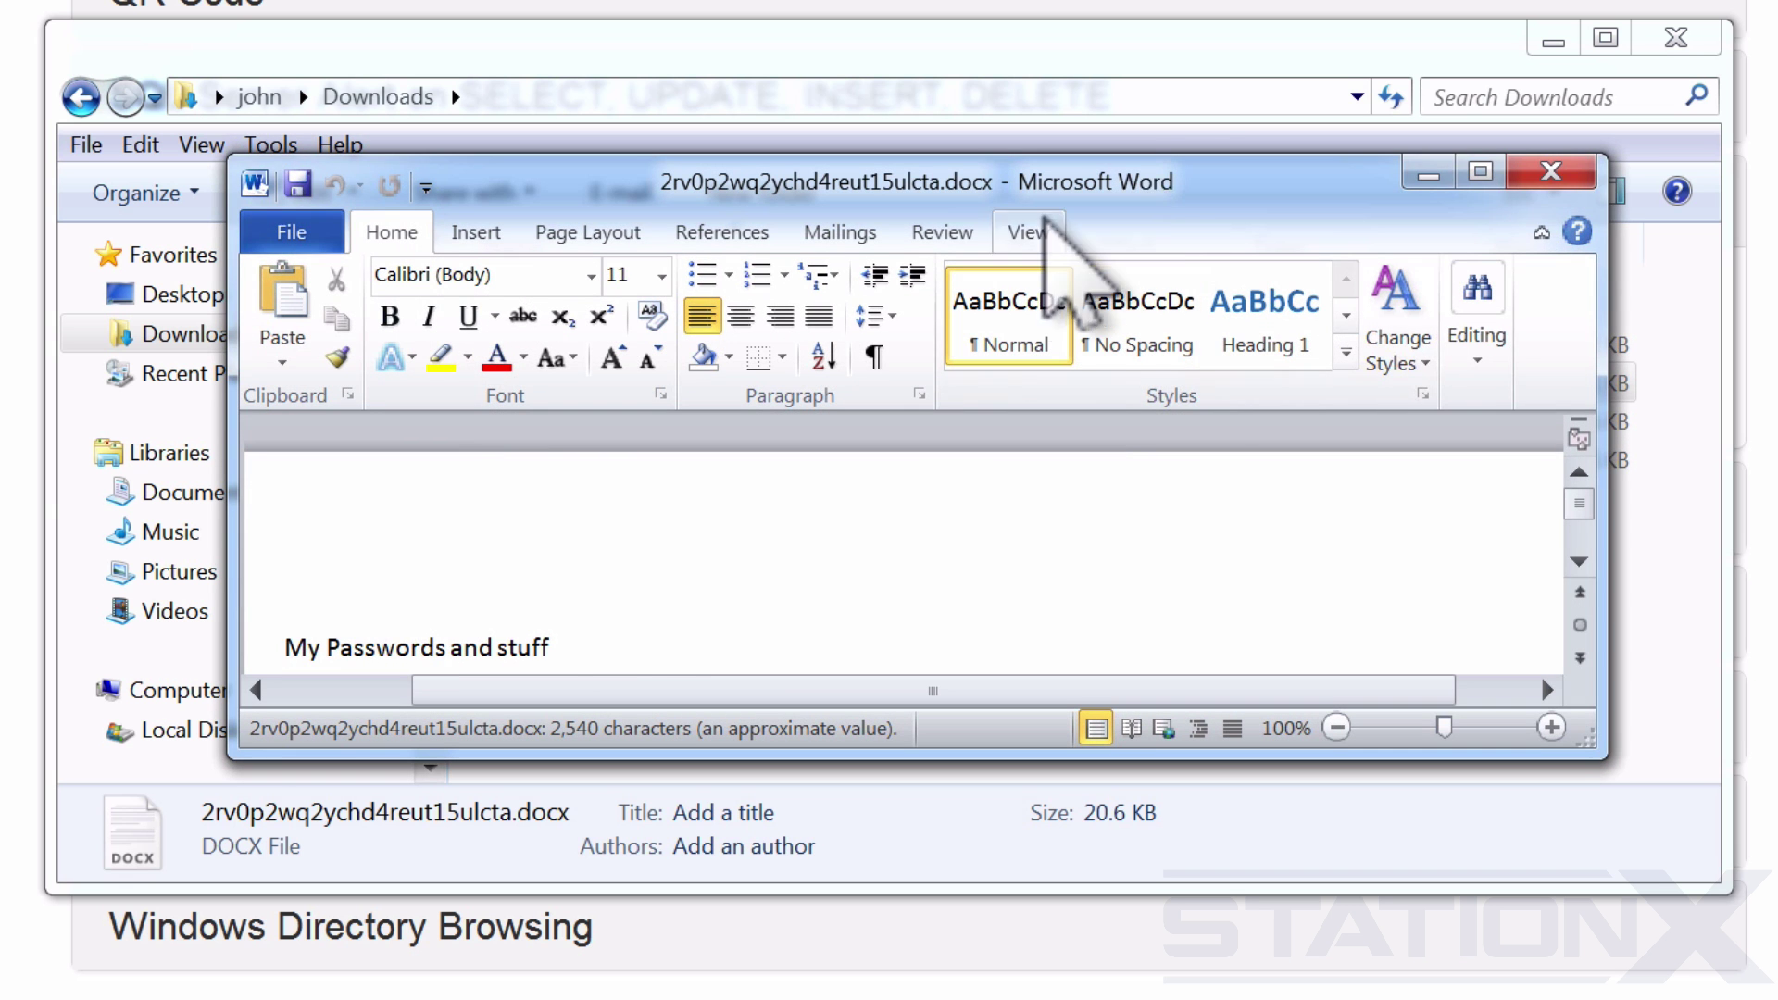
left_click(1481, 171)
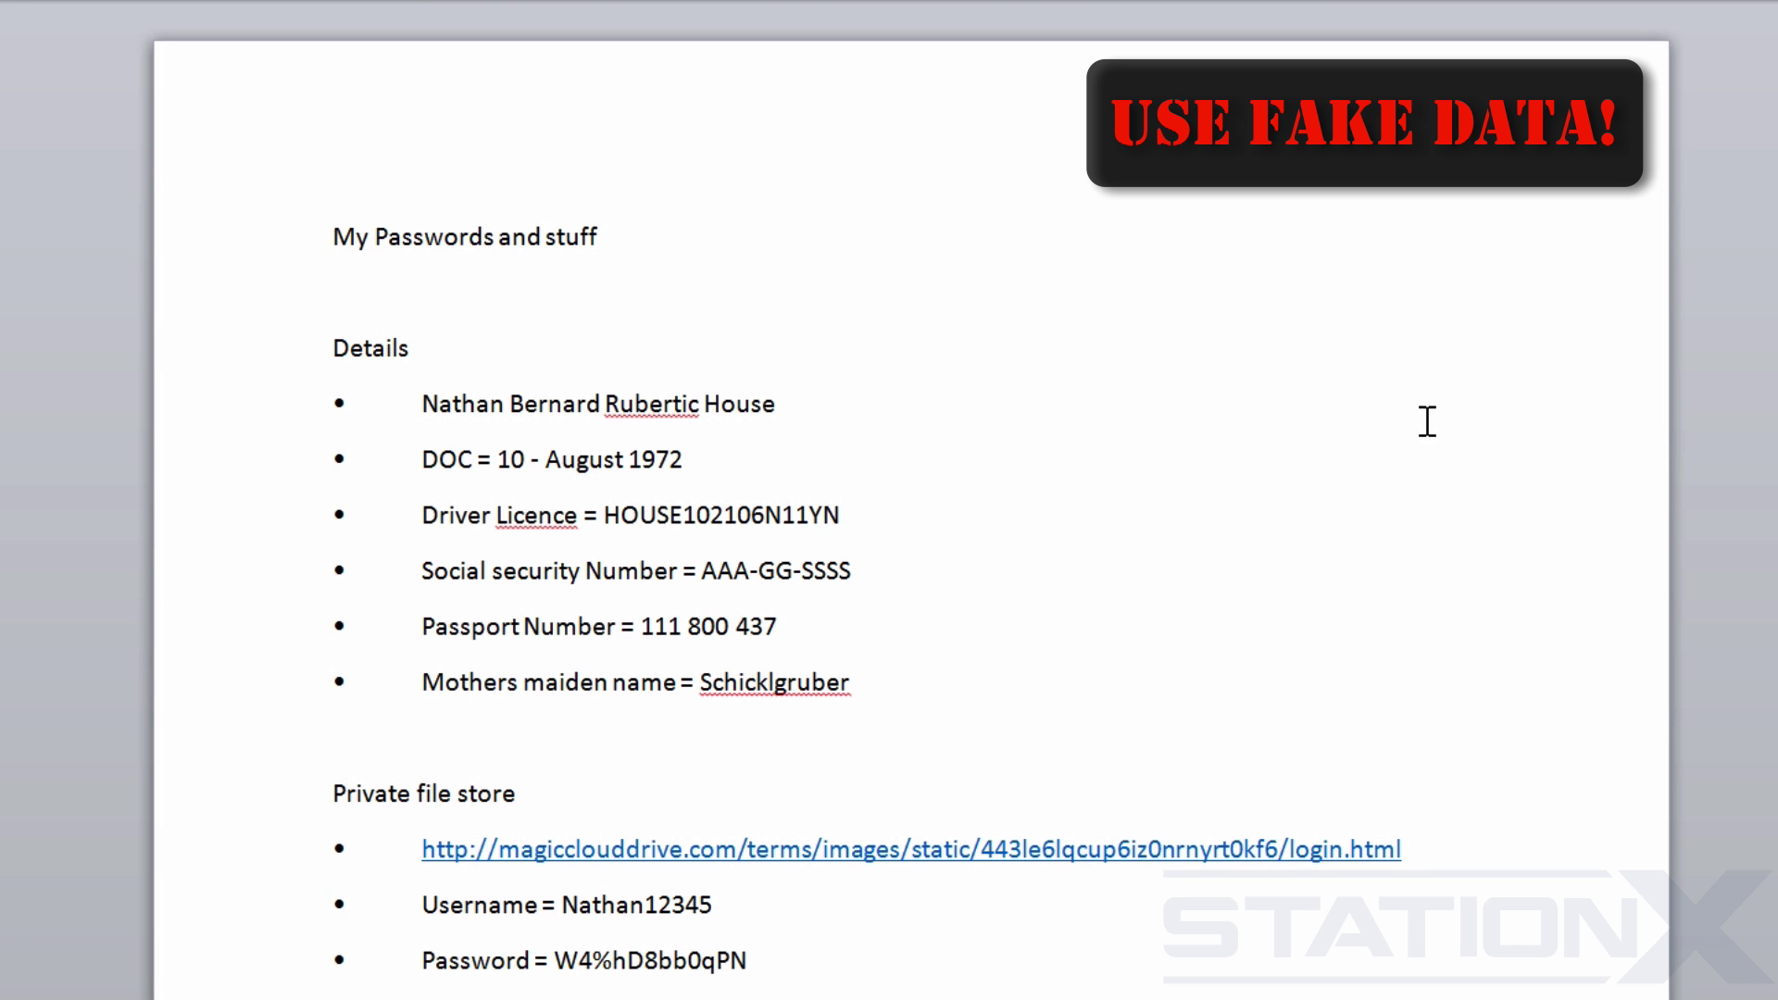
scroll(889, 500, "down", 15)
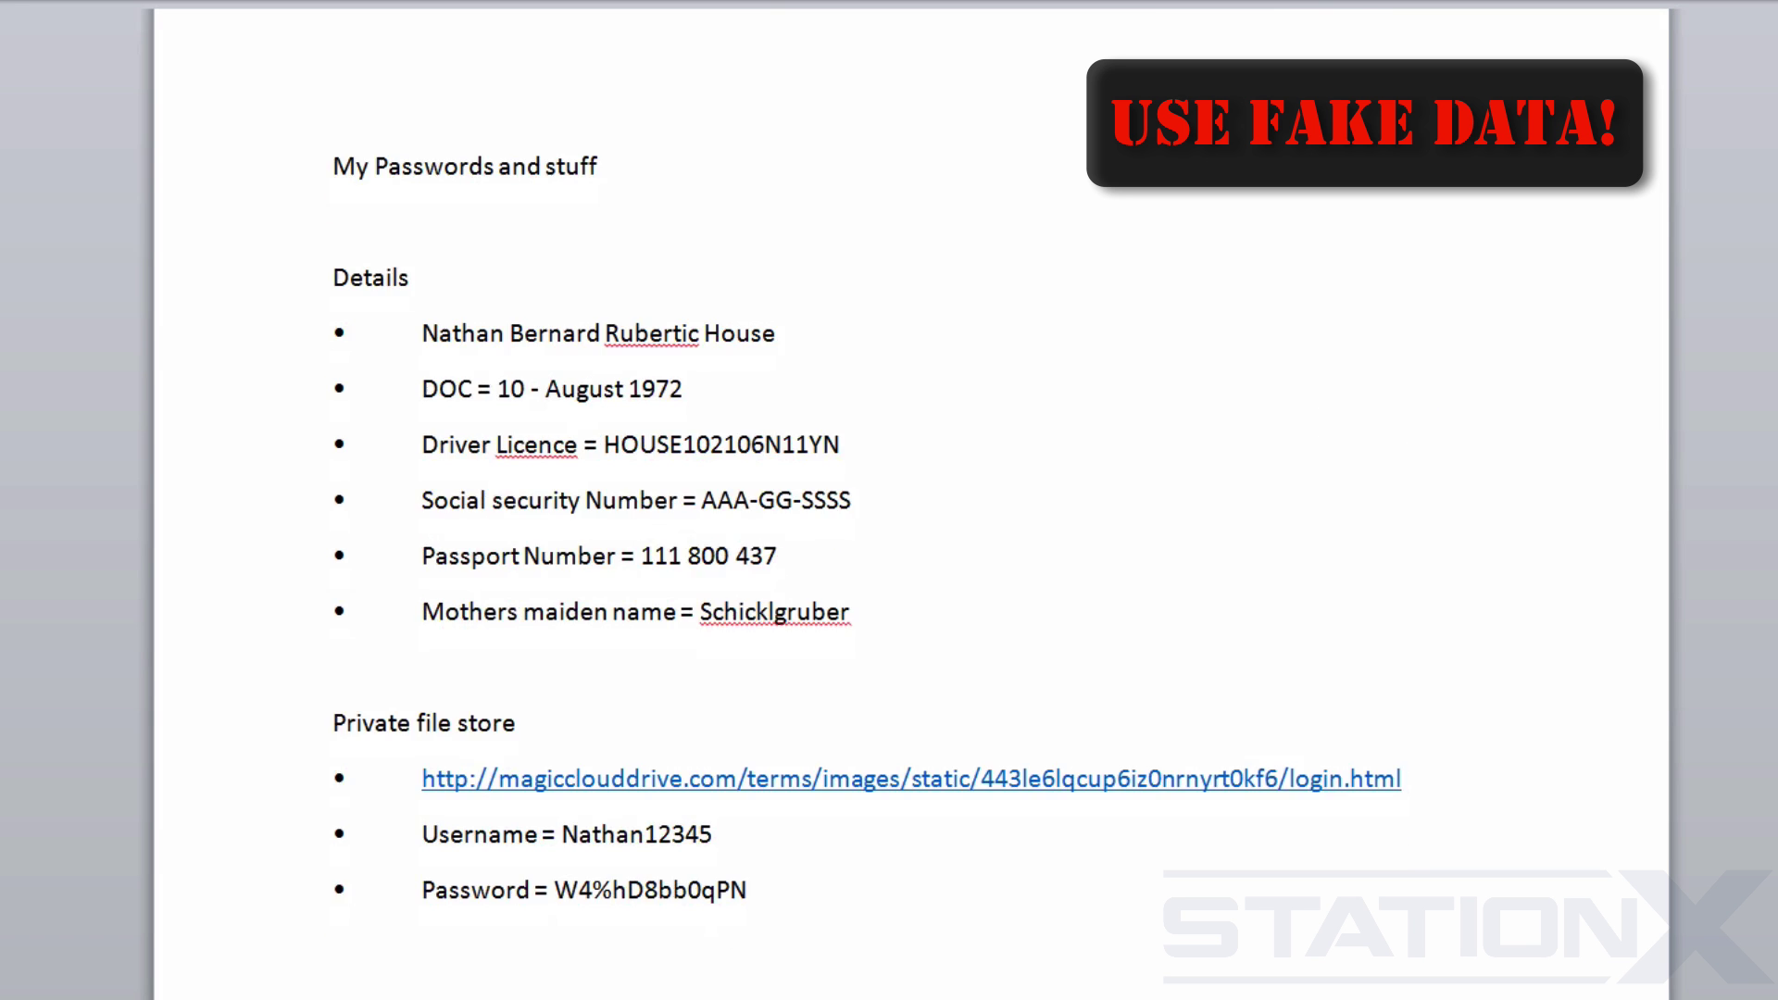
scroll(889, 500, "down", 4)
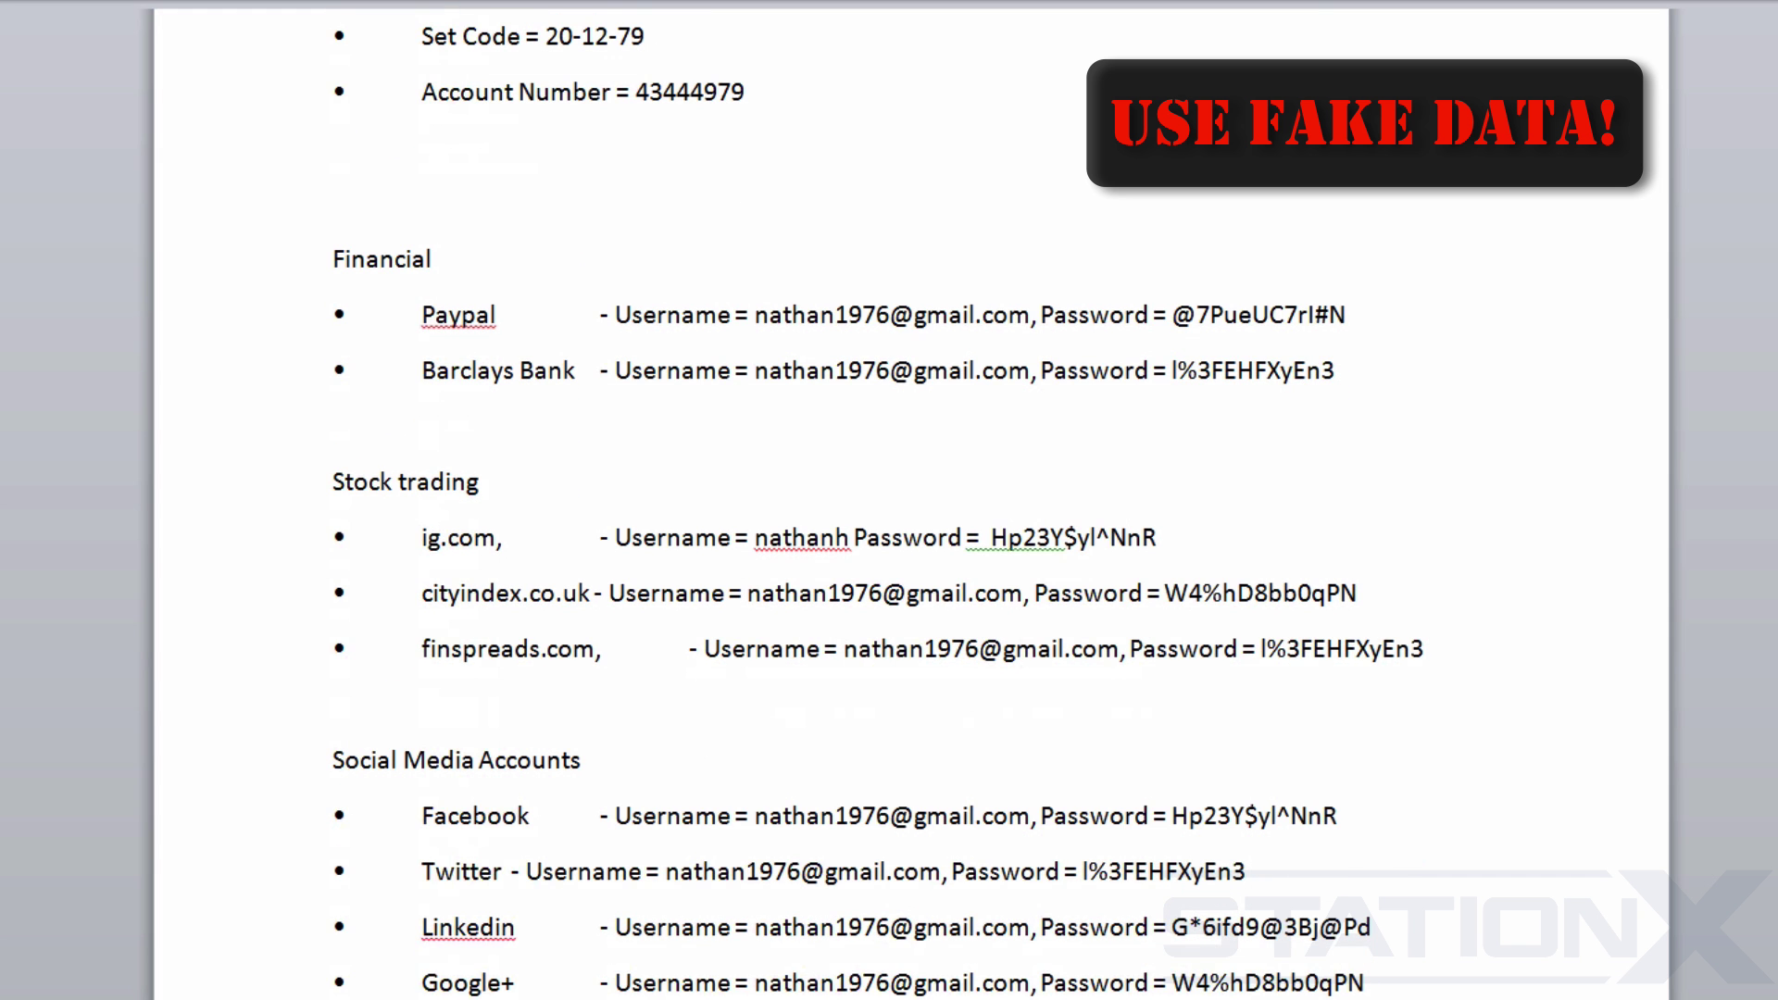
scroll(889, 500, "down", 3)
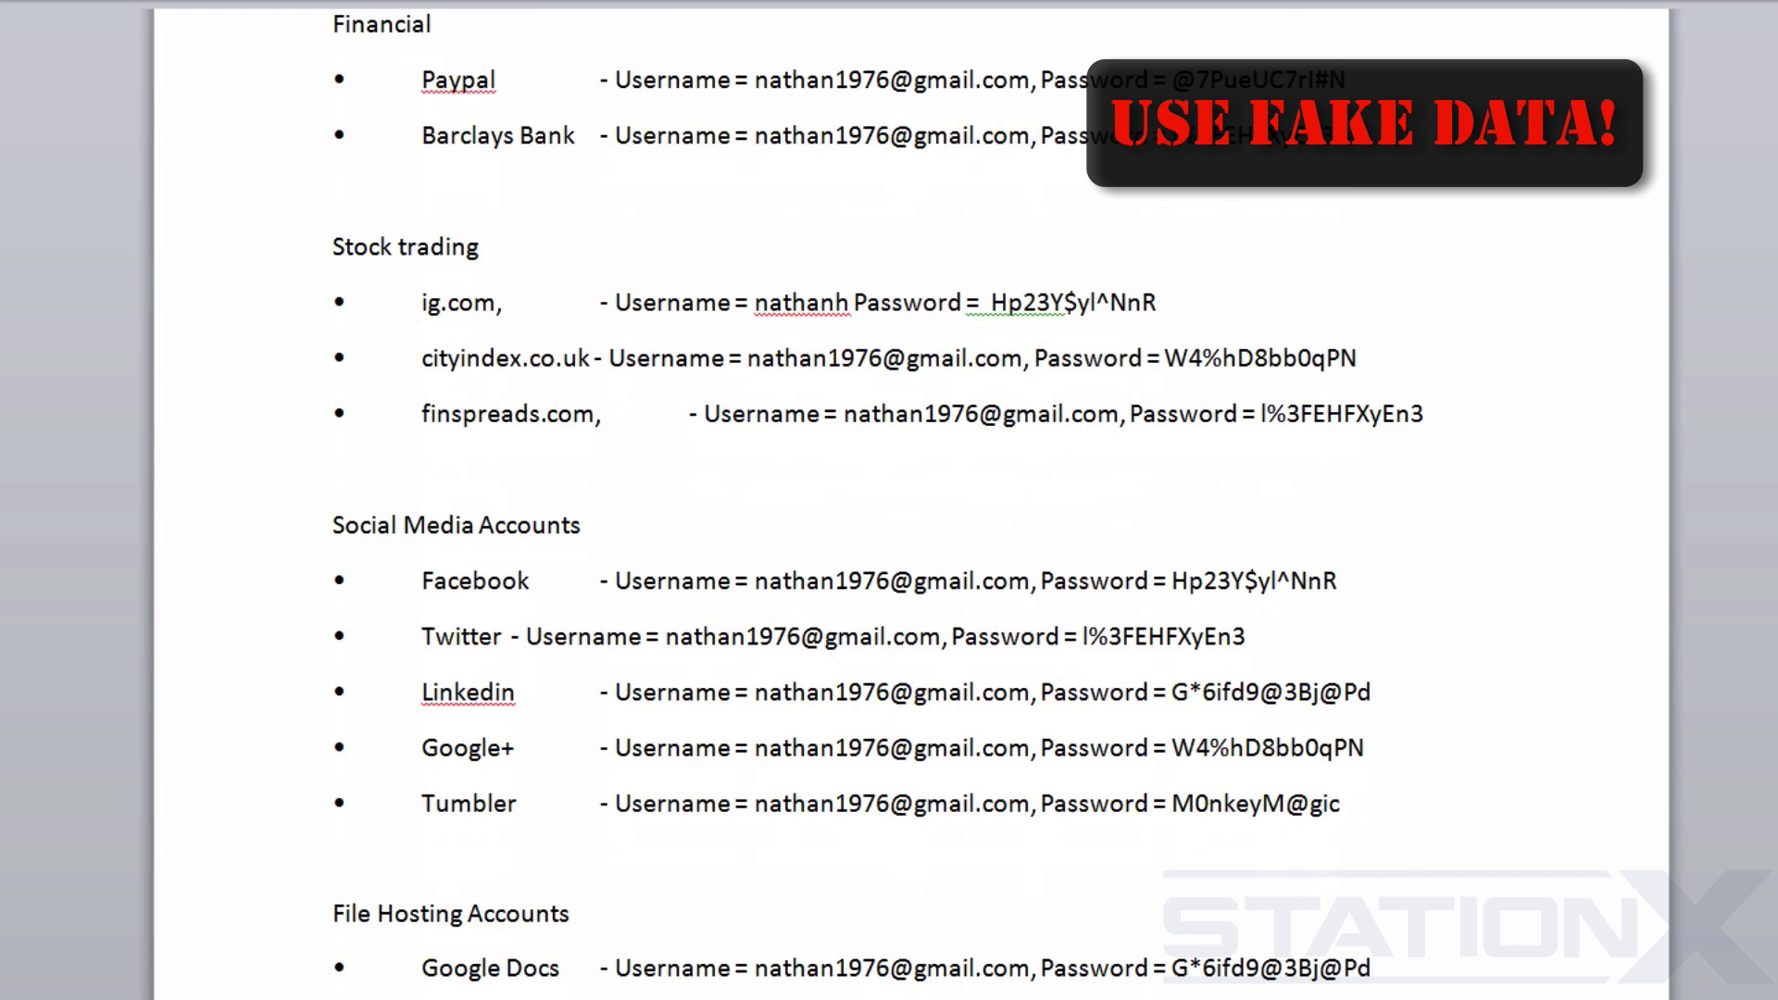
scroll(889, 500, "down", 3)
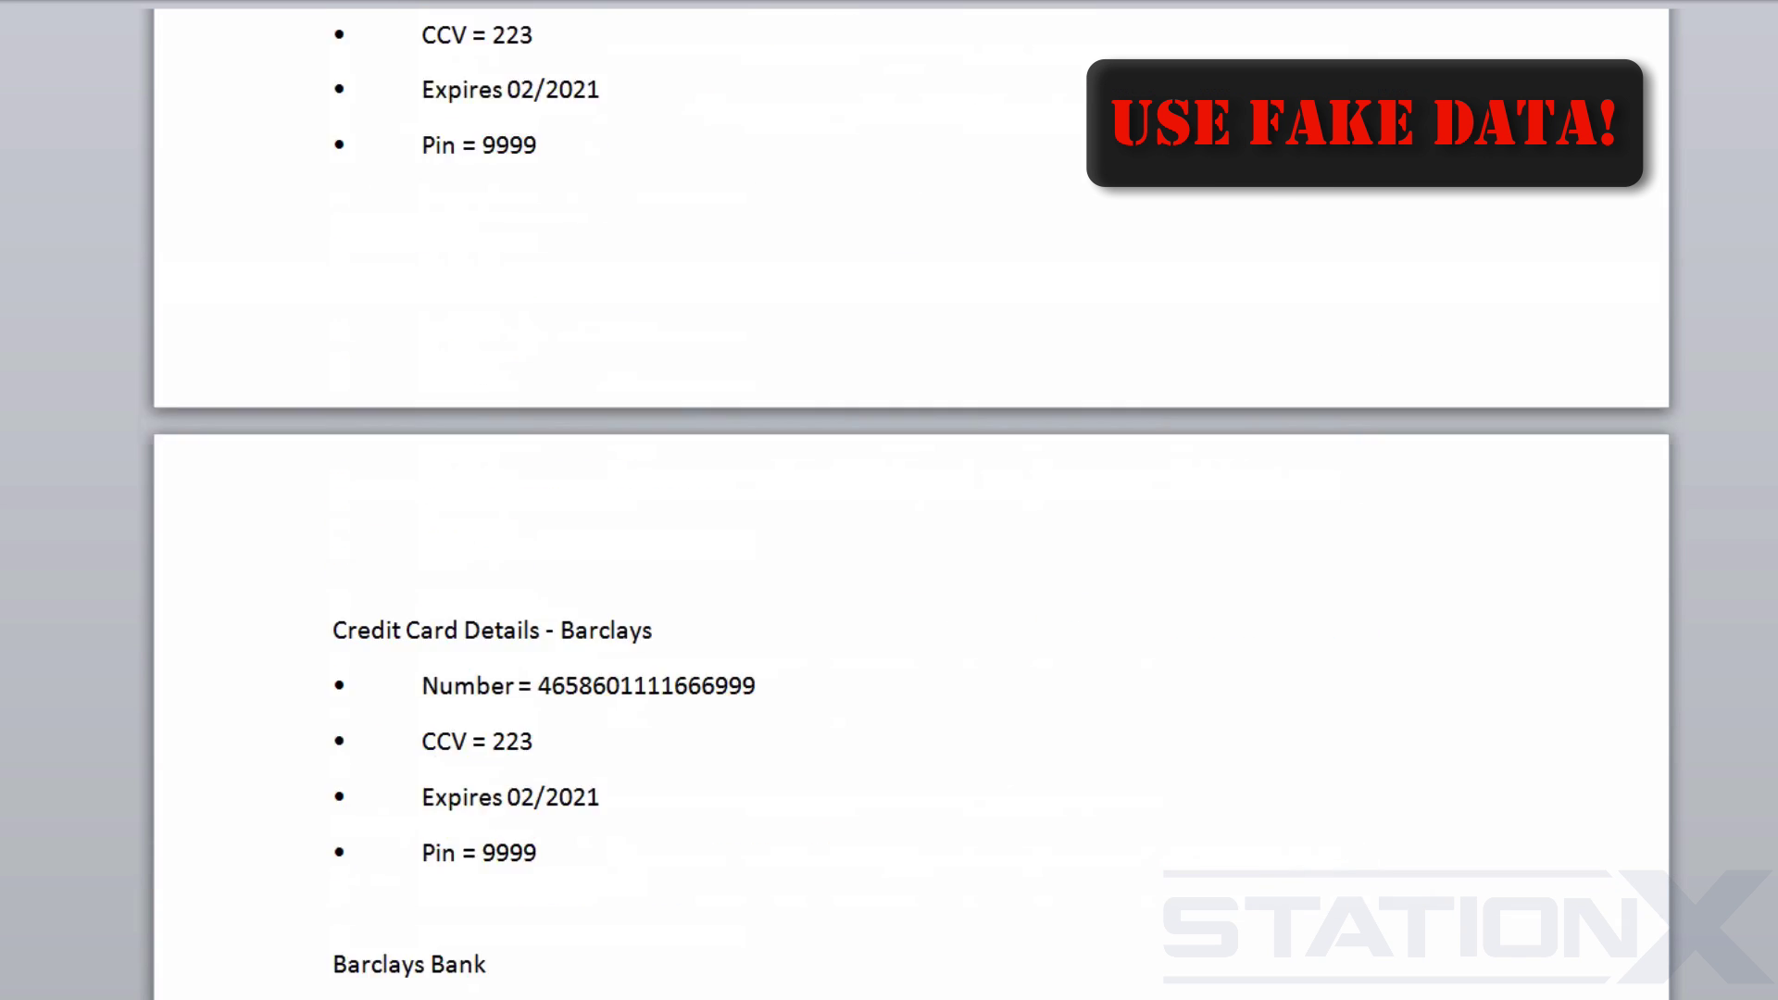
scroll(889, 500, "up", 15)
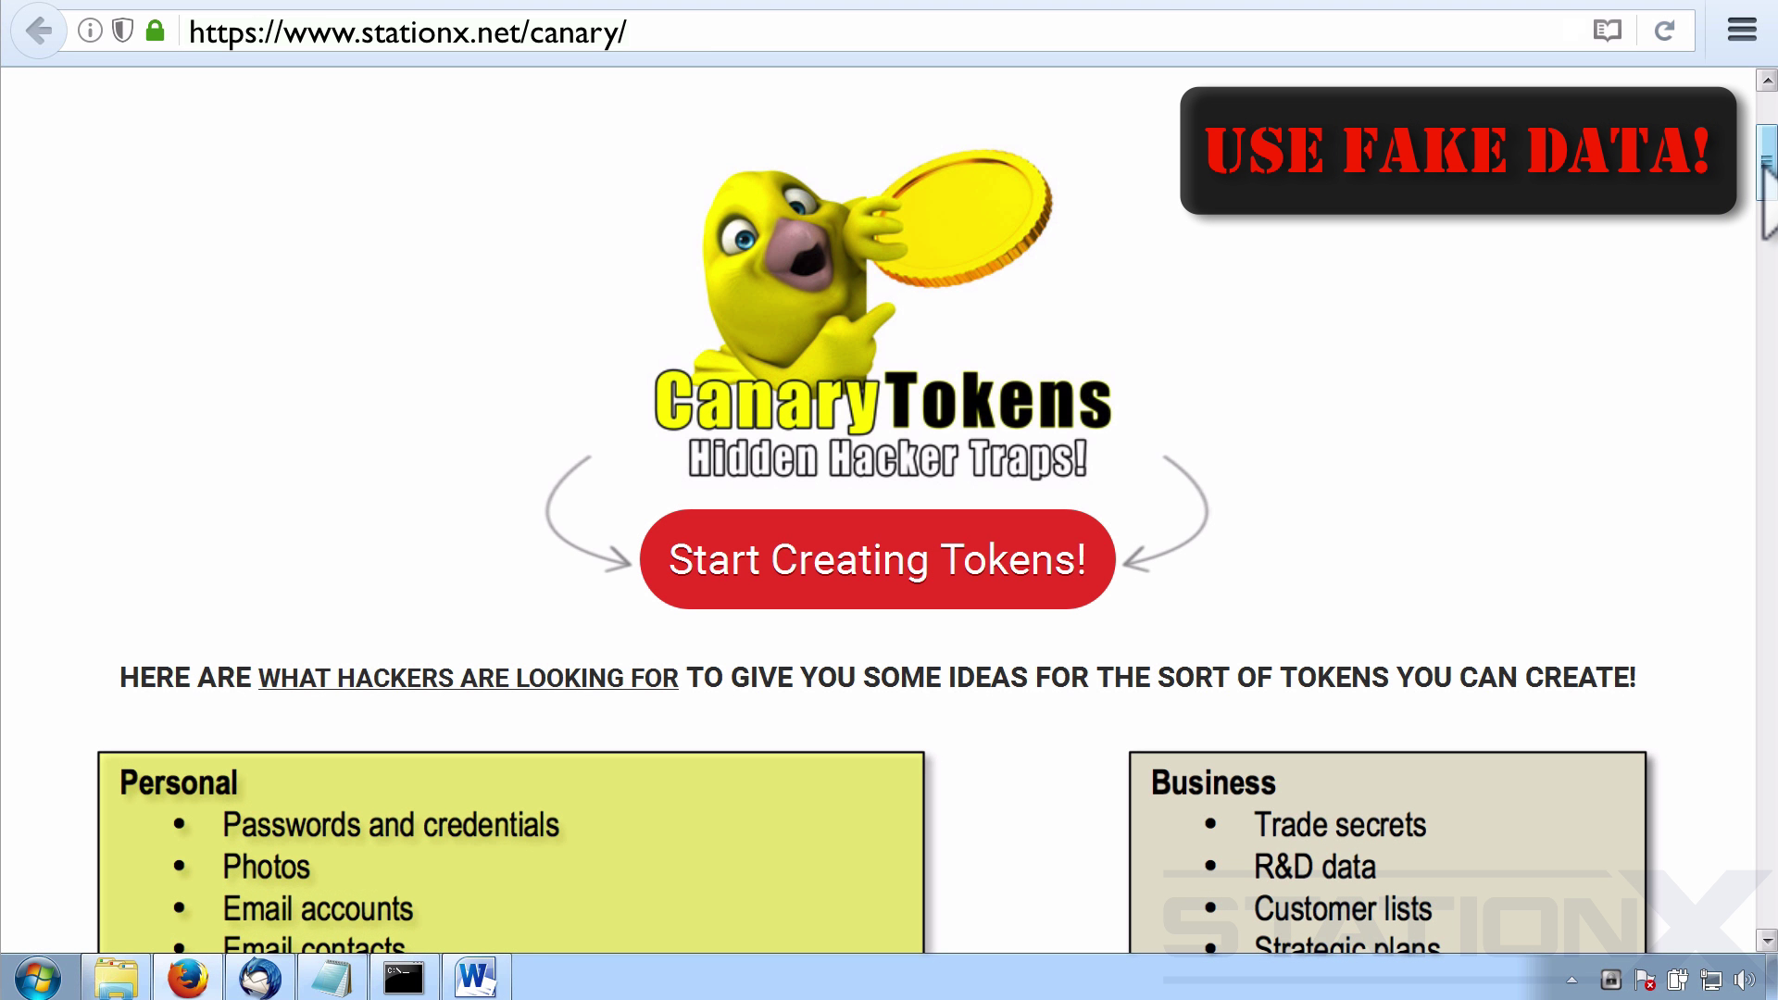
Scroll the StationX Canary page down to the 'Examples of valued data' list.
left_click_drag(1763, 165, 1763, 228)
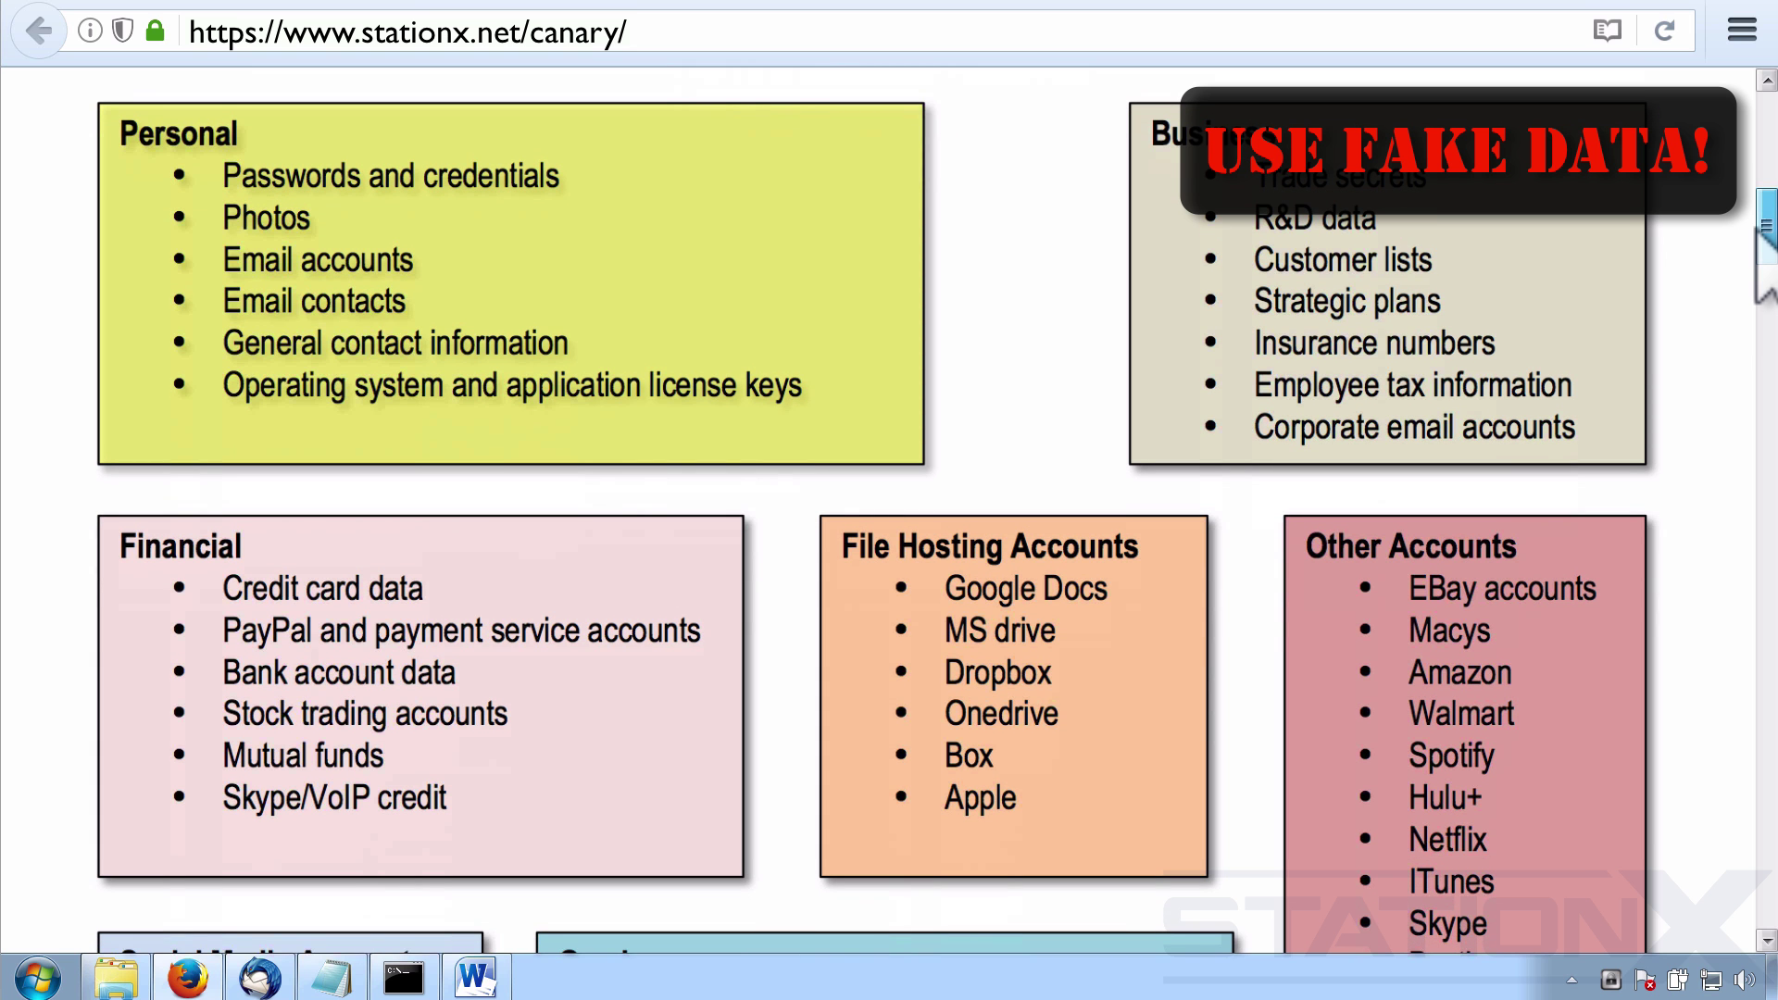
left_click_drag(1763, 228, 1748, 341)
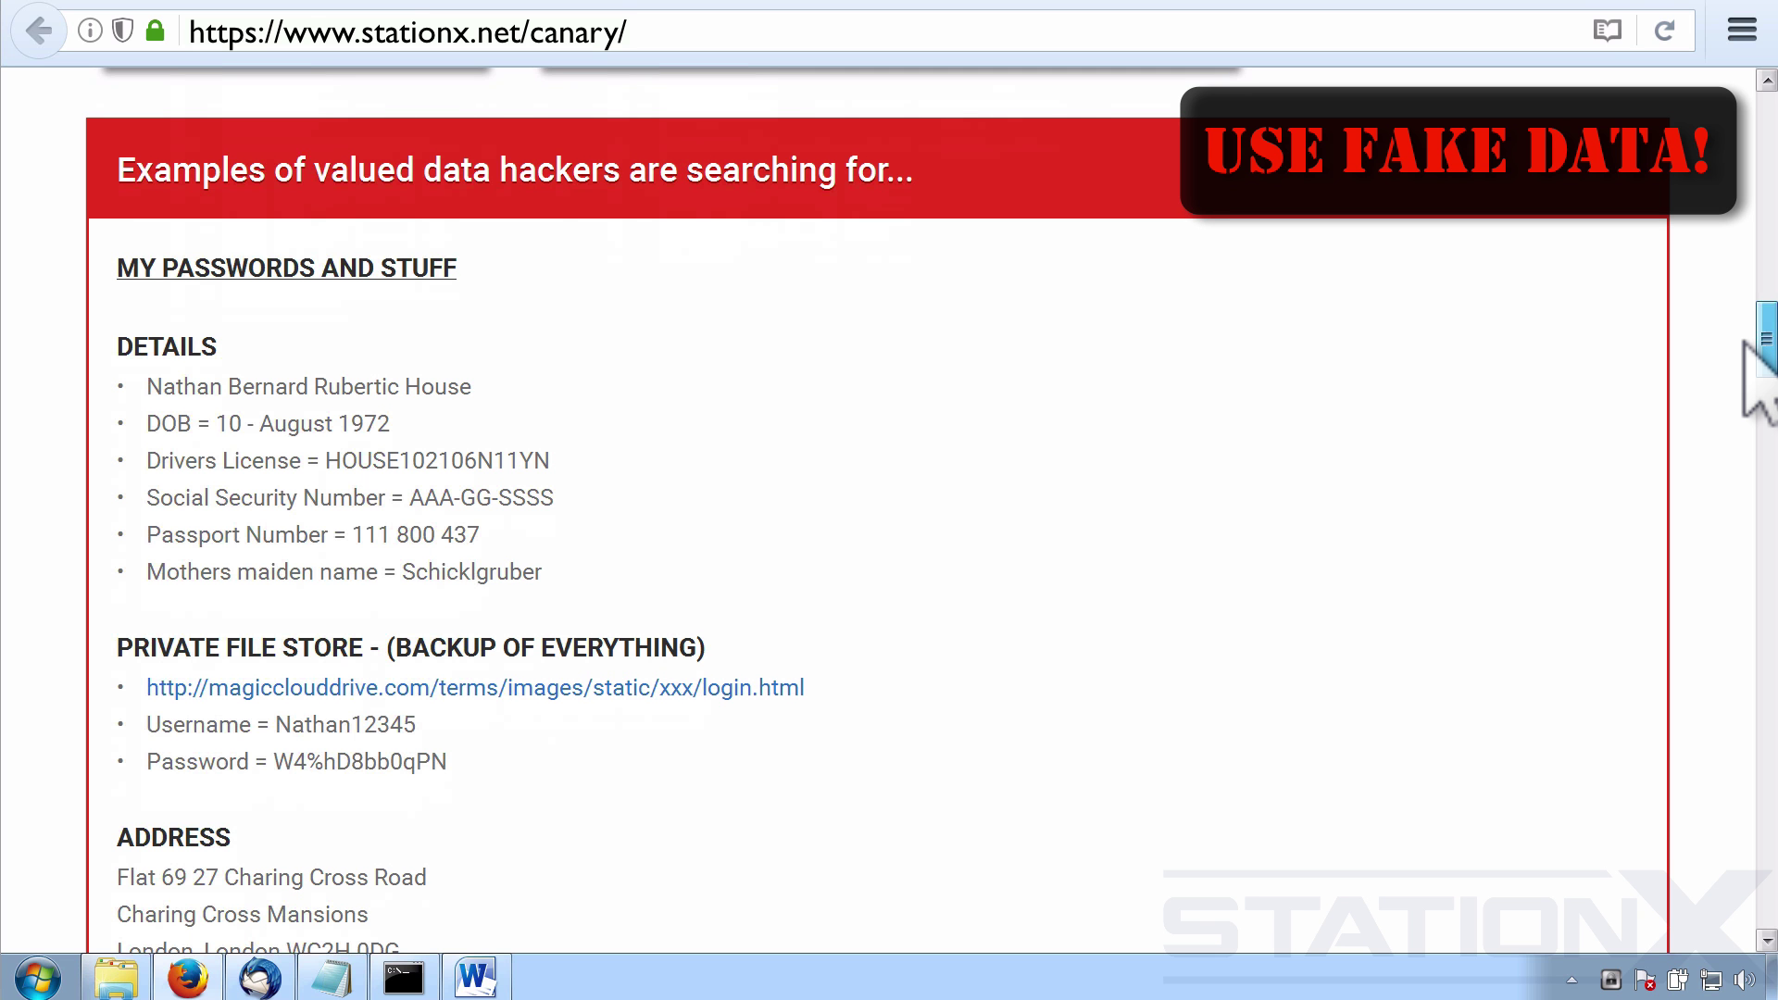
left_click_drag(1744, 343, 1743, 497)
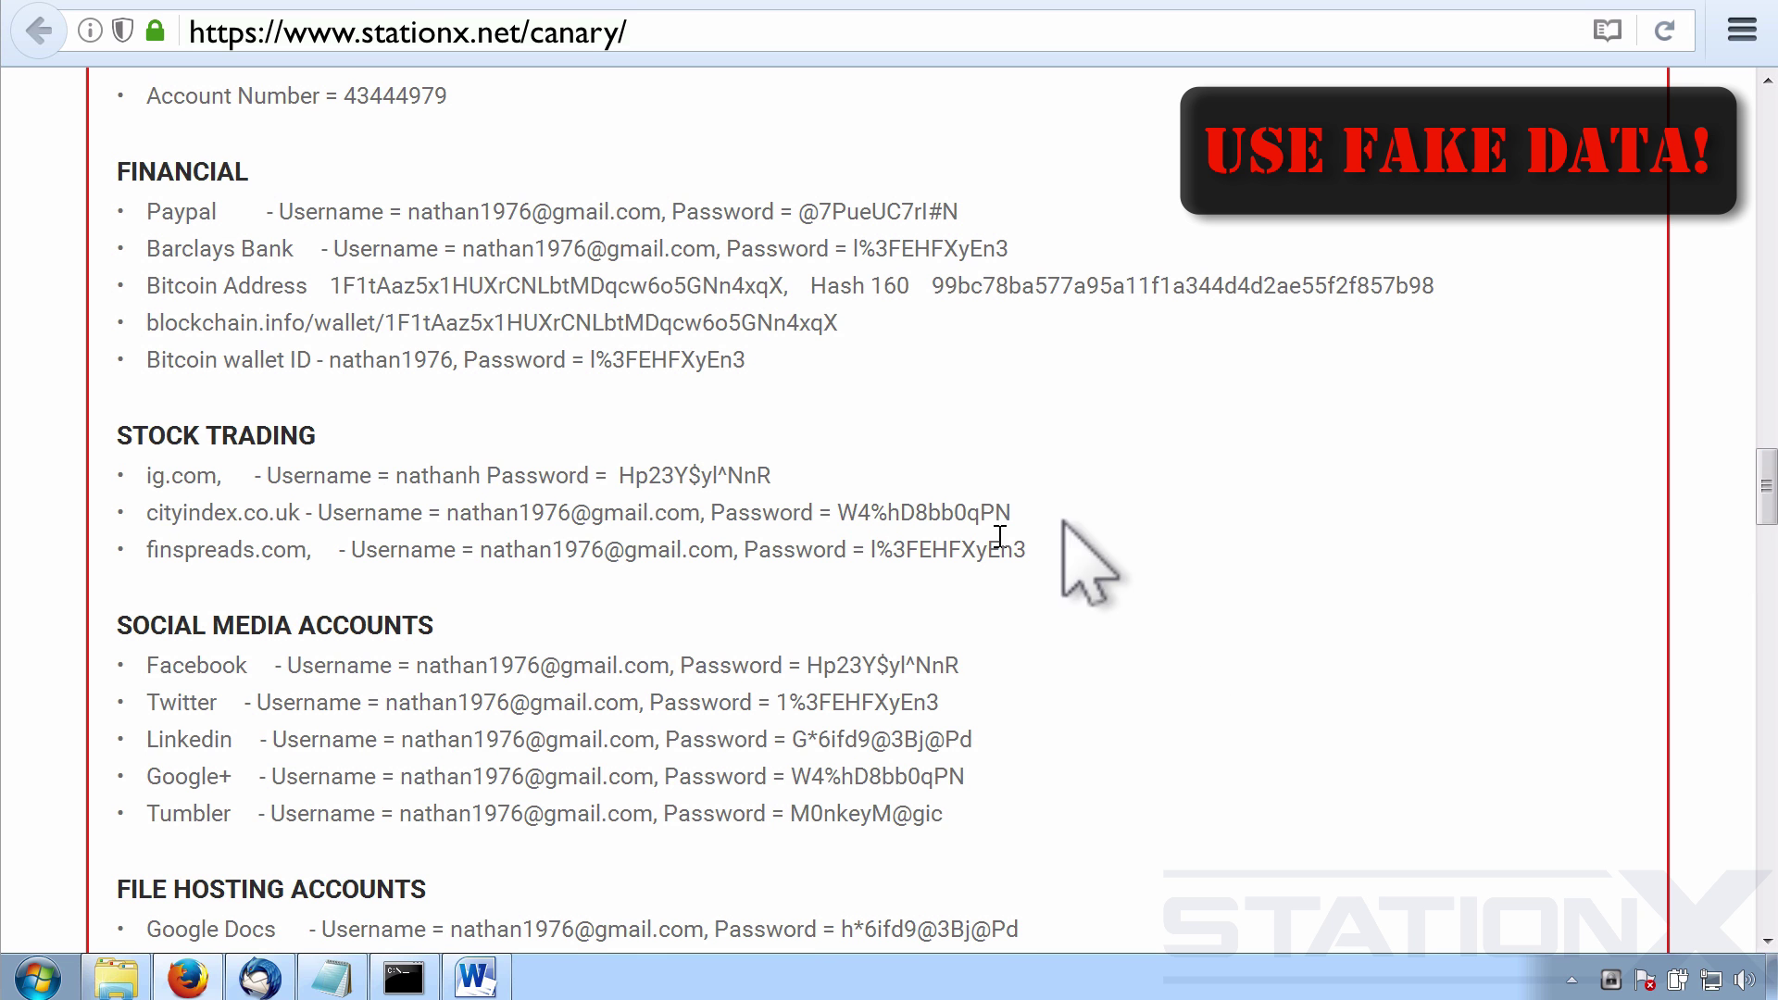
In Thunderbird, read the second Canarytoken alert for the Word document and open its management page.
left_click(1651, 7)
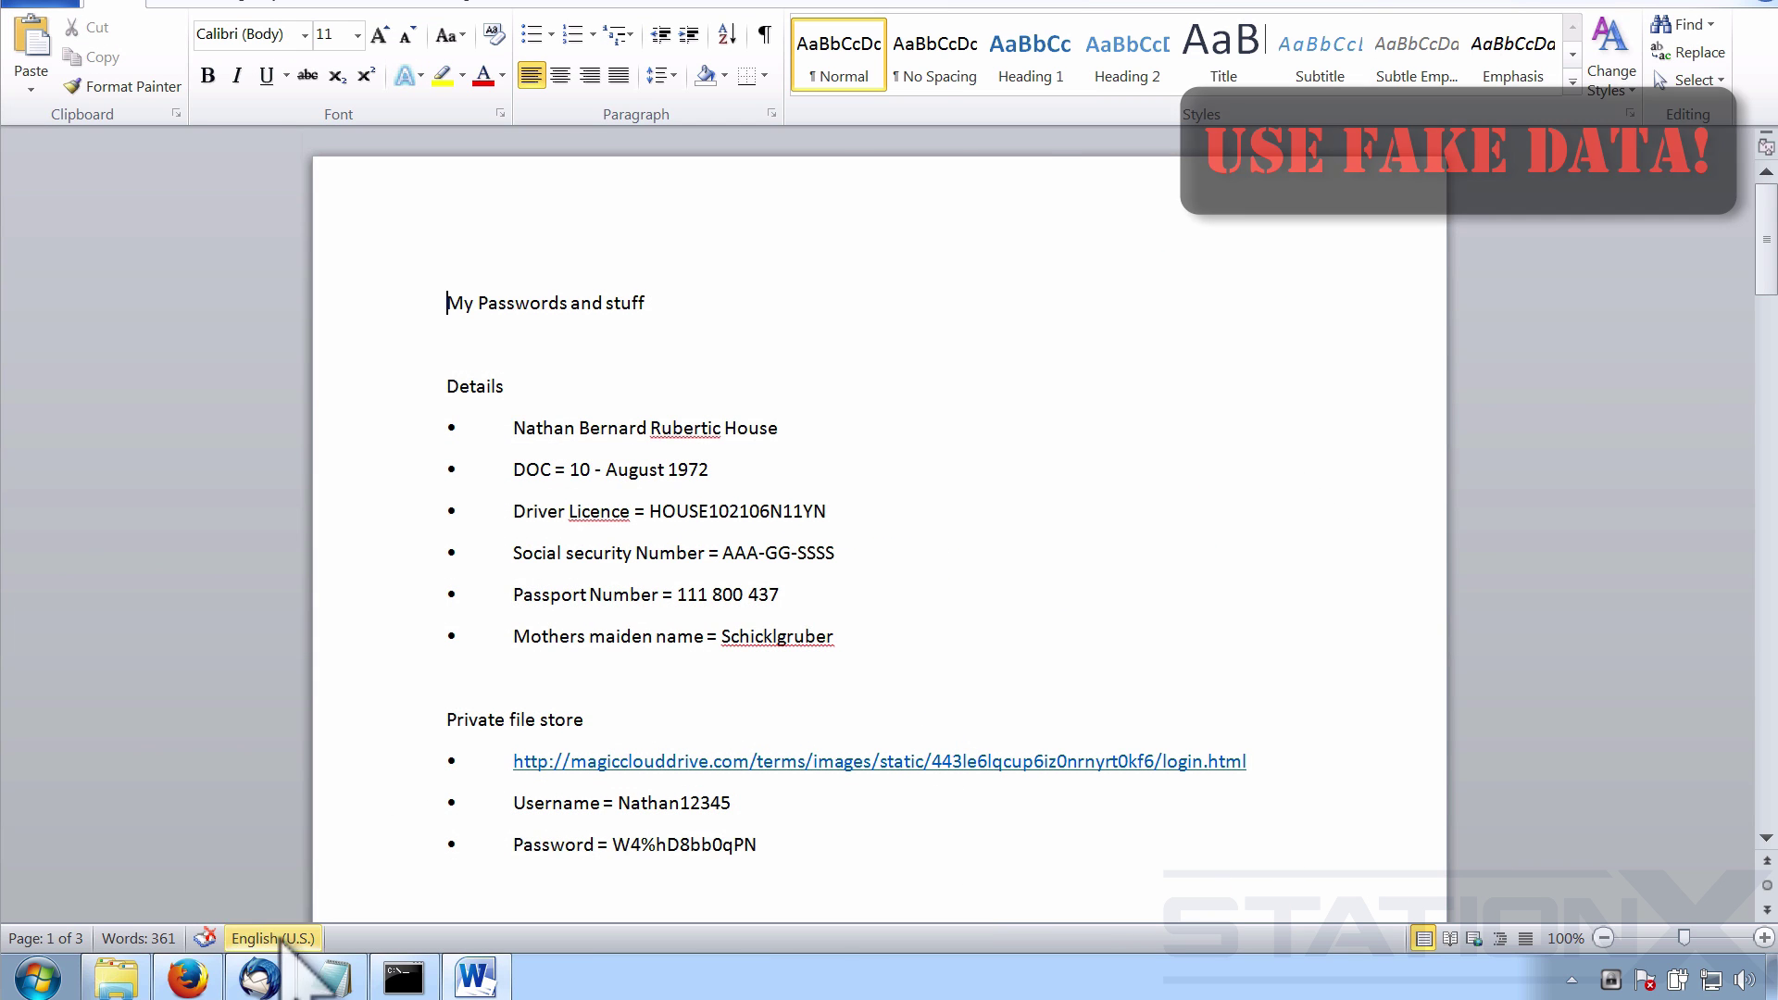
left_click(264, 977)
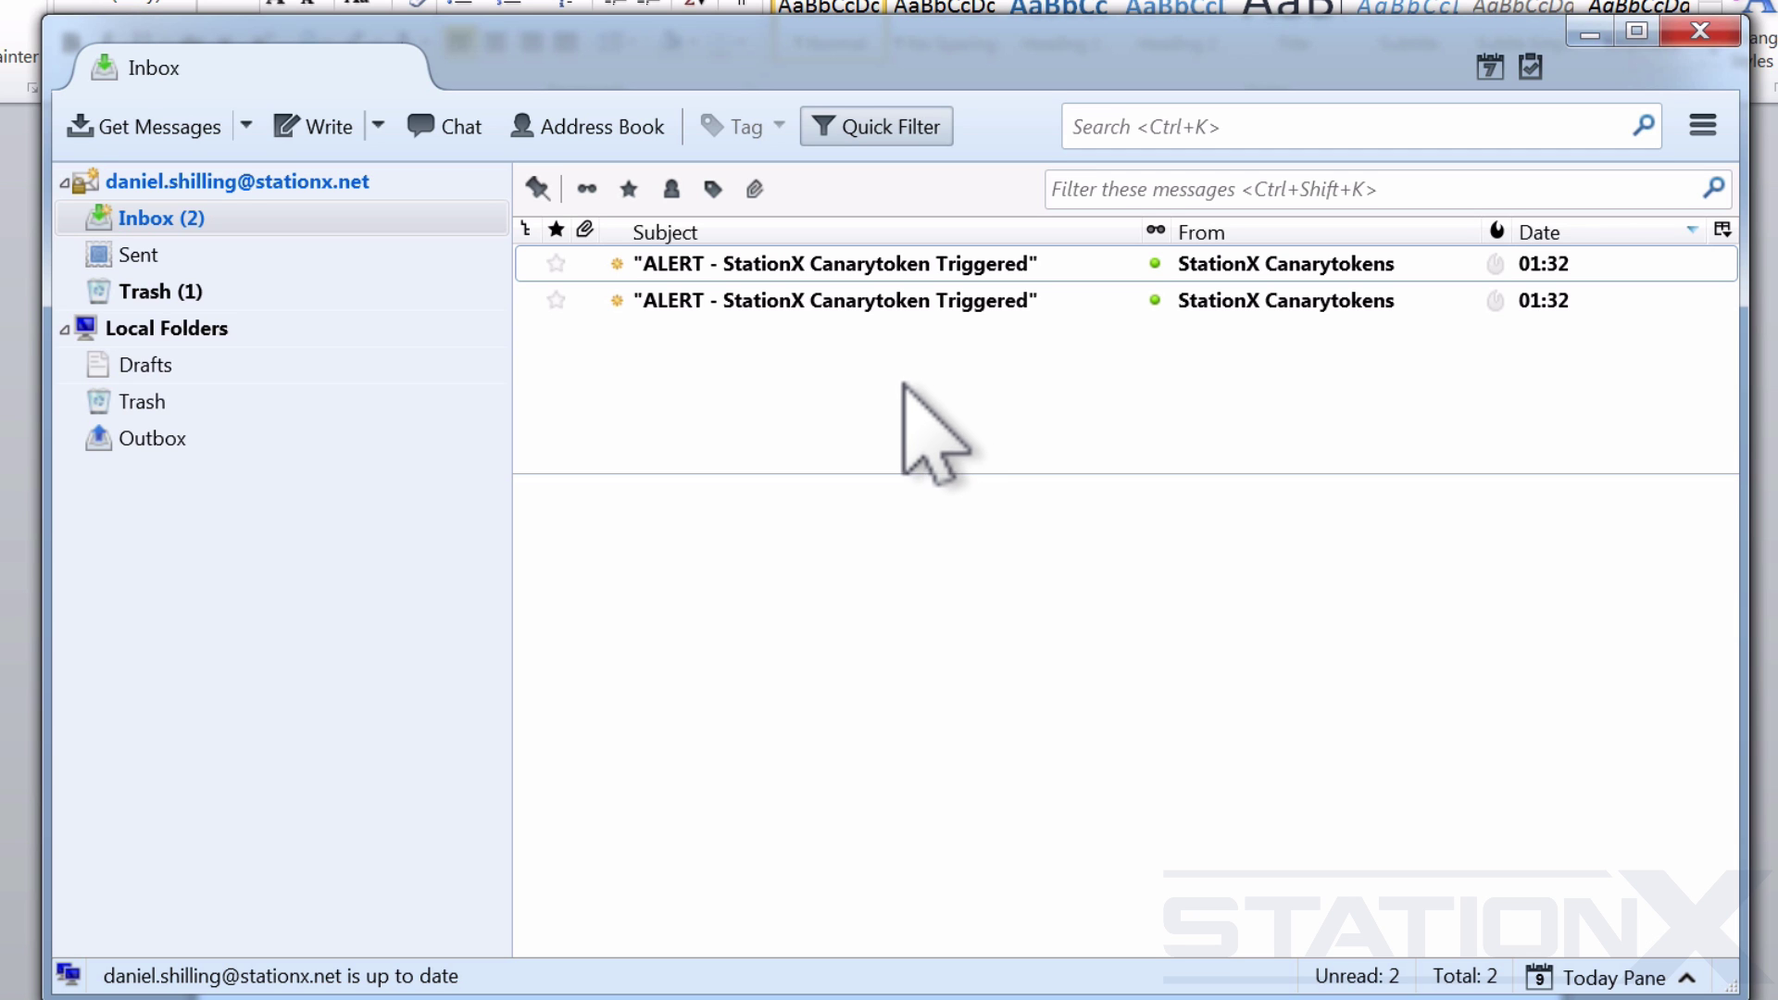
left_click(875, 301)
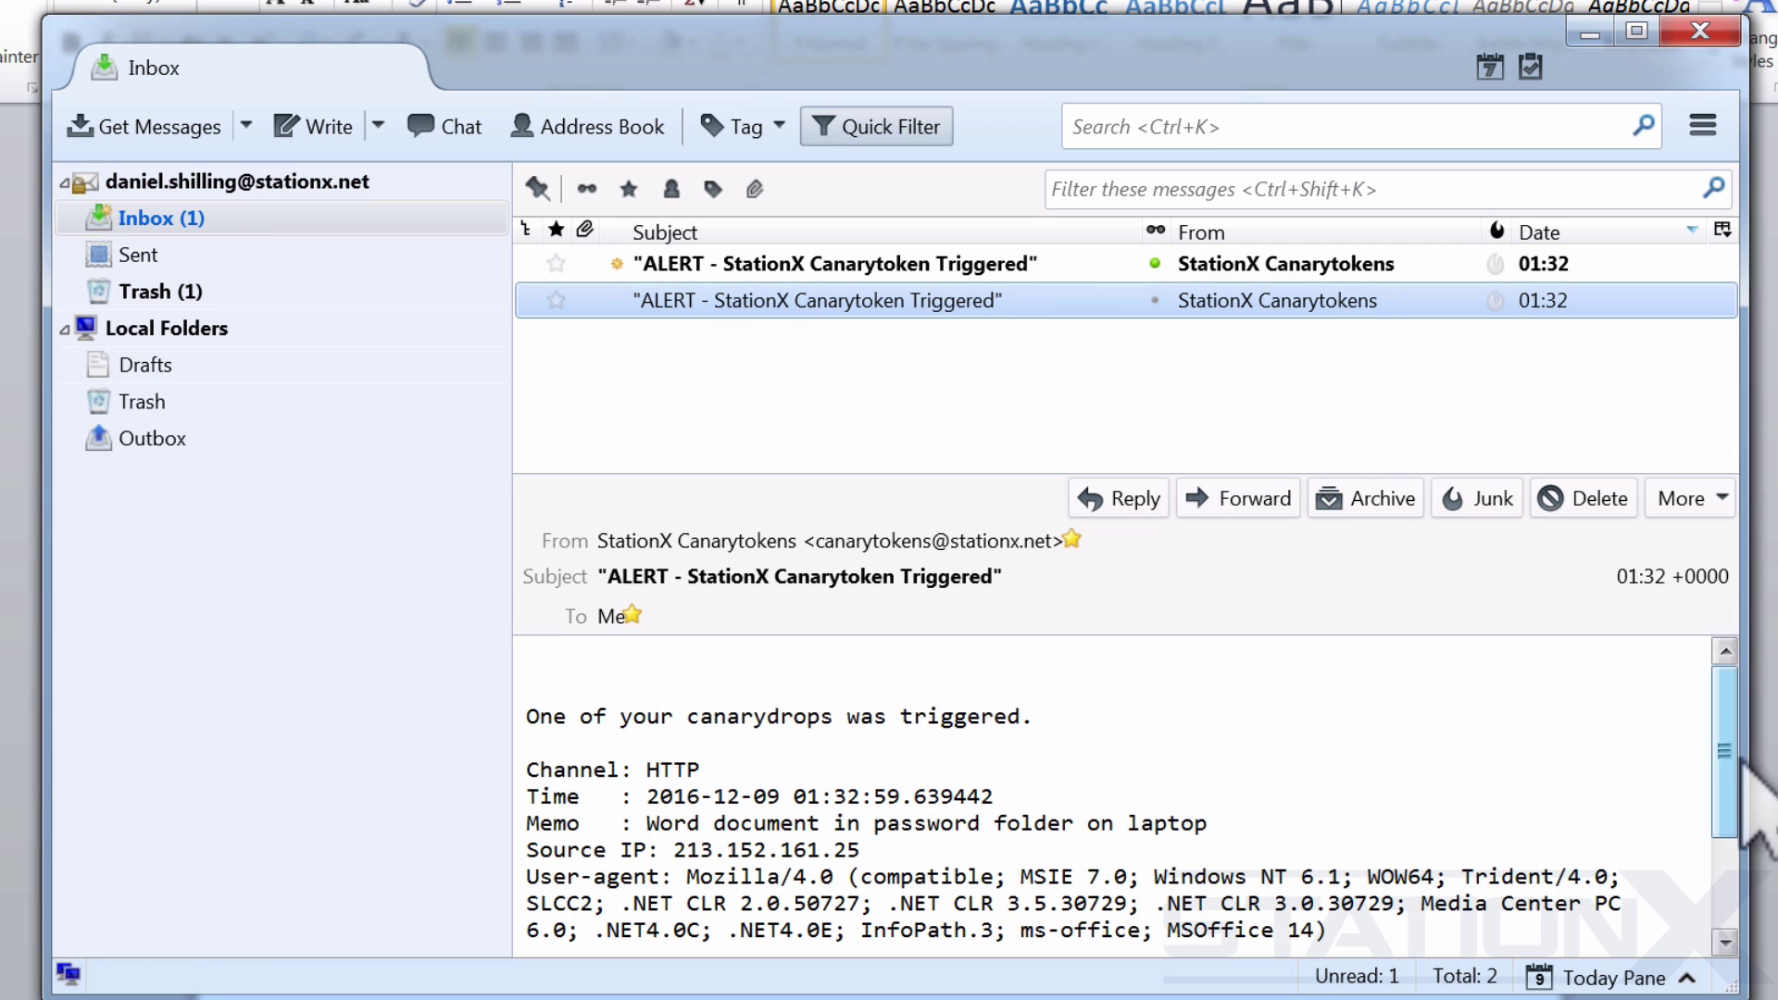
left_click_drag(1722, 750, 1722, 838)
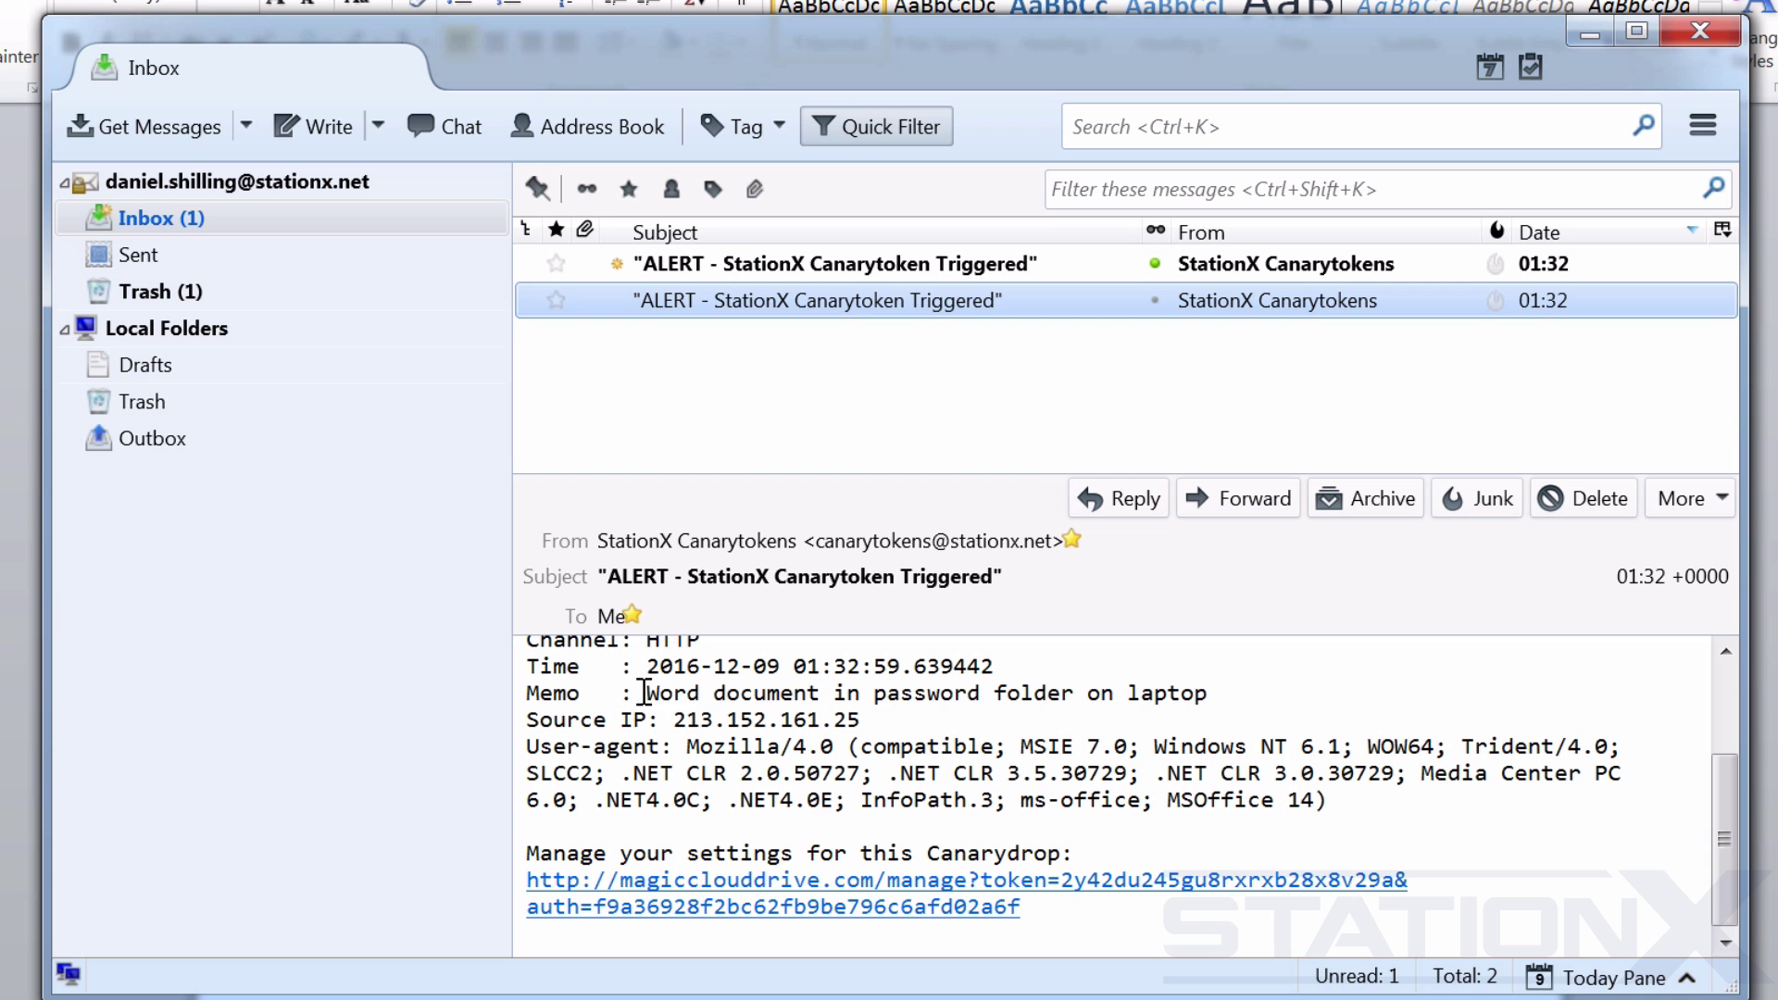
left_click_drag(645, 693, 1213, 713)
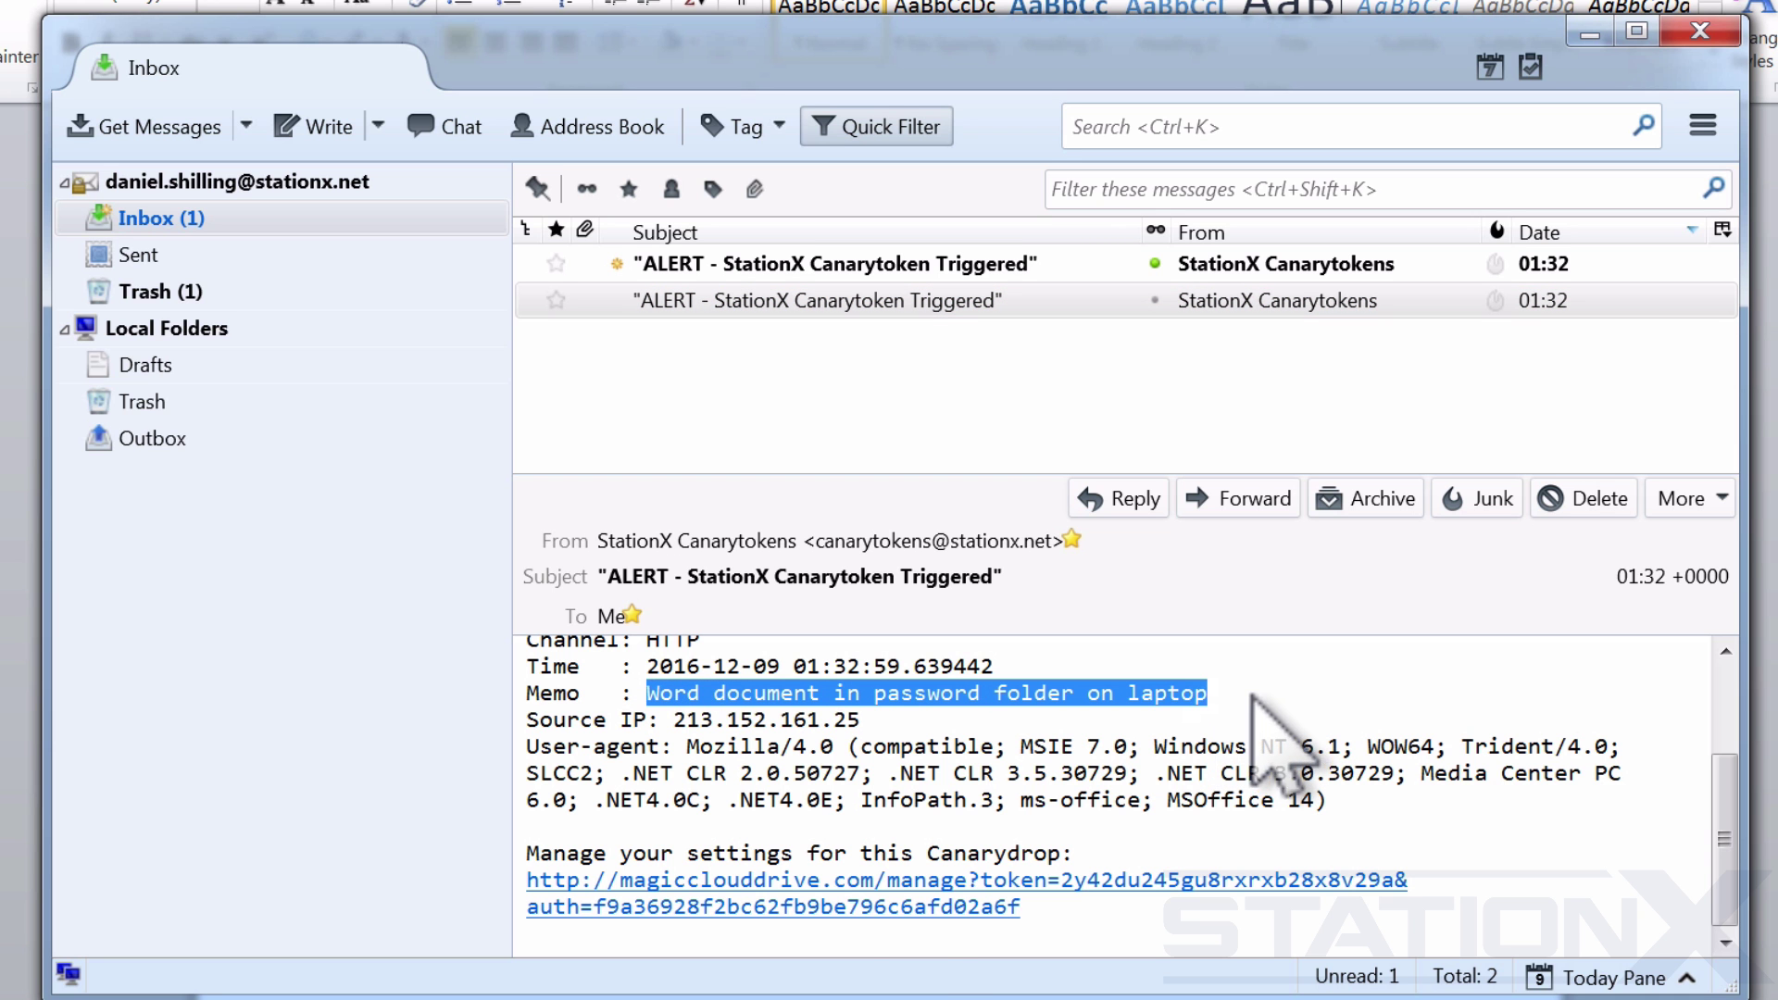
left_click(831, 882)
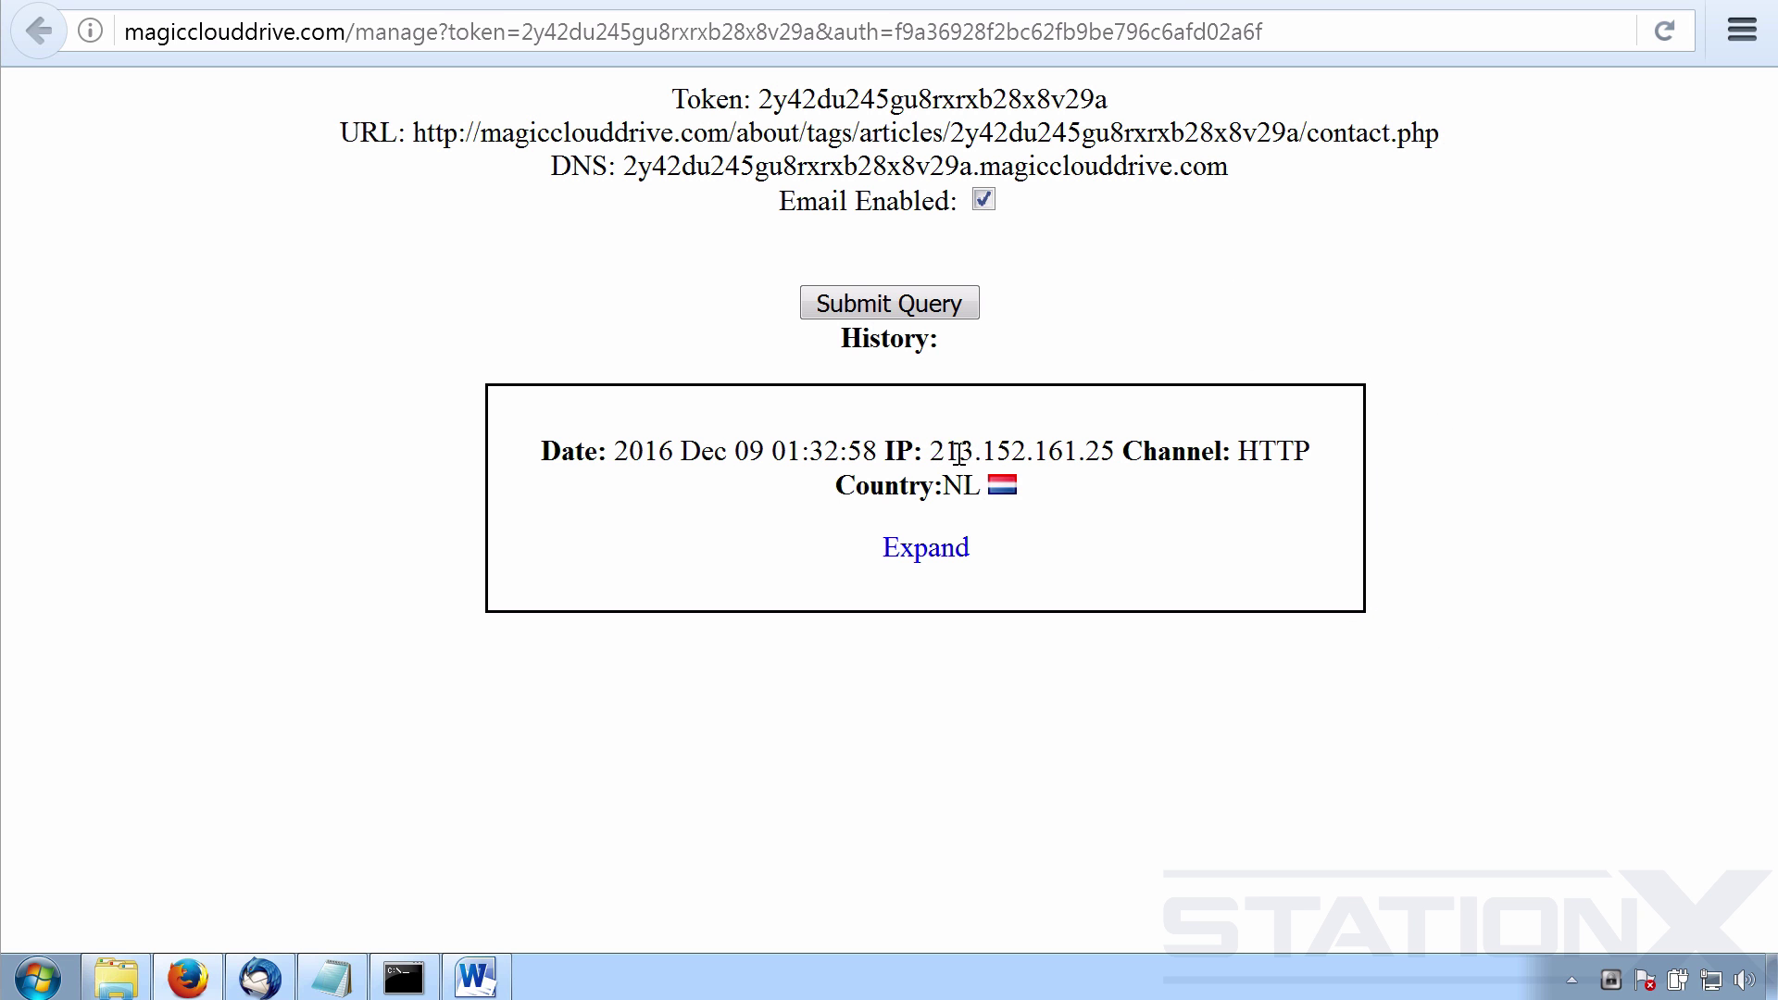
Check the trigger's IP and details, then download the Acrobat Reader PDF canary document.
left_click_drag(931, 452, 1123, 452)
left_click(968, 548)
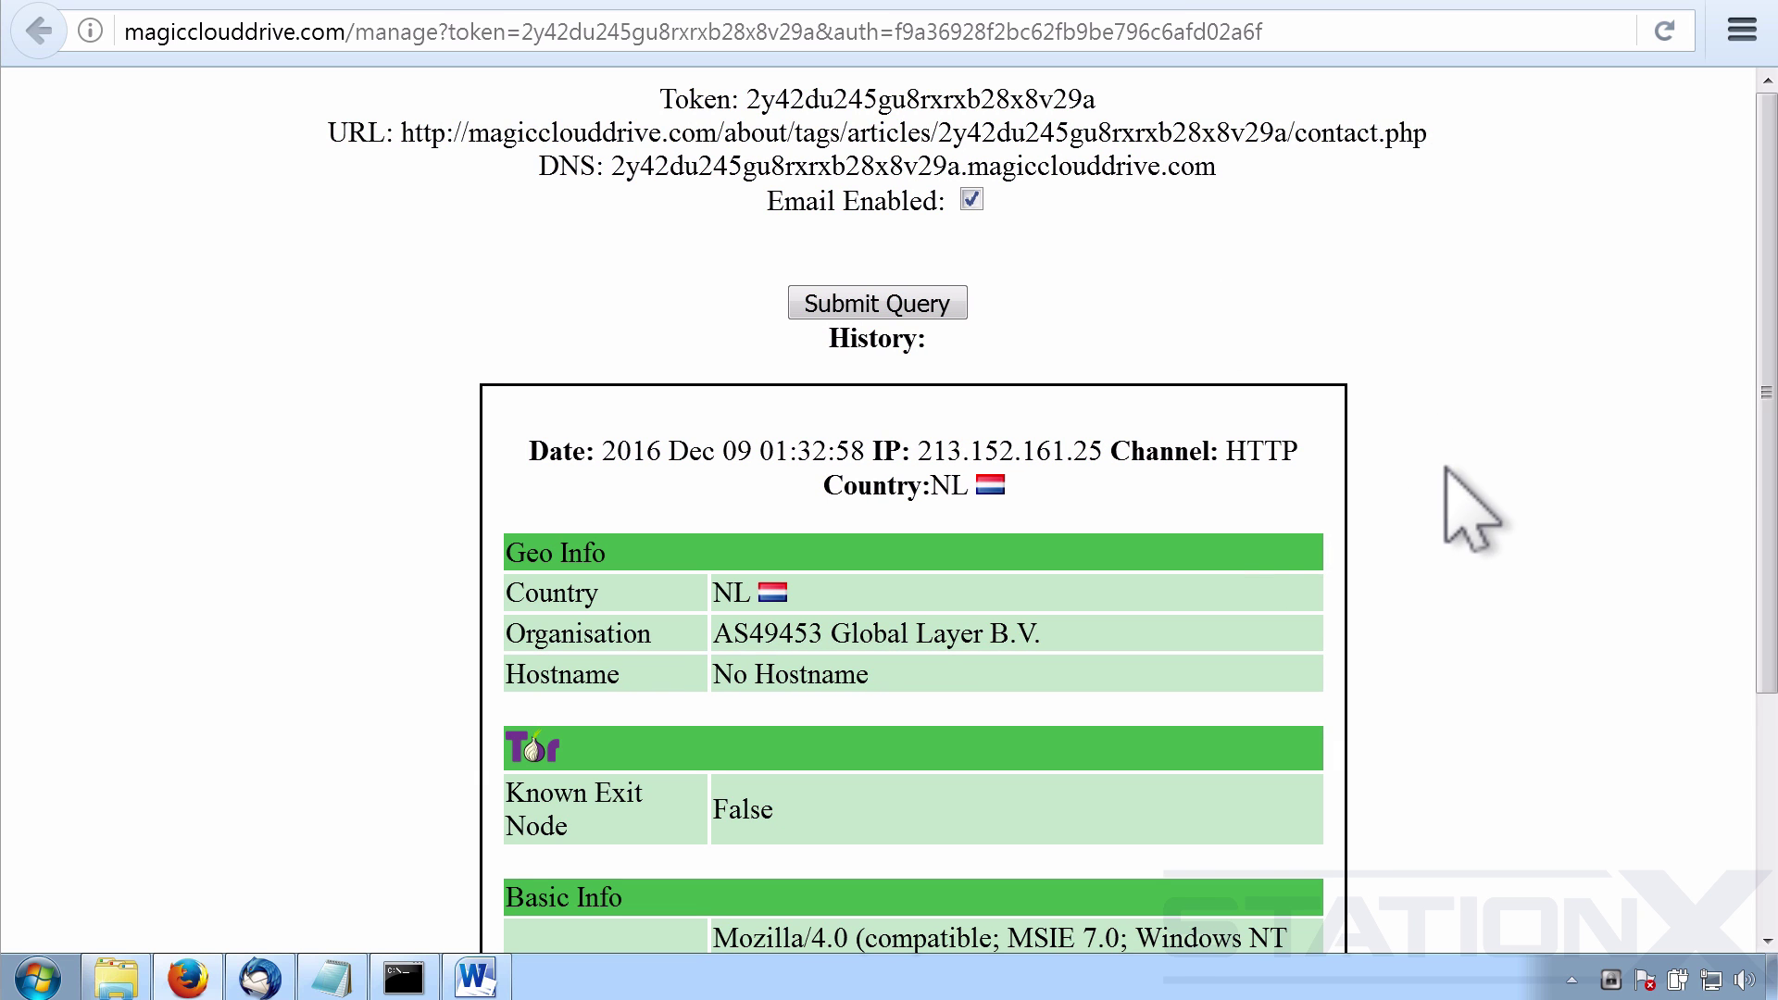
scroll(1540, 496, "down", 2)
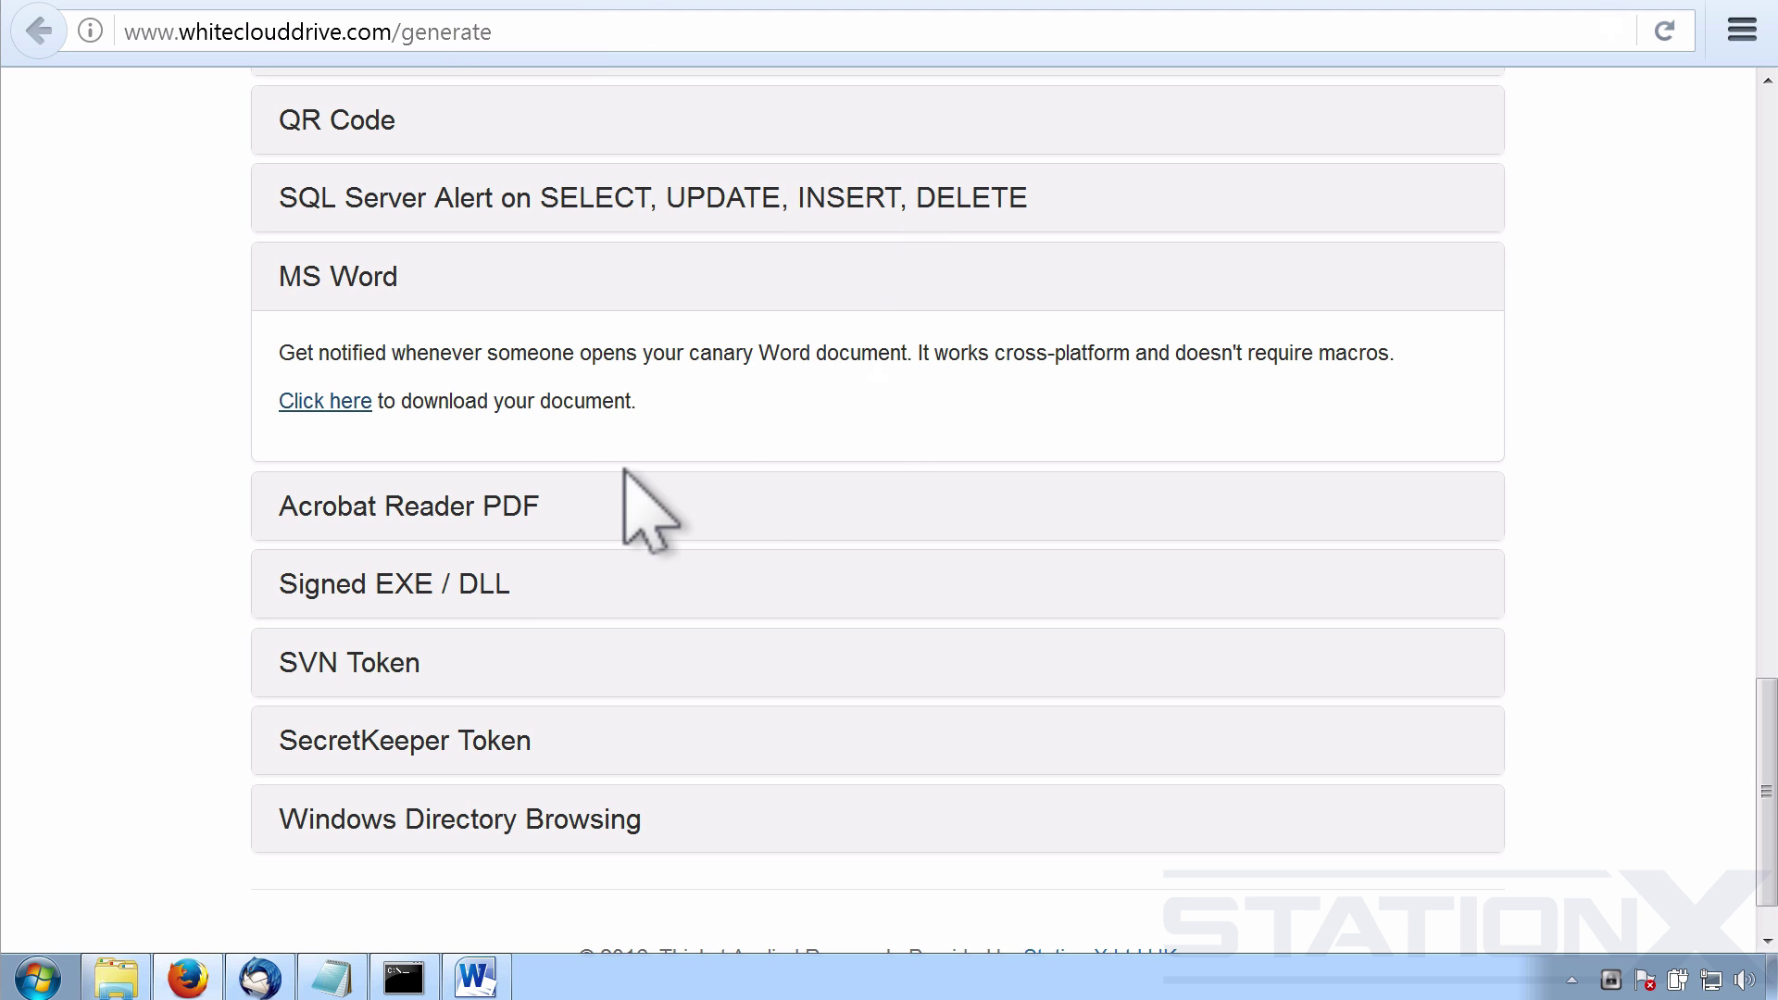
left_click(410, 512)
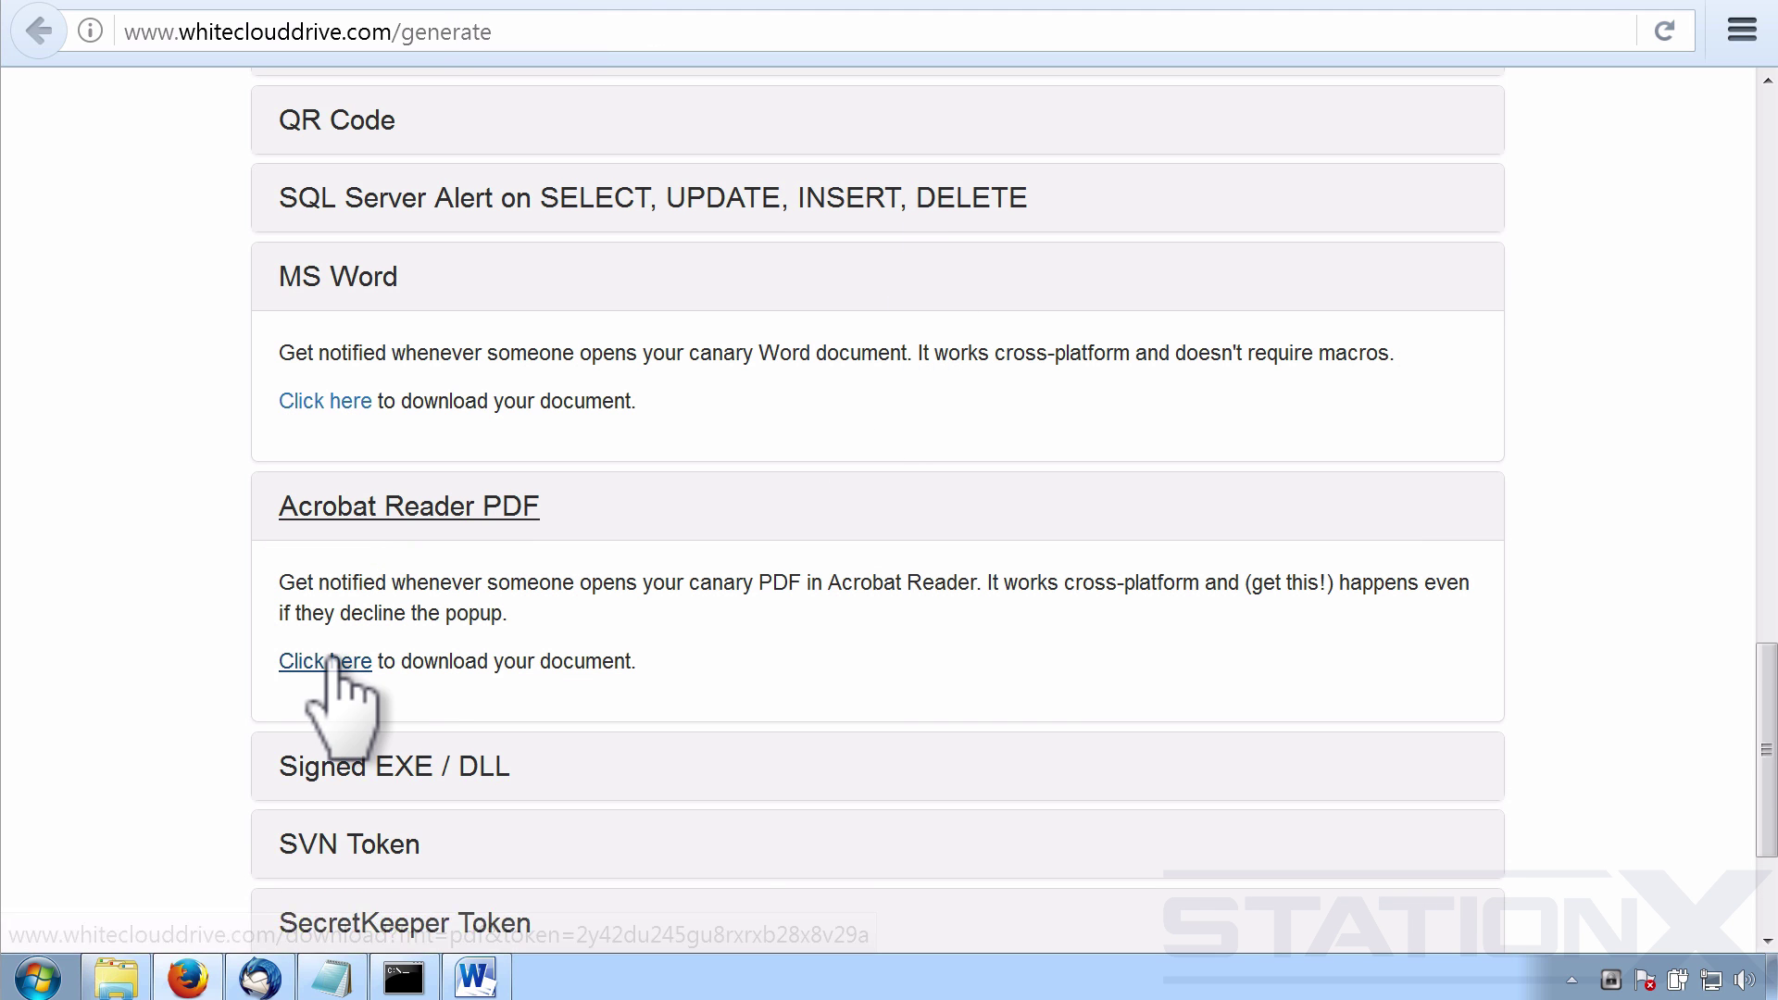
left_click(116, 977)
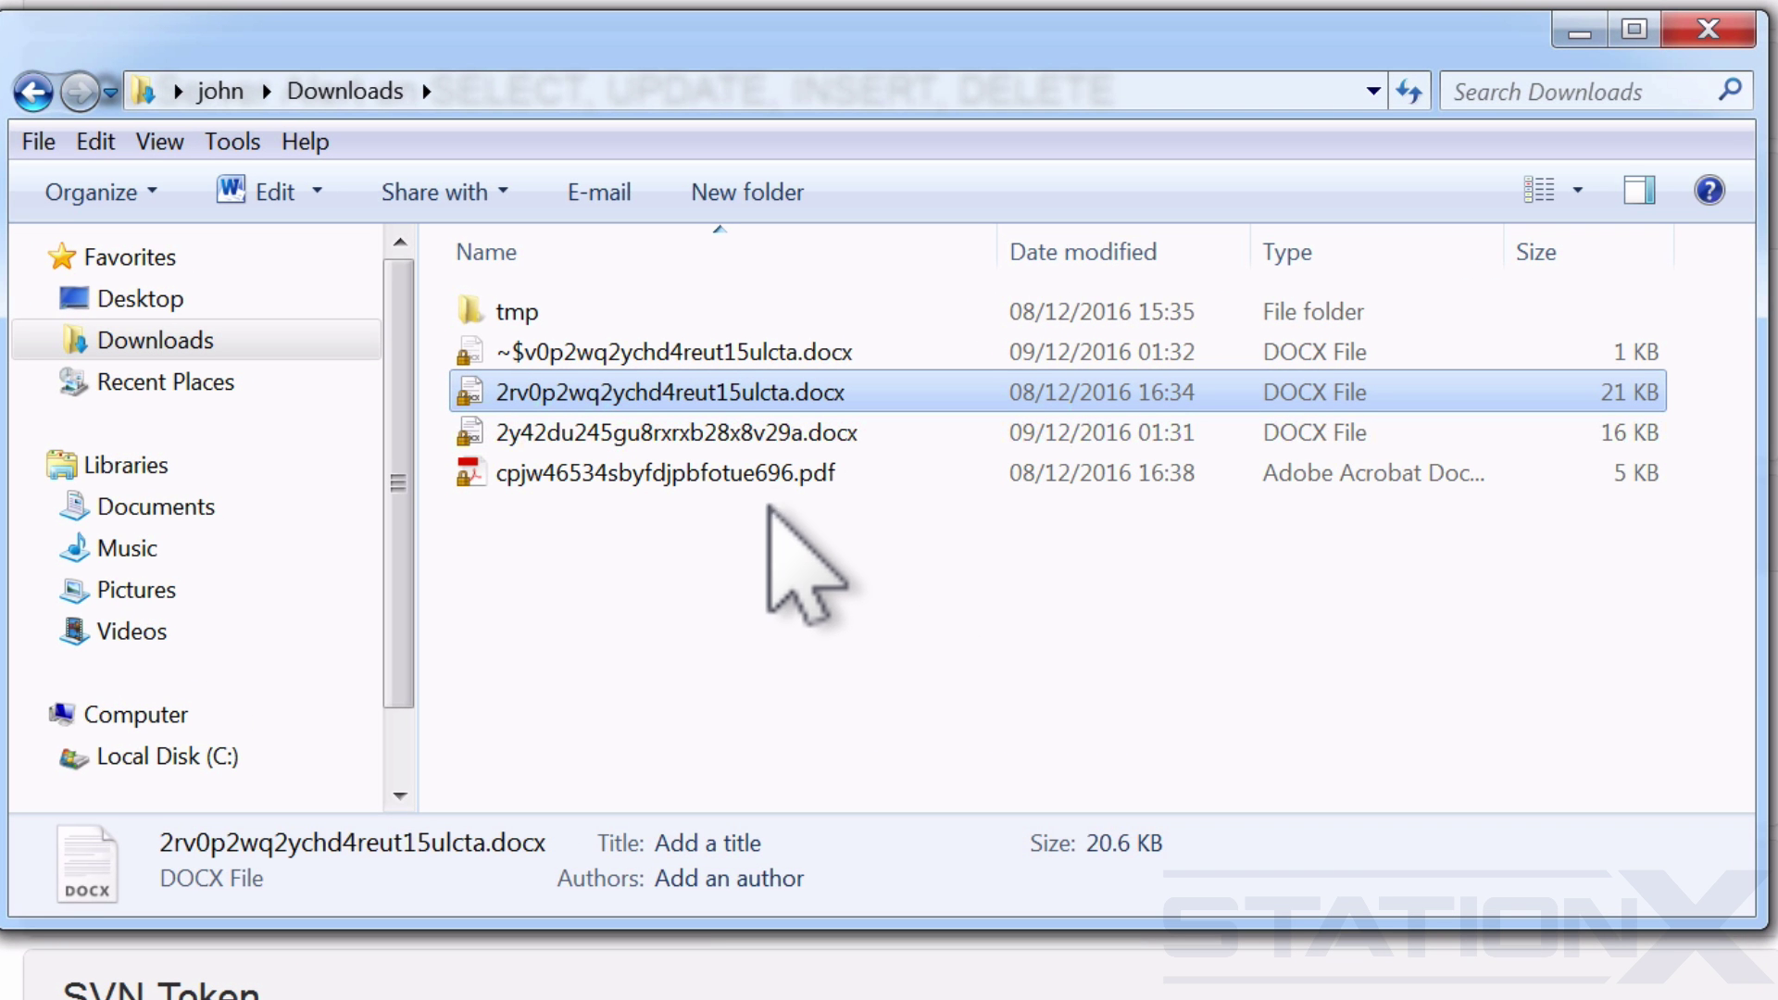
Open cpjw46534sbyfdjpbfotue696.pdf from the Downloads folder.
double_click(755, 474)
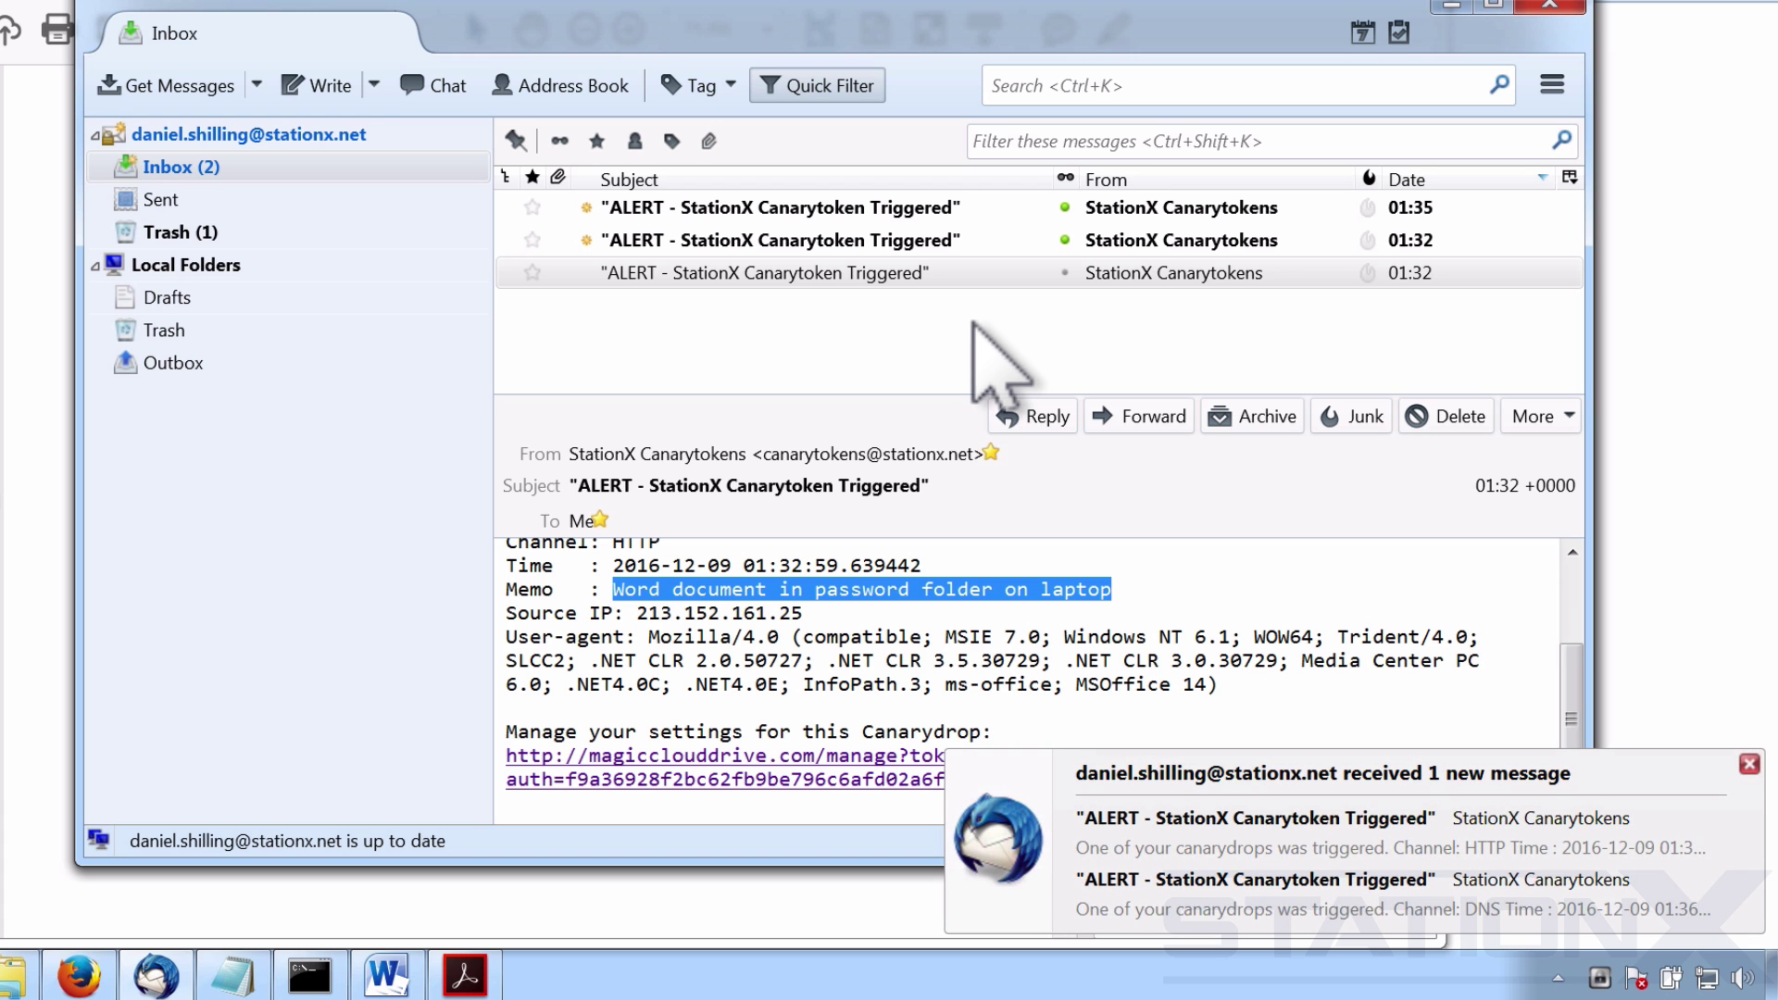
Preview the top 01:35 'ALERT - StationX Canarytoken Triggered' message in the Inbox.
left_click(989, 216)
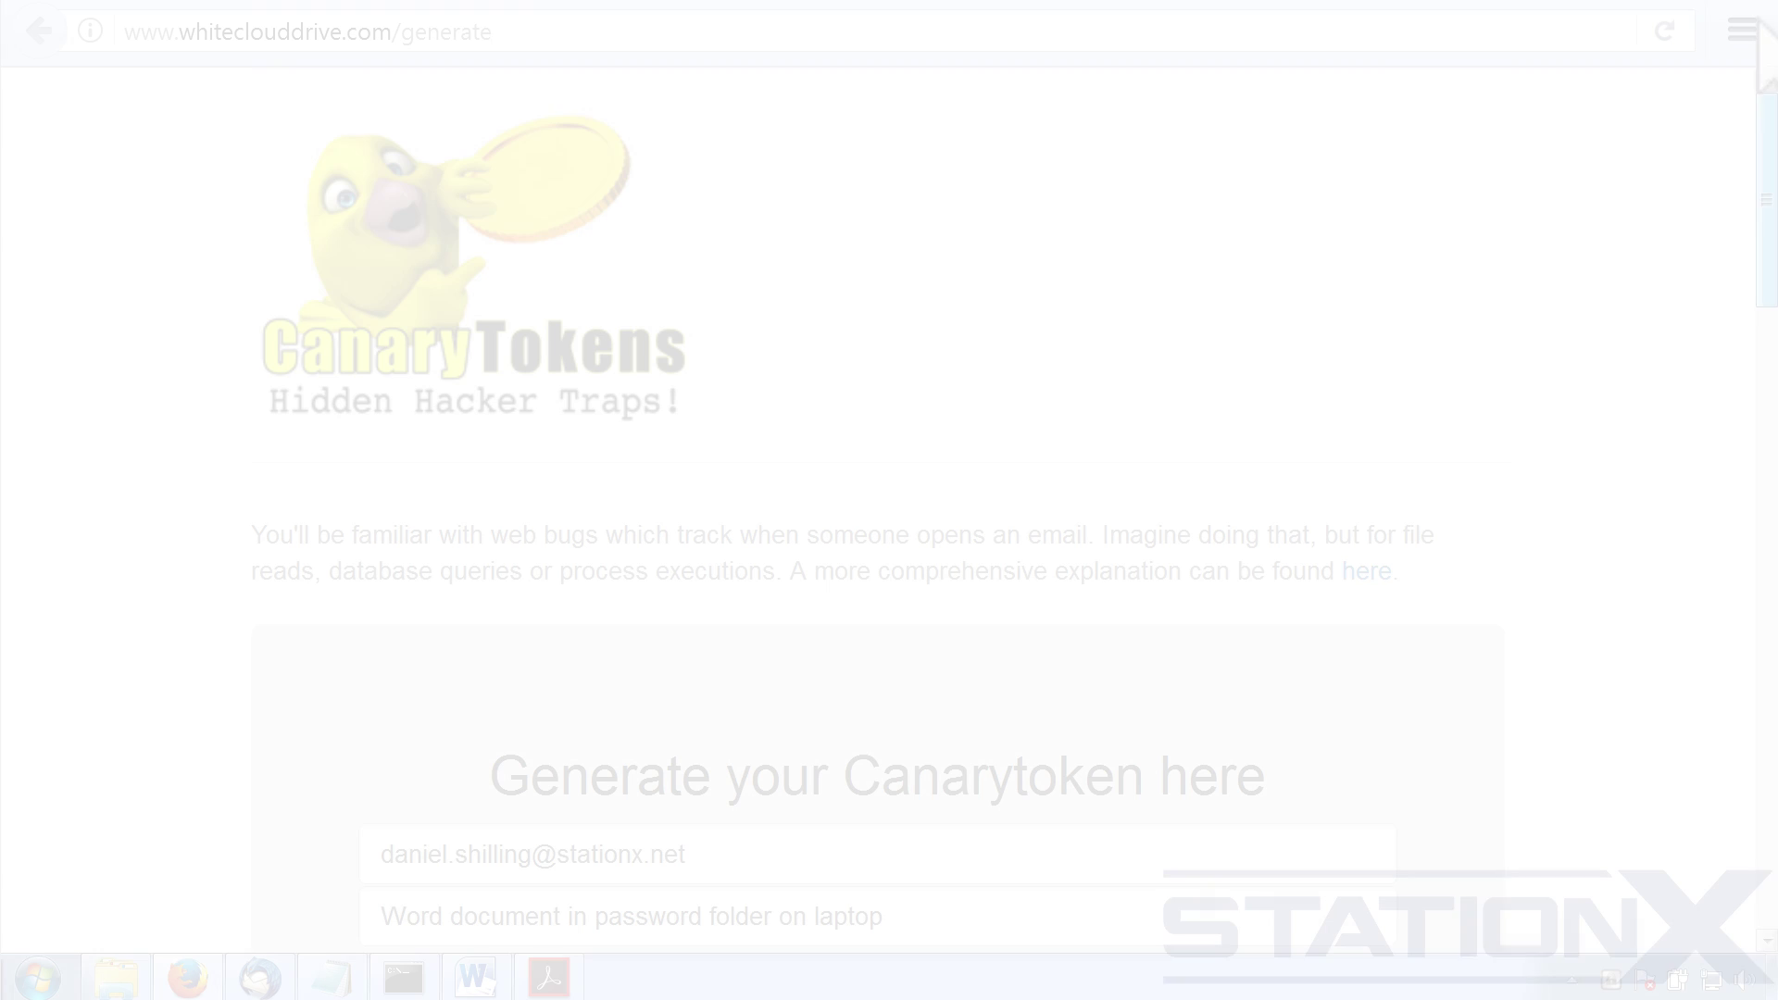
Set the token memo to 'Fake email of passwords number 1' and choose Browser Scanner as the type.
scroll(1667, 309, "down", 4)
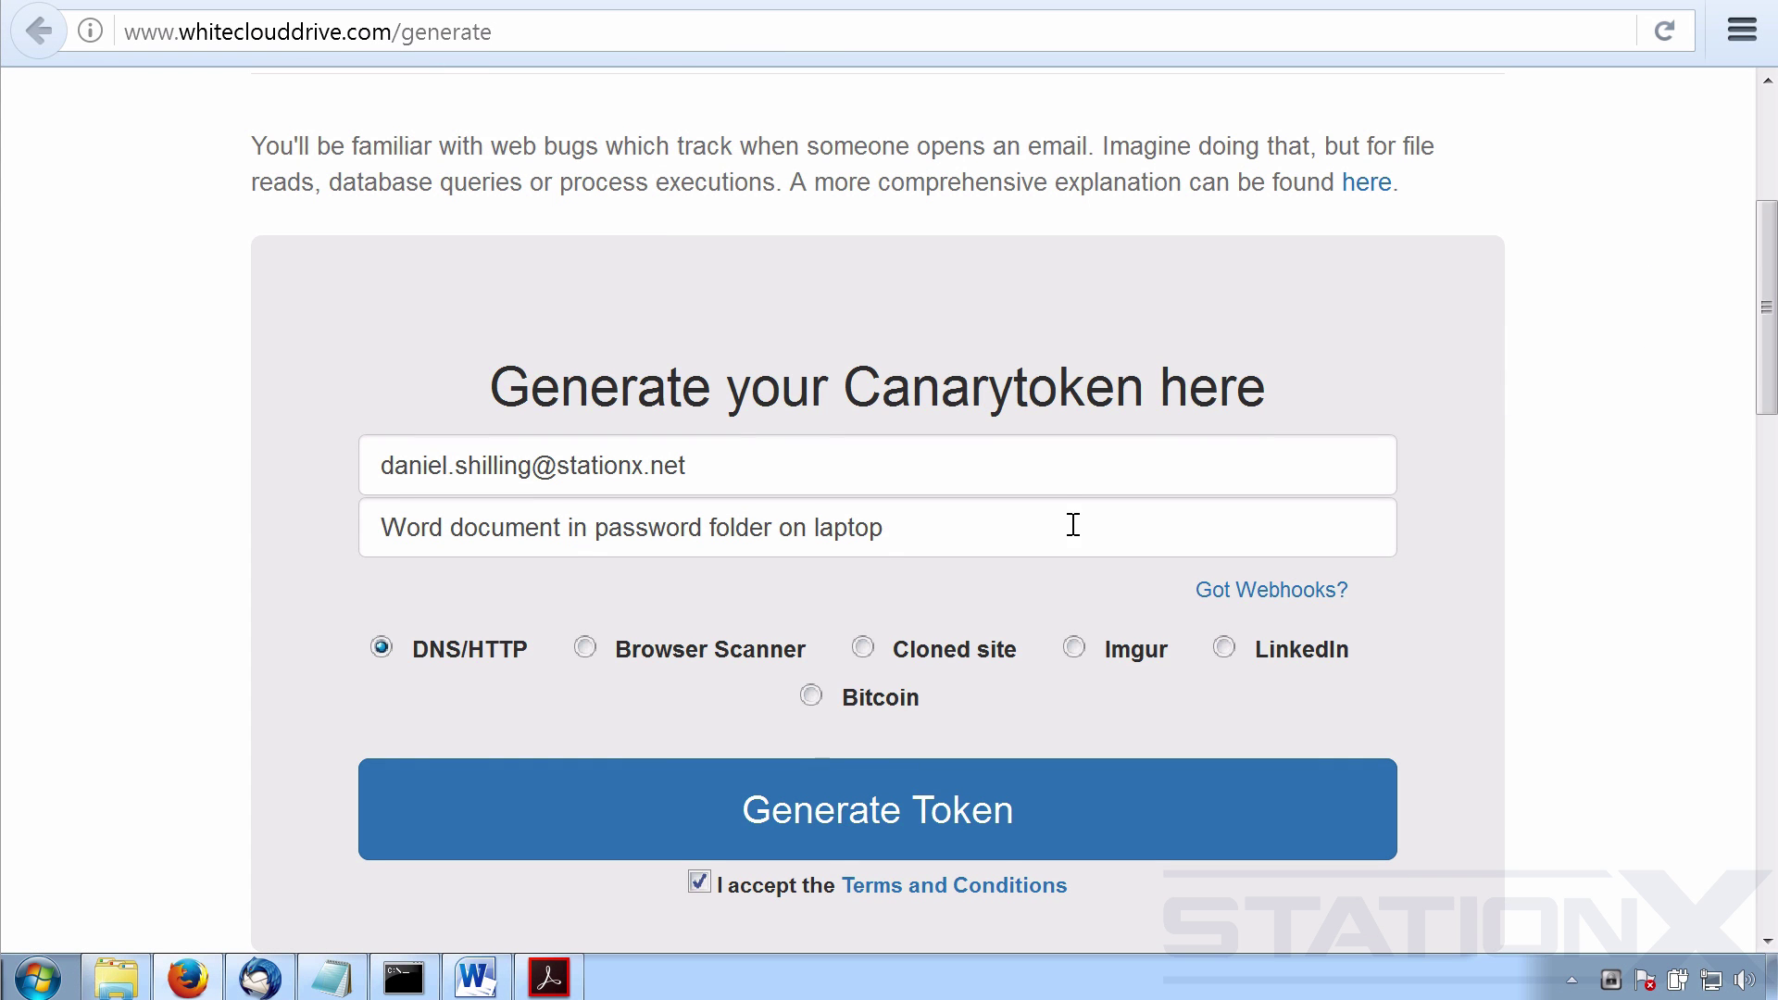
left_click_drag(925, 536, 363, 510)
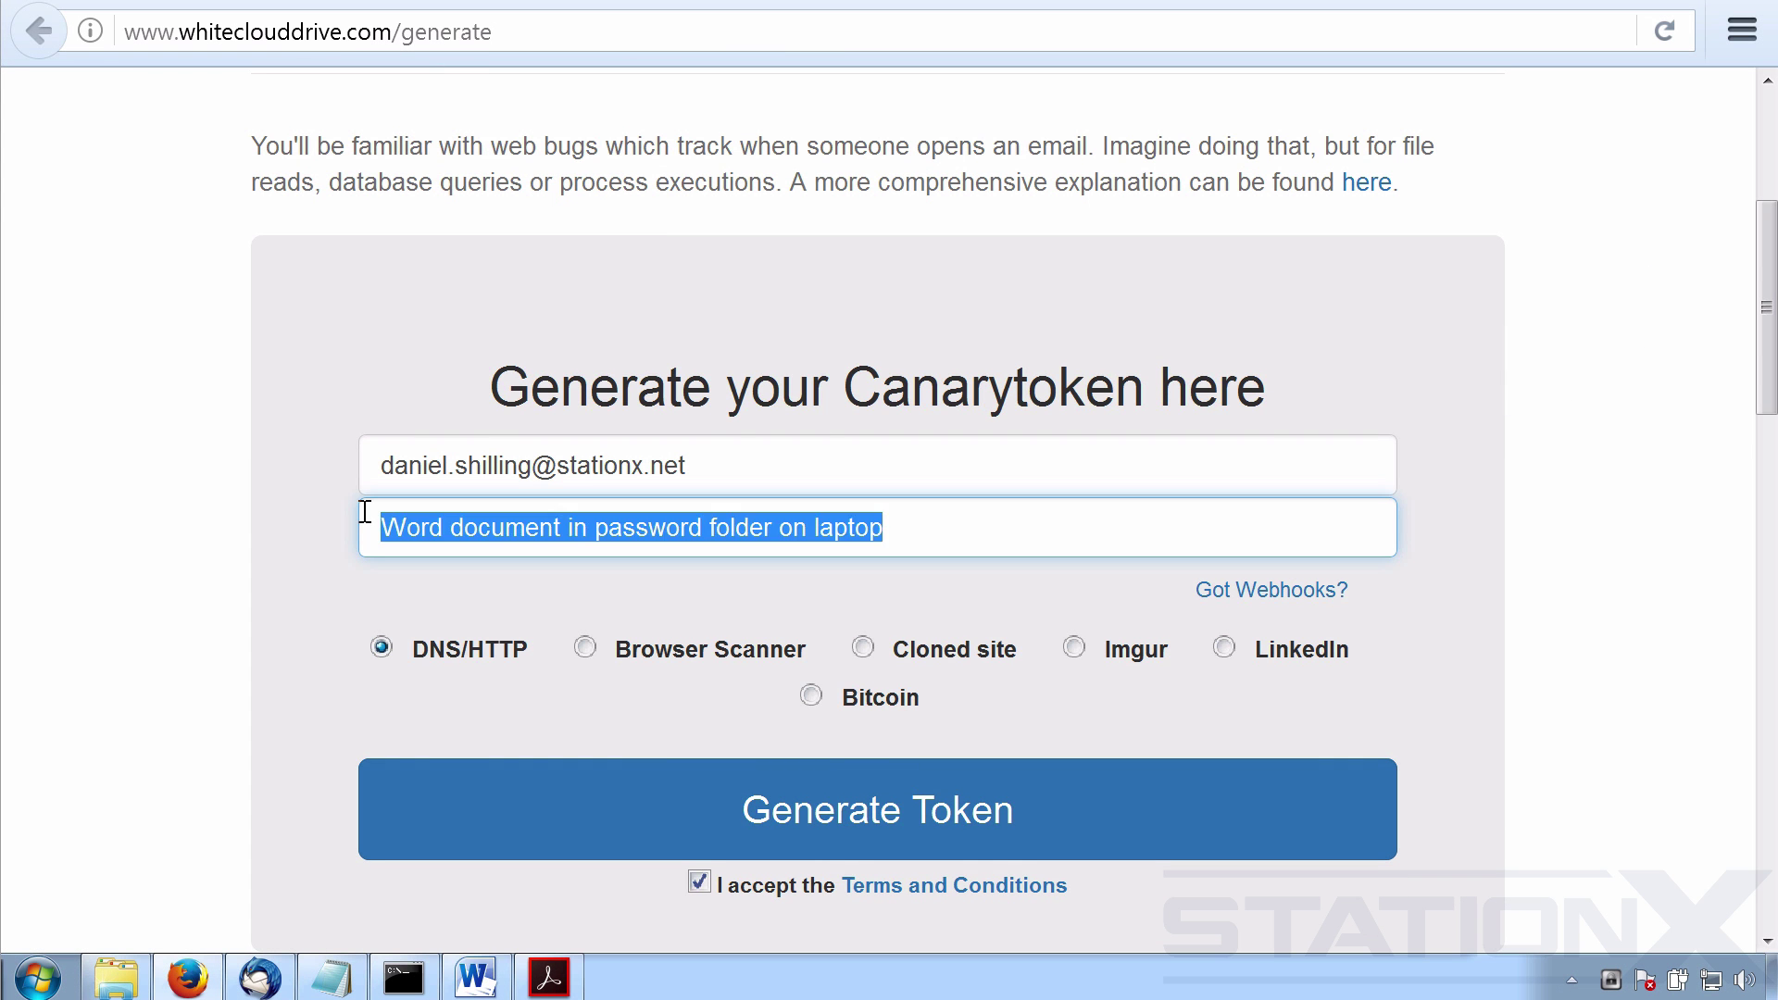
type("Fake email of passwords number 1")
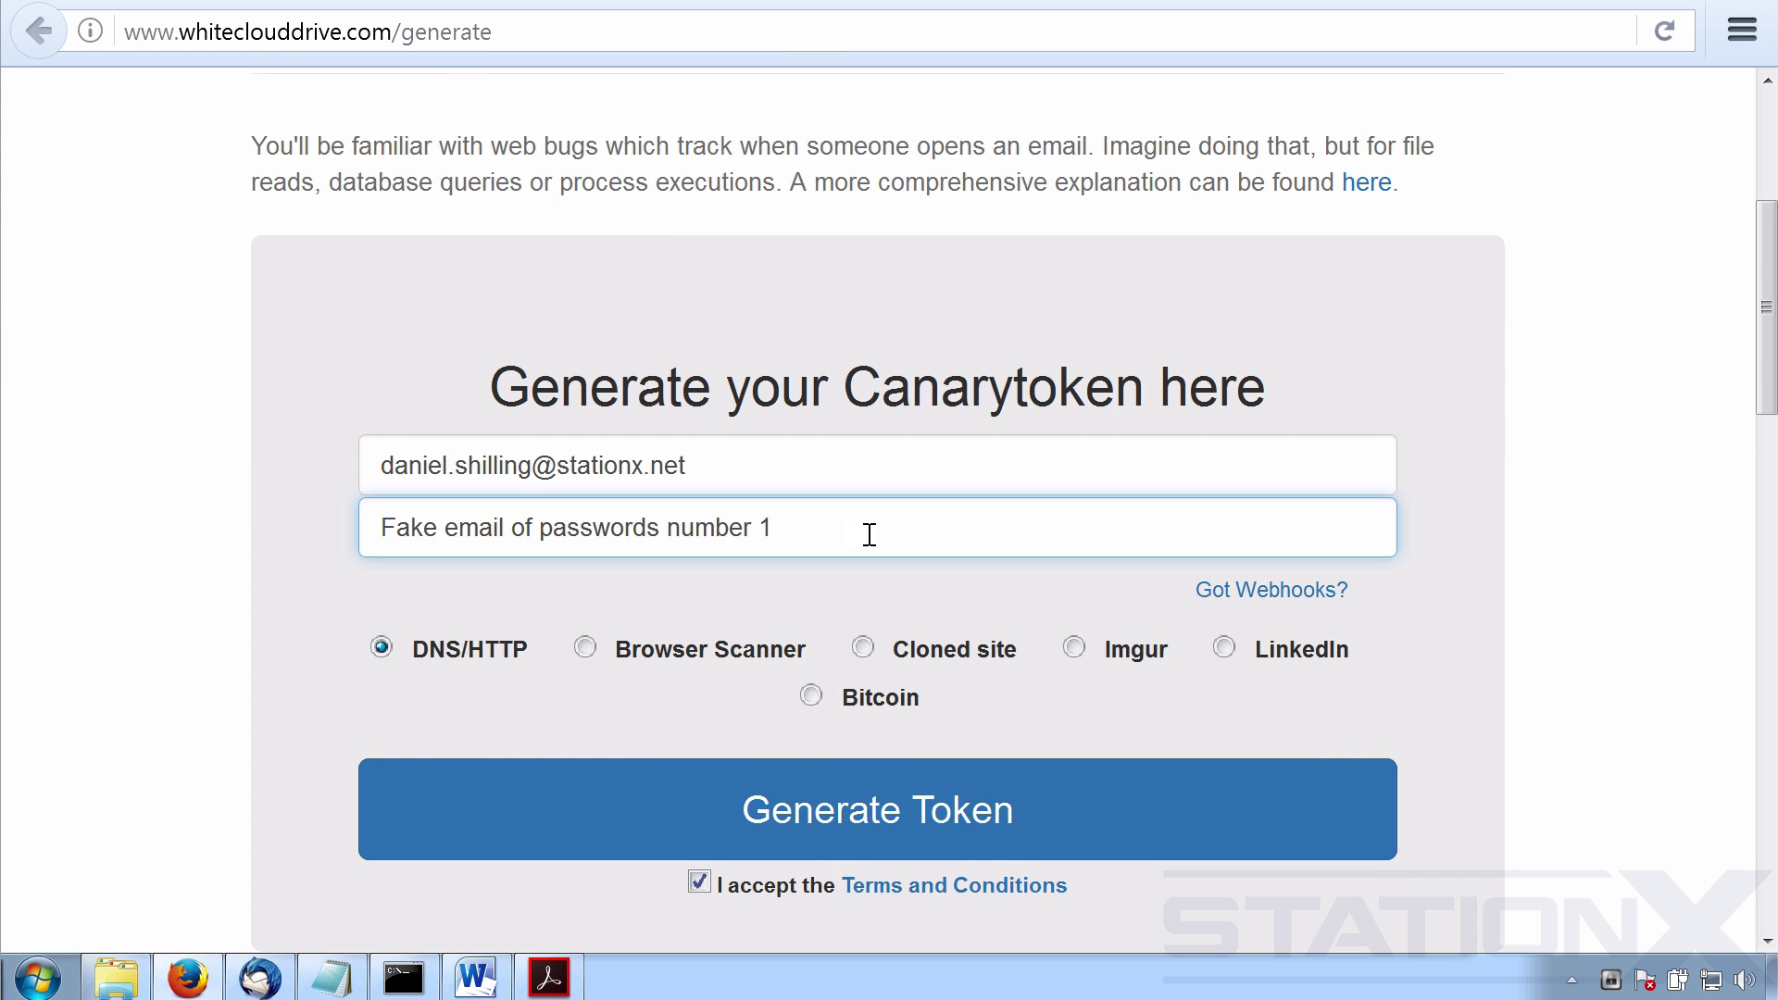
key("Return")
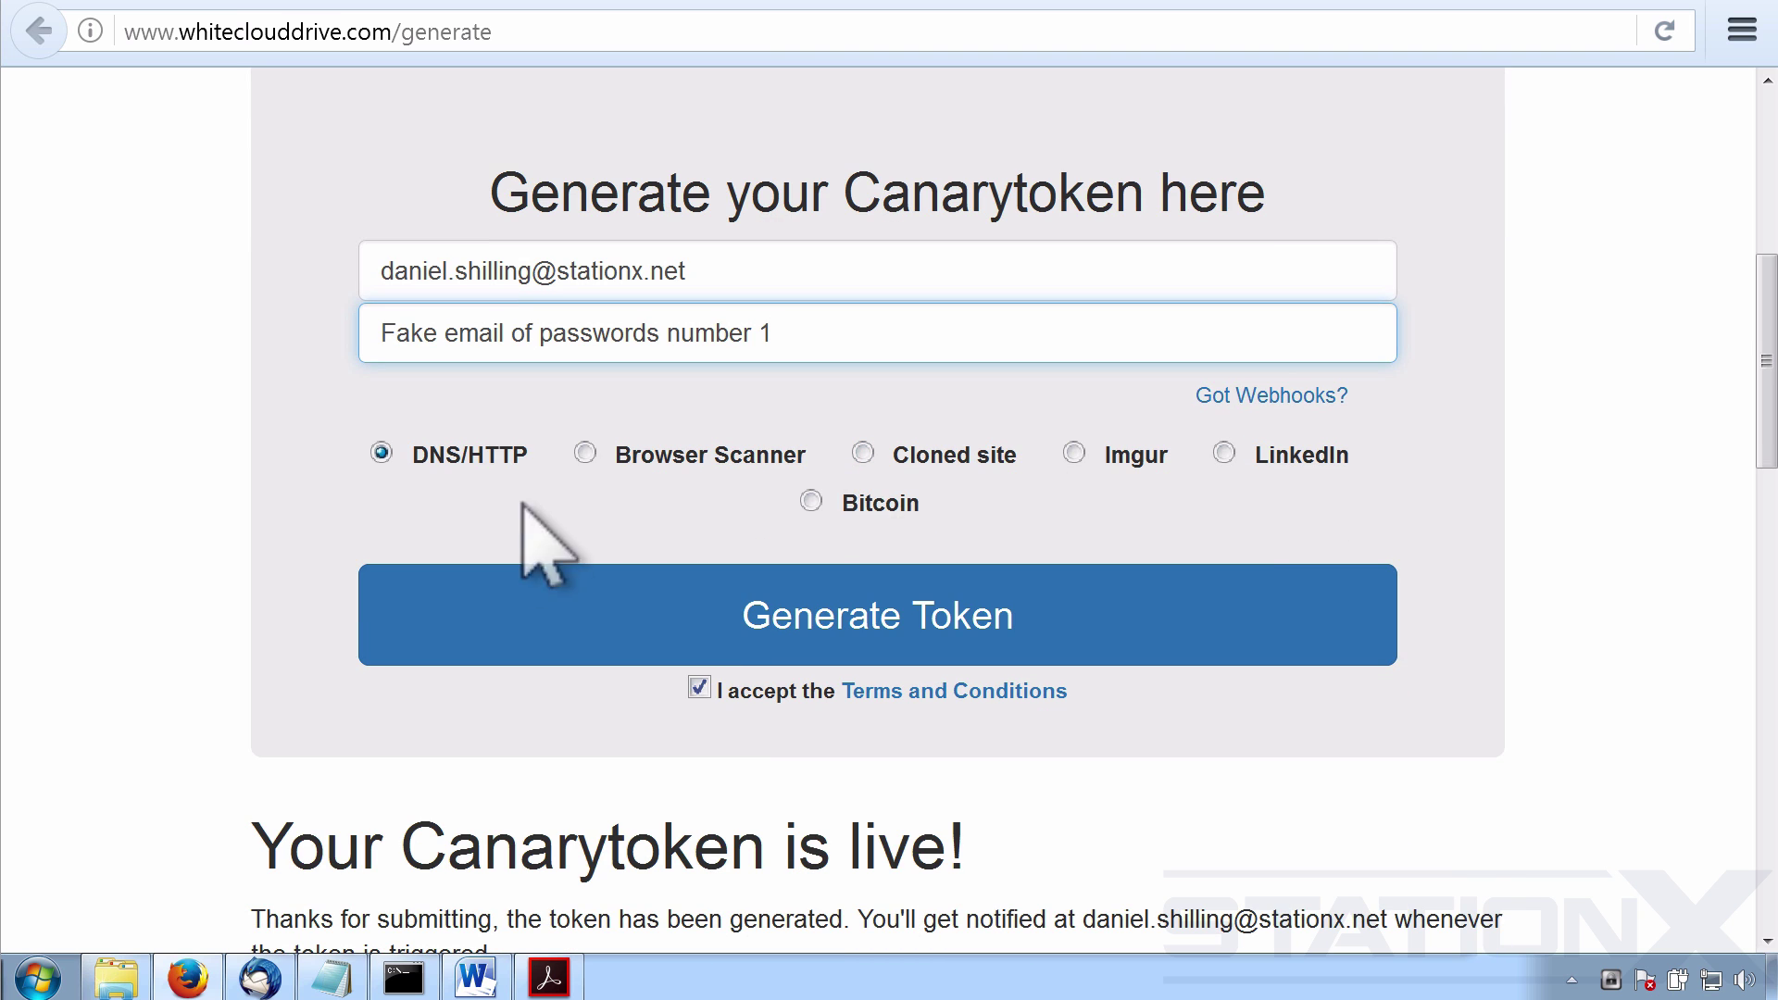
left_click(585, 453)
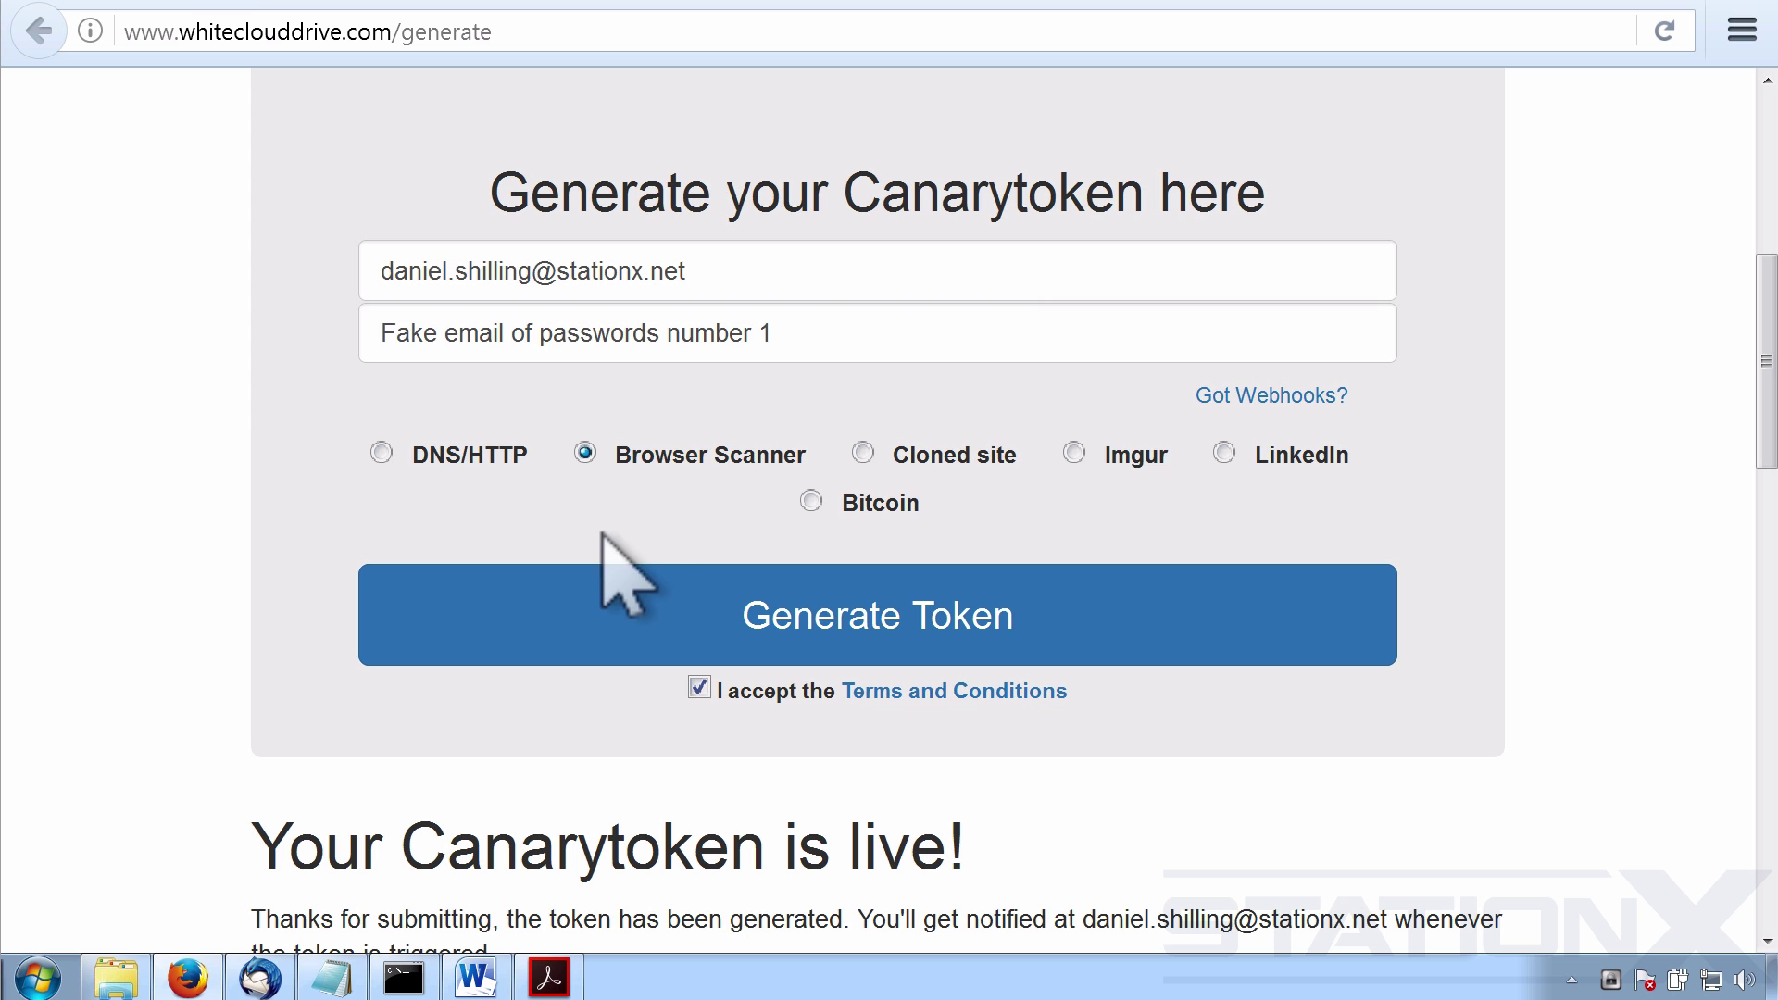
scroll(1575, 492, "down", 3)
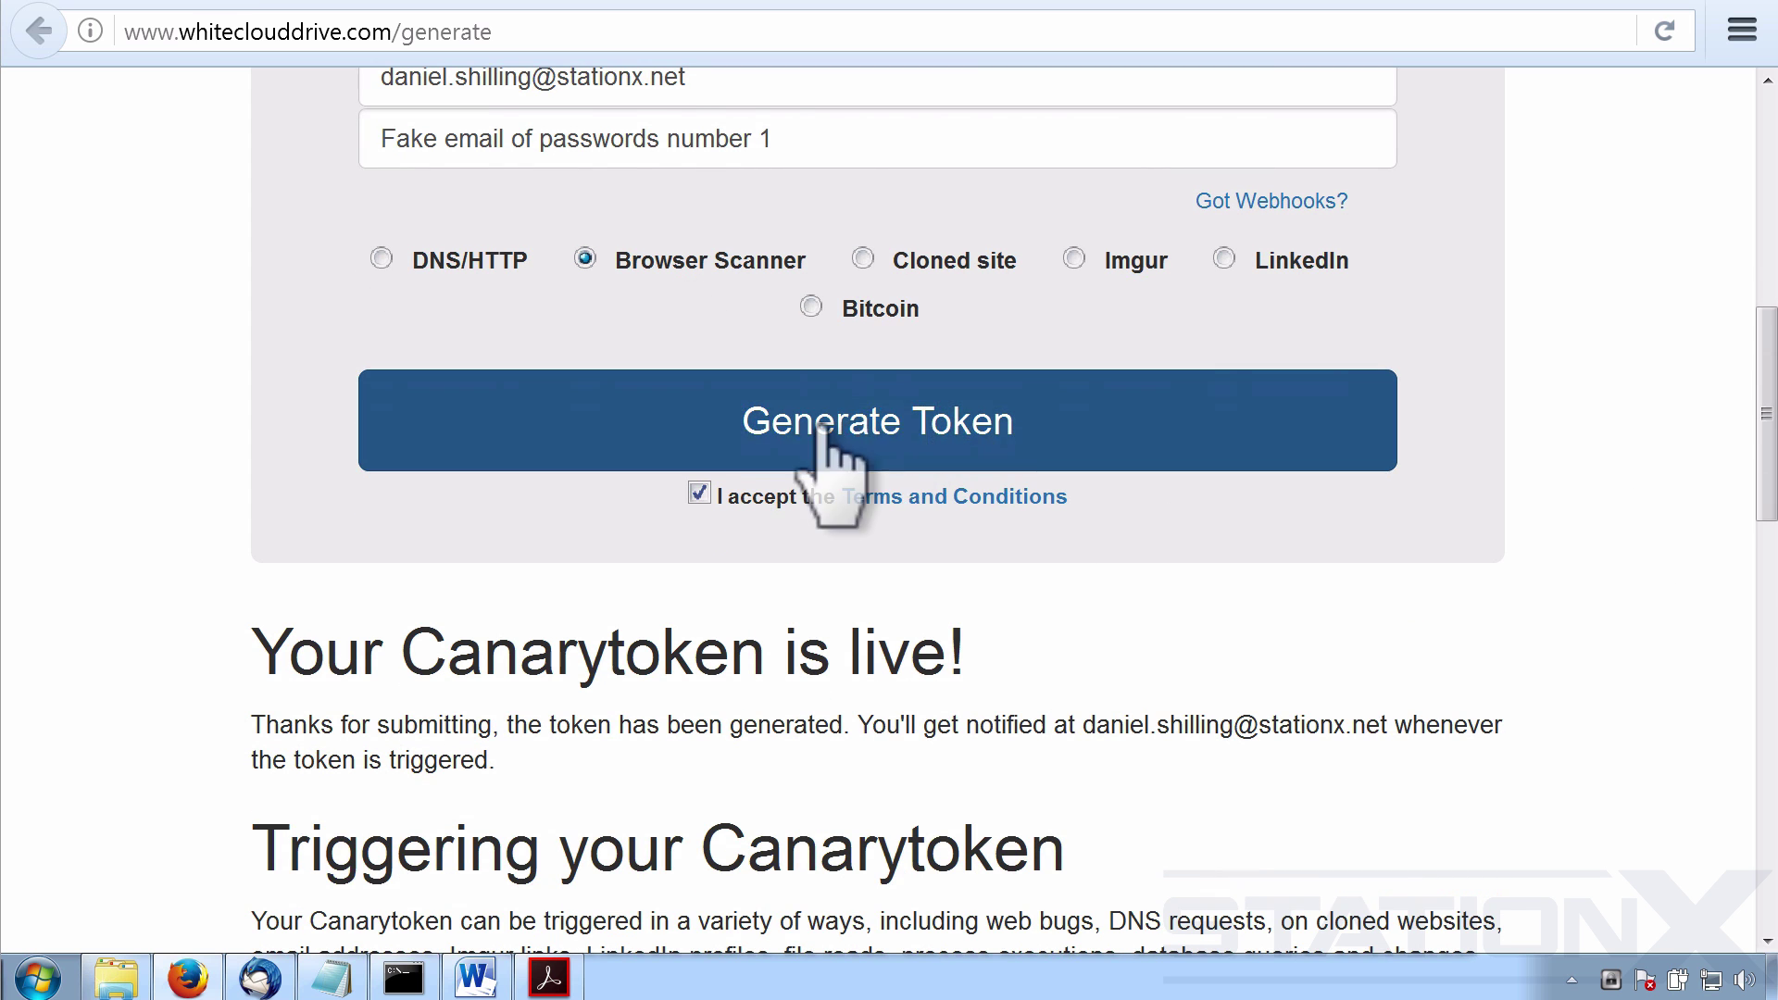
scroll(1532, 389, "down", 10)
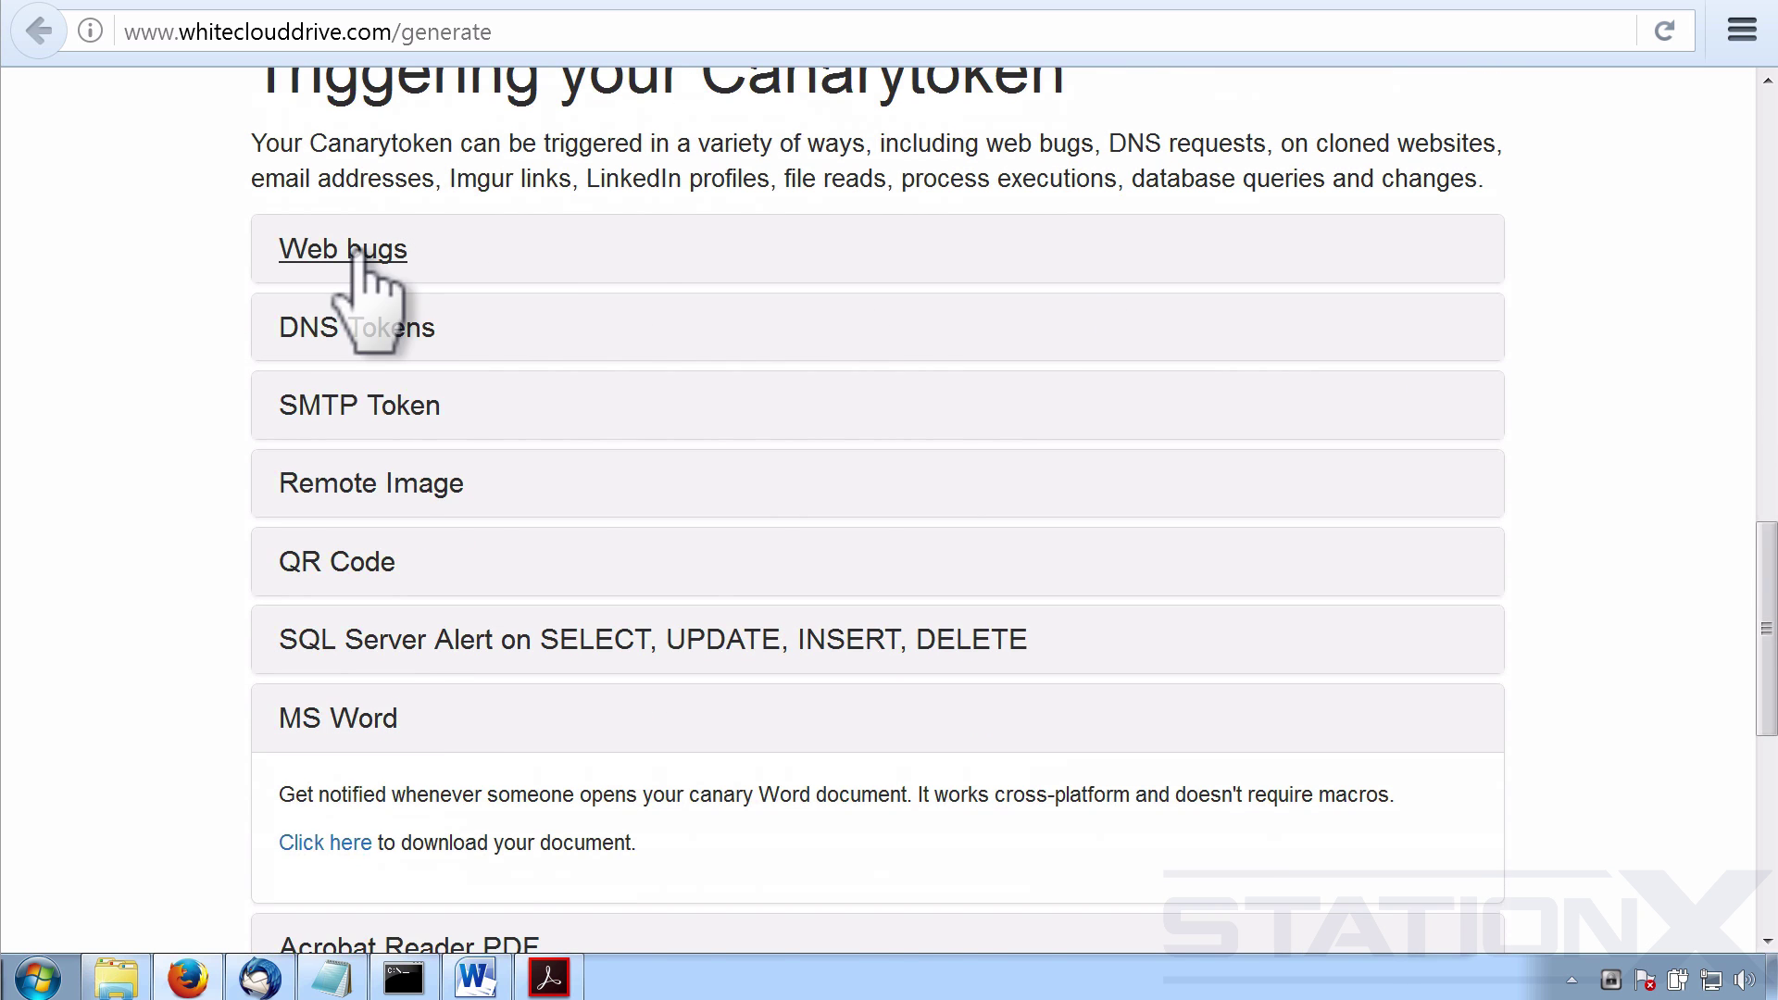
Expand Web bugs and select the token's unique URL to copy.
left_click(289, 252)
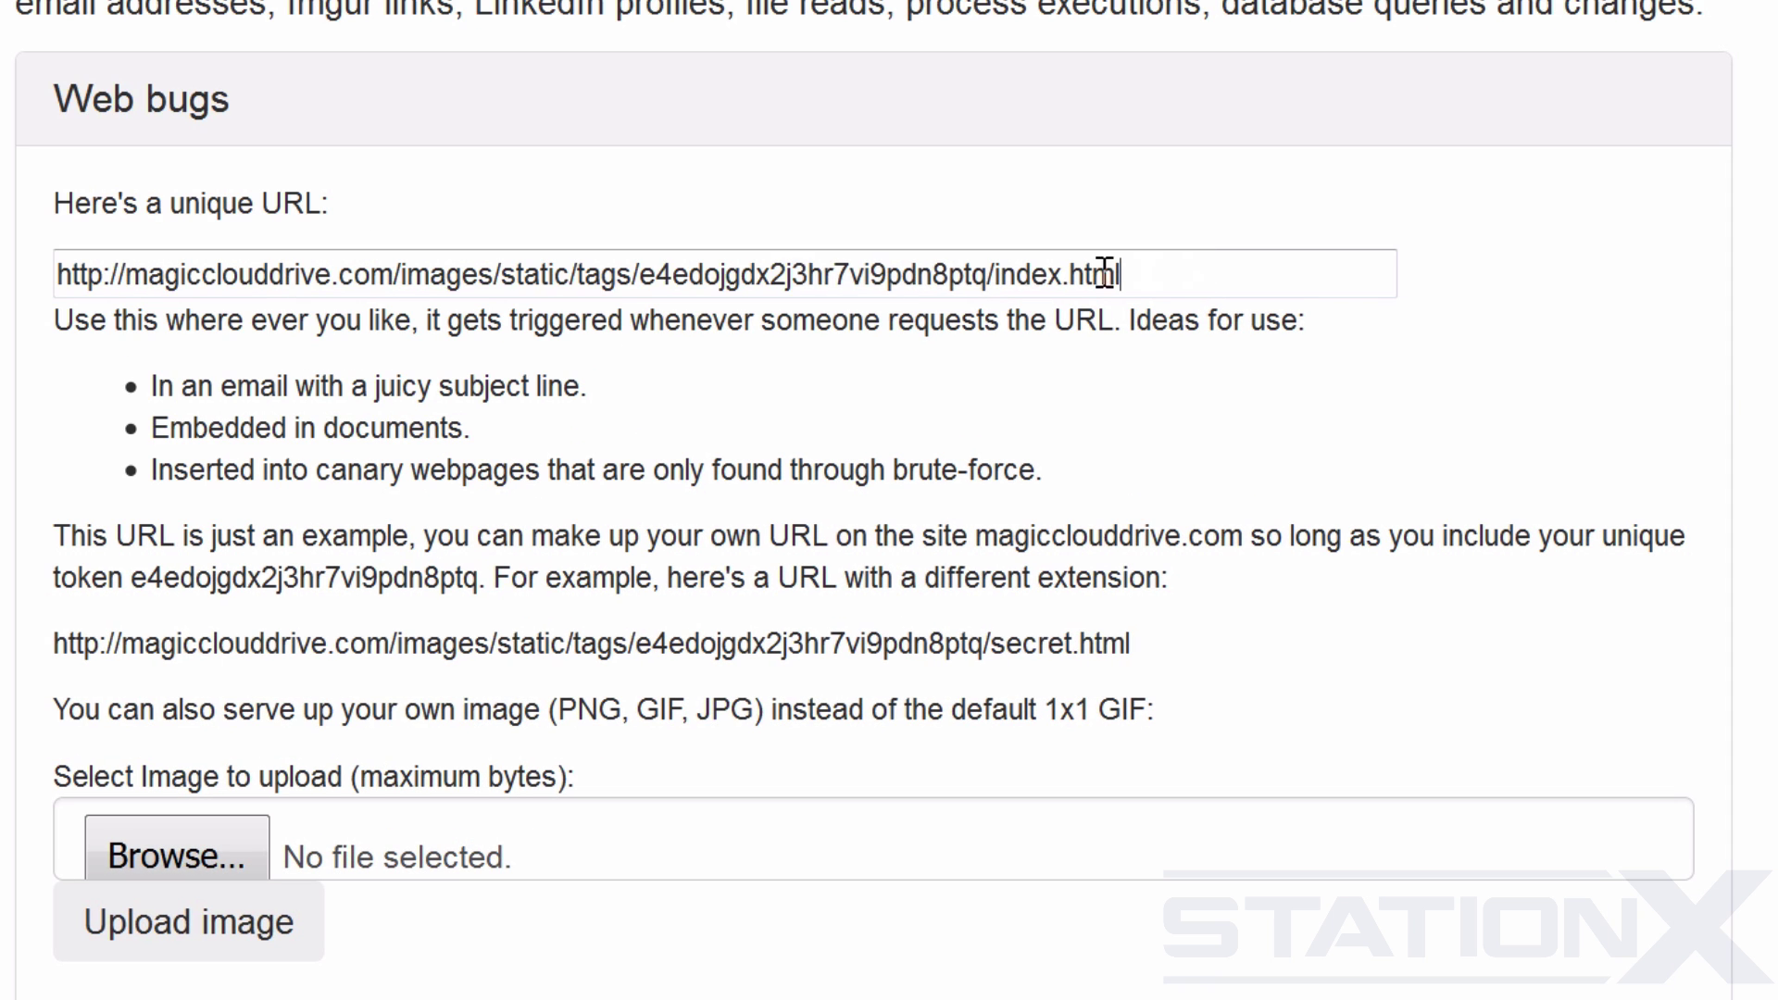
left_click_drag(1104, 274, 56, 274)
key("ctrl+c")
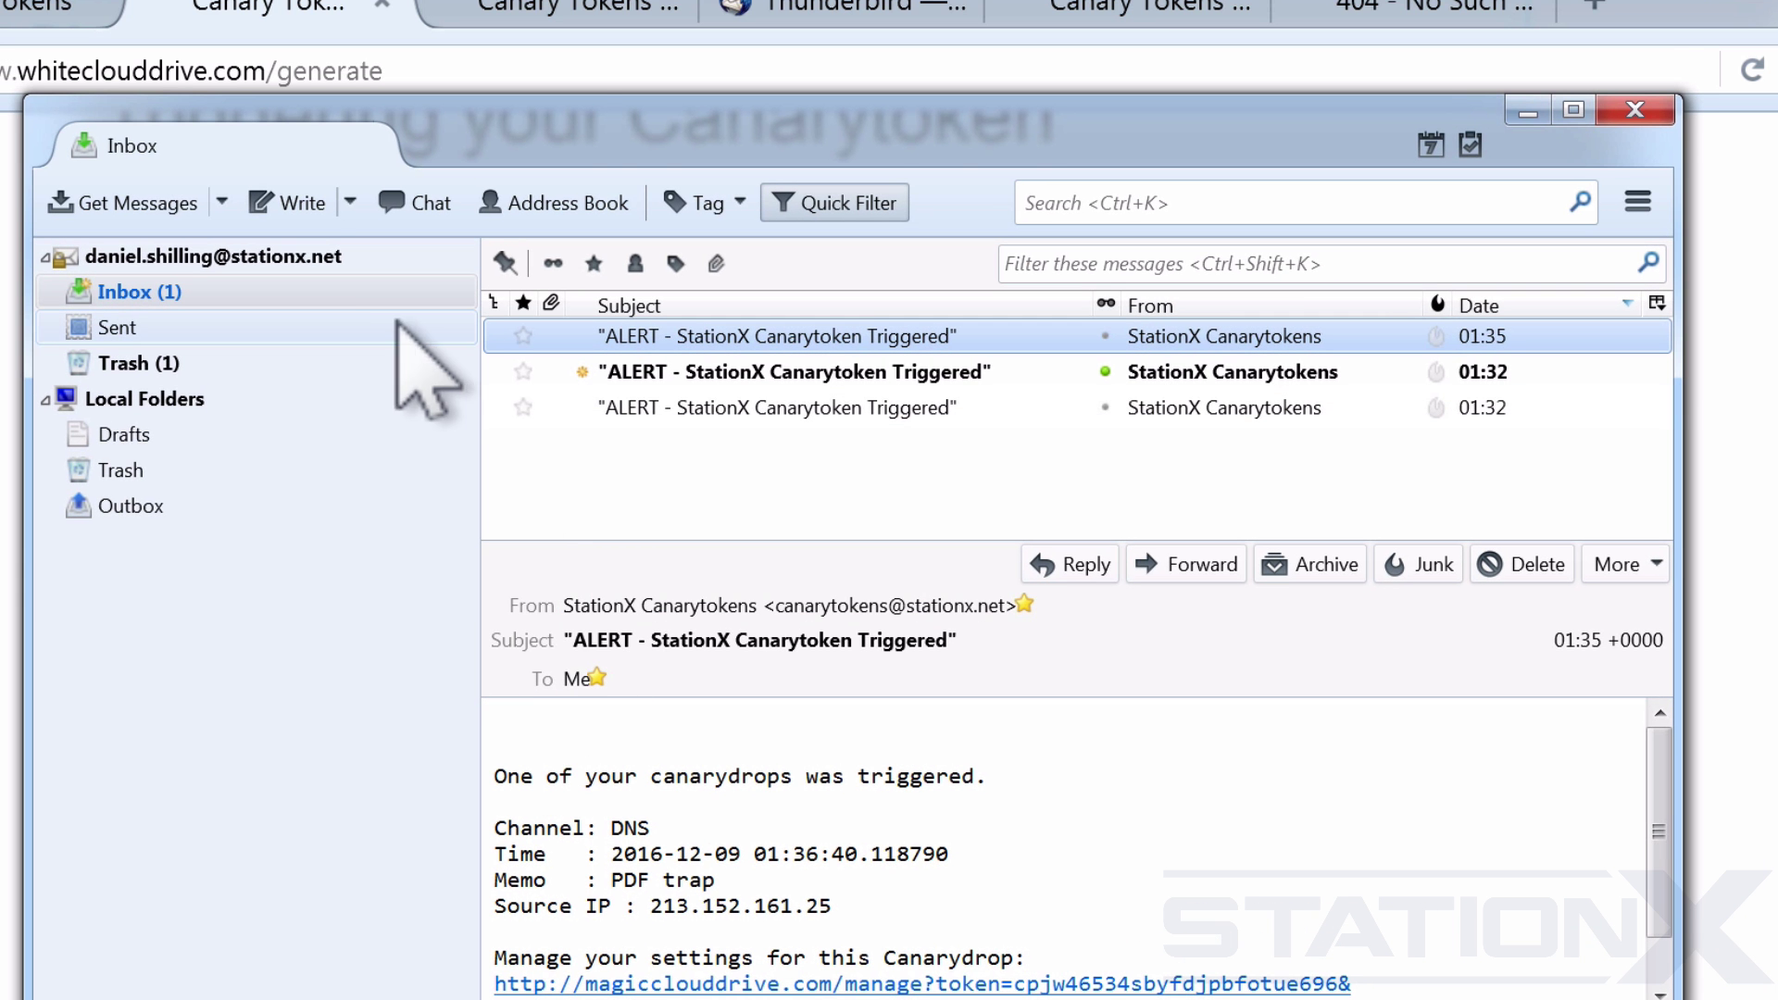
Compose a new Thunderbird email with the web-bug URL pasted in the body, addressed to yourself.
left_click(287, 203)
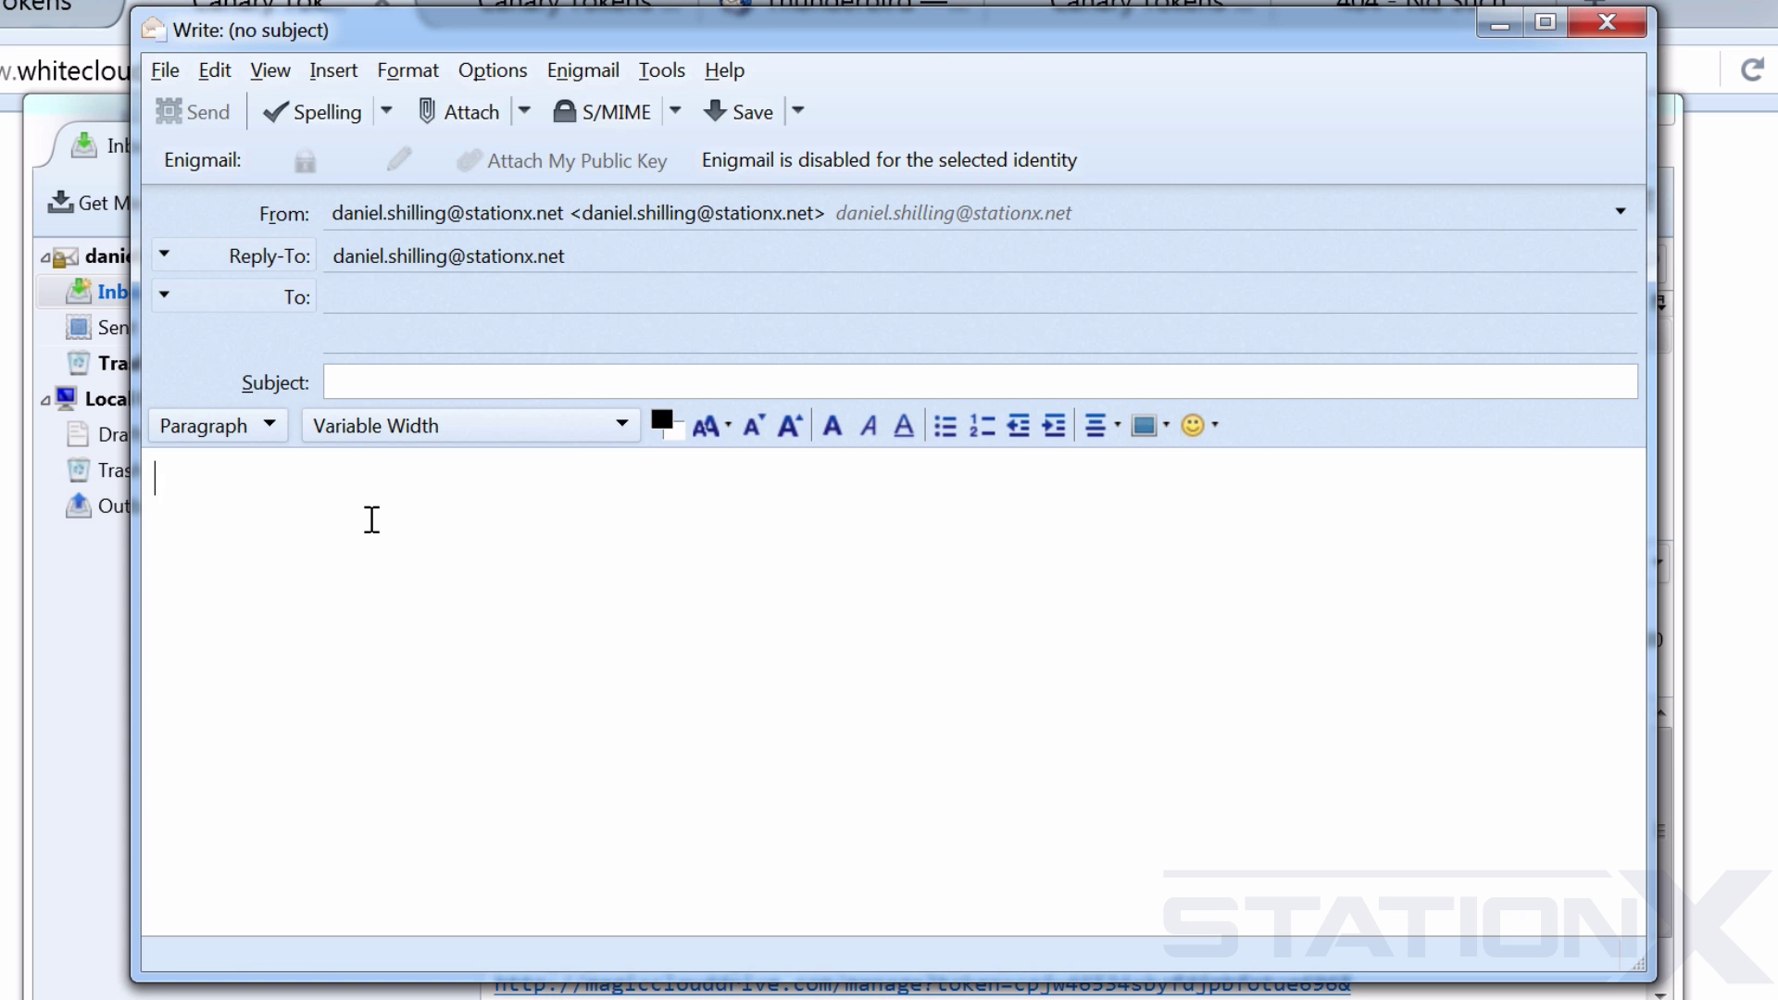
key("ctrl+v")
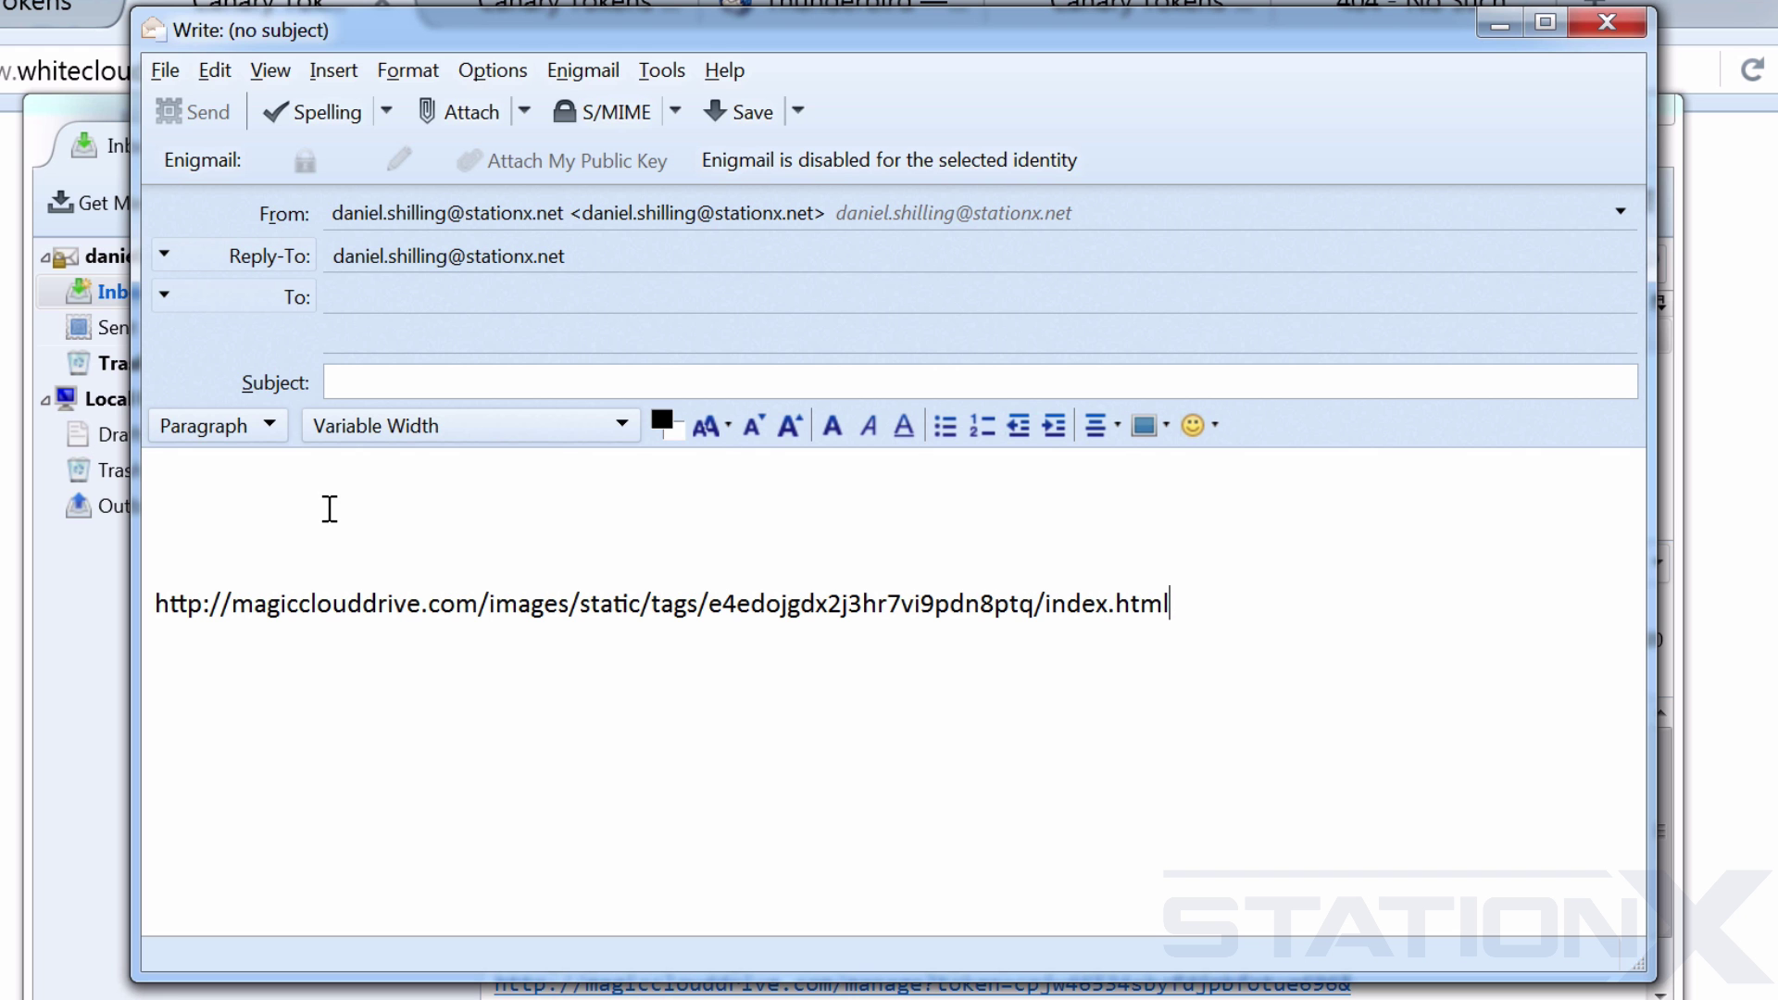
left_click(389, 294)
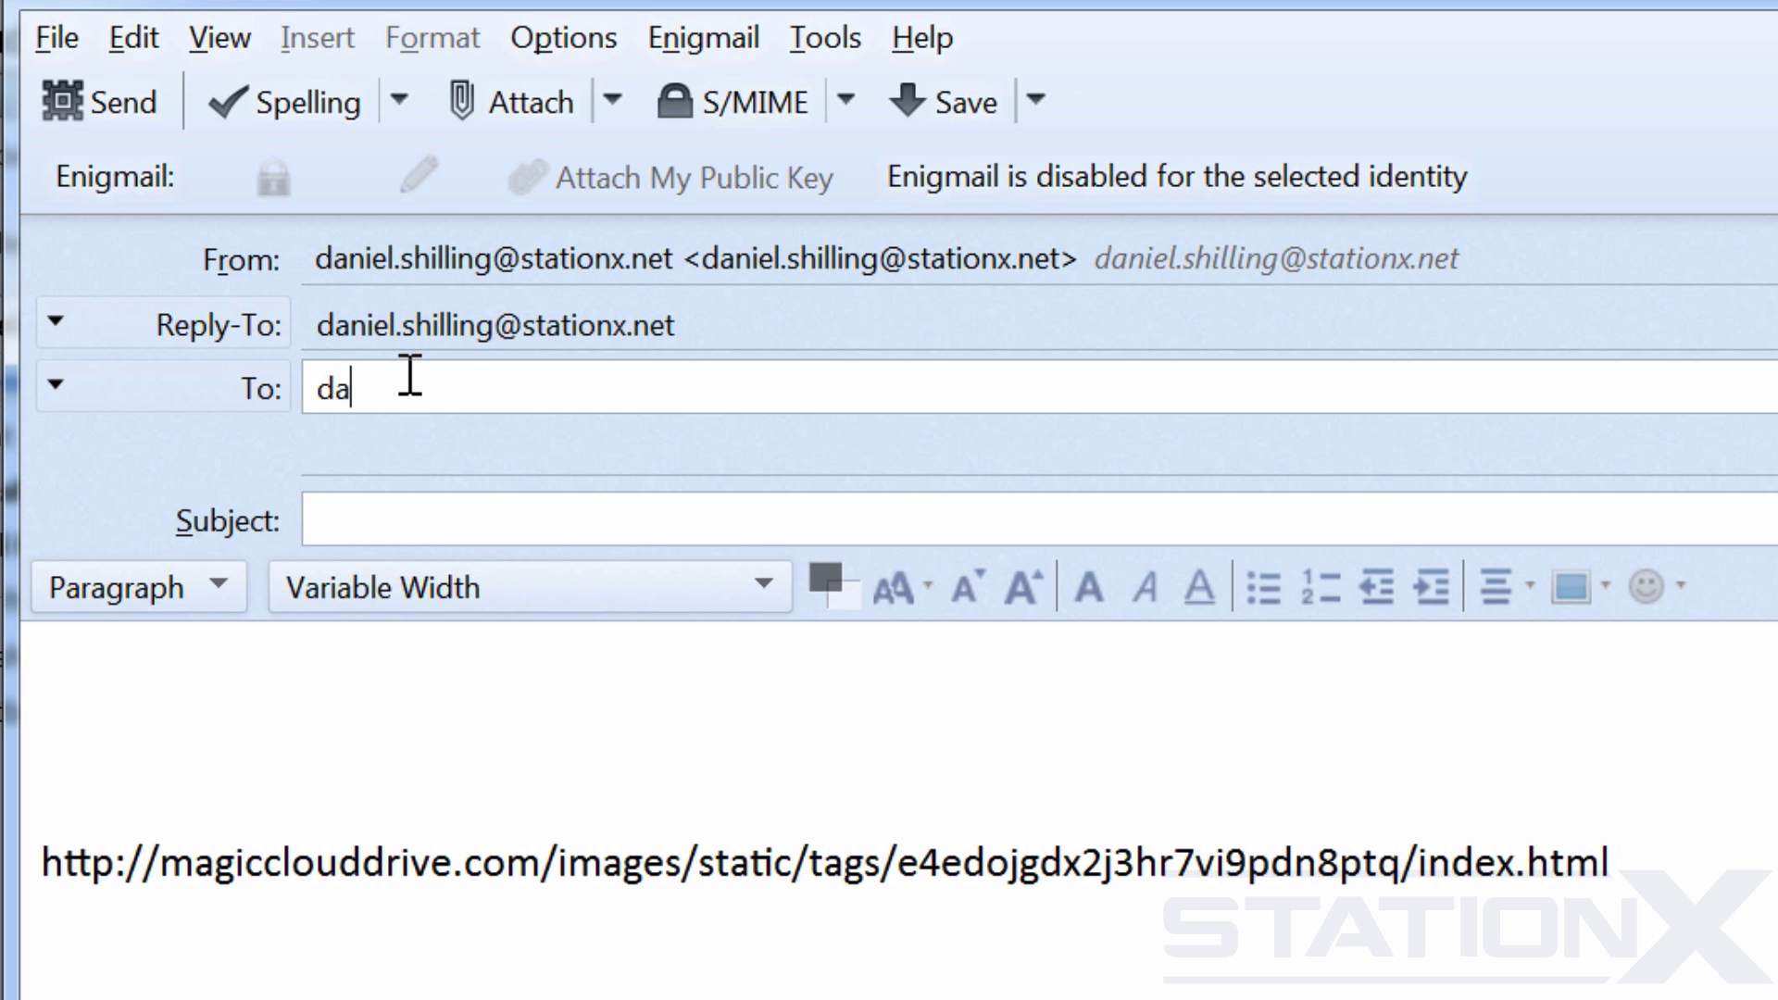
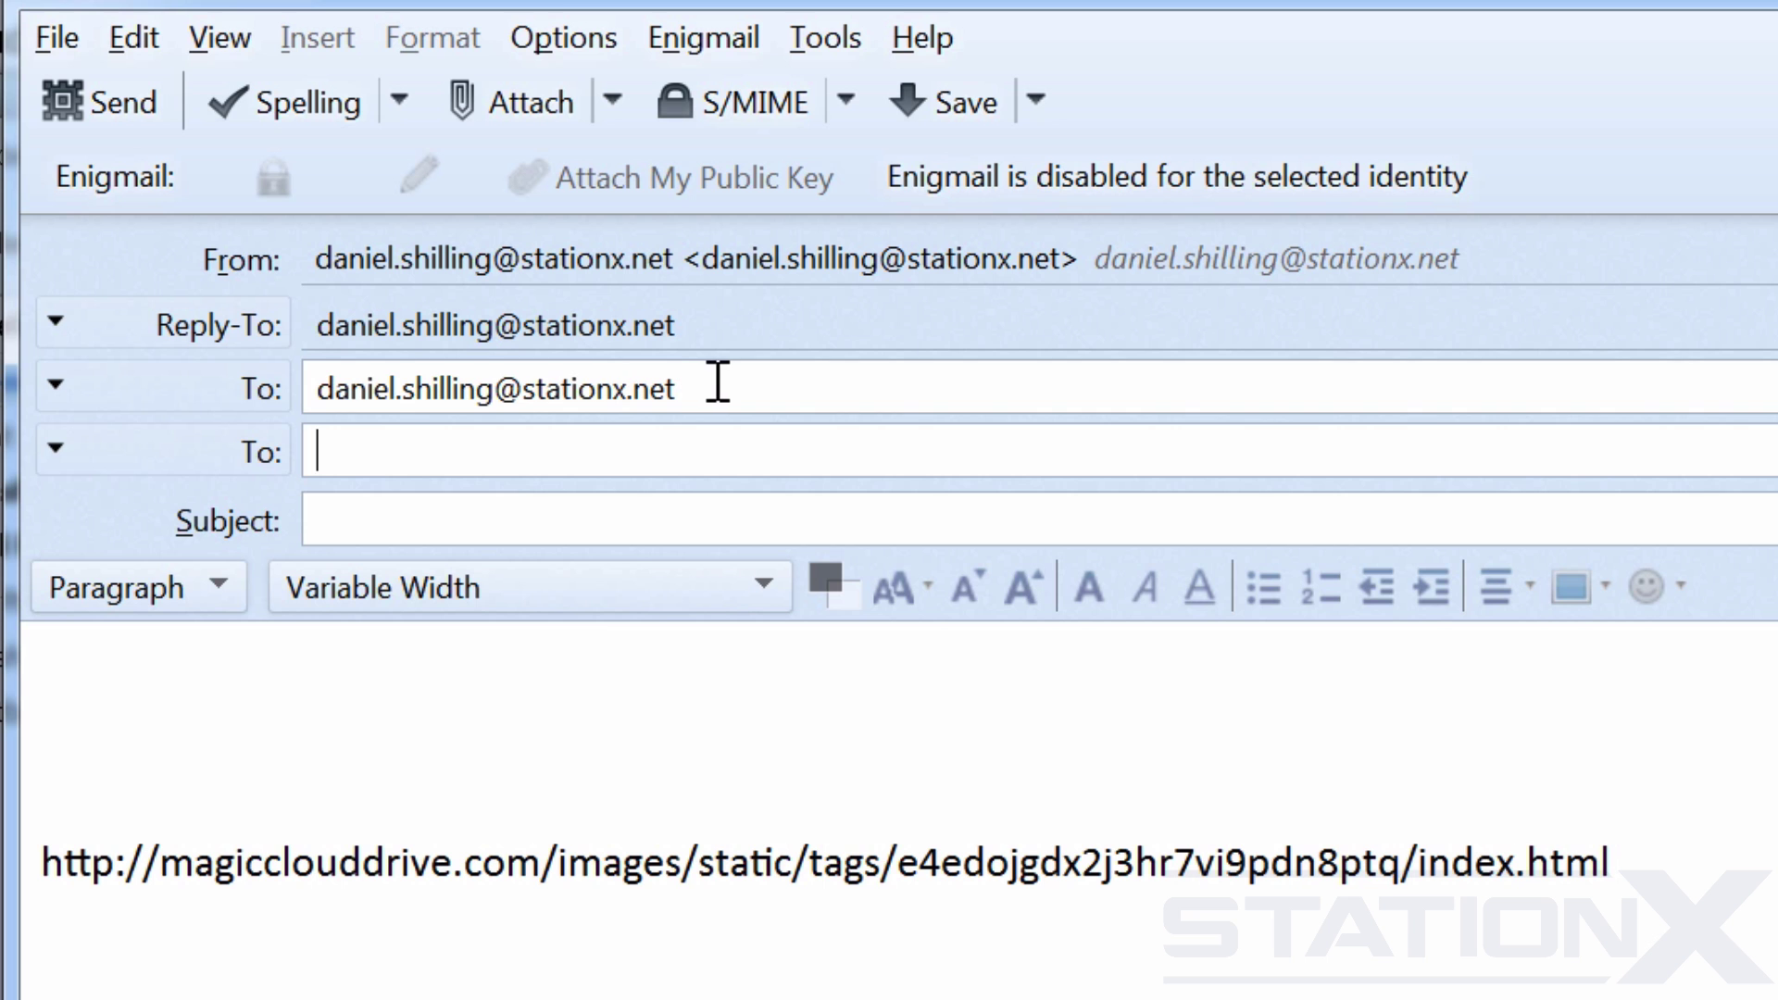
Enter 'passwords and bitcoin' as the subject of the email to yourself.
left_click(436, 504)
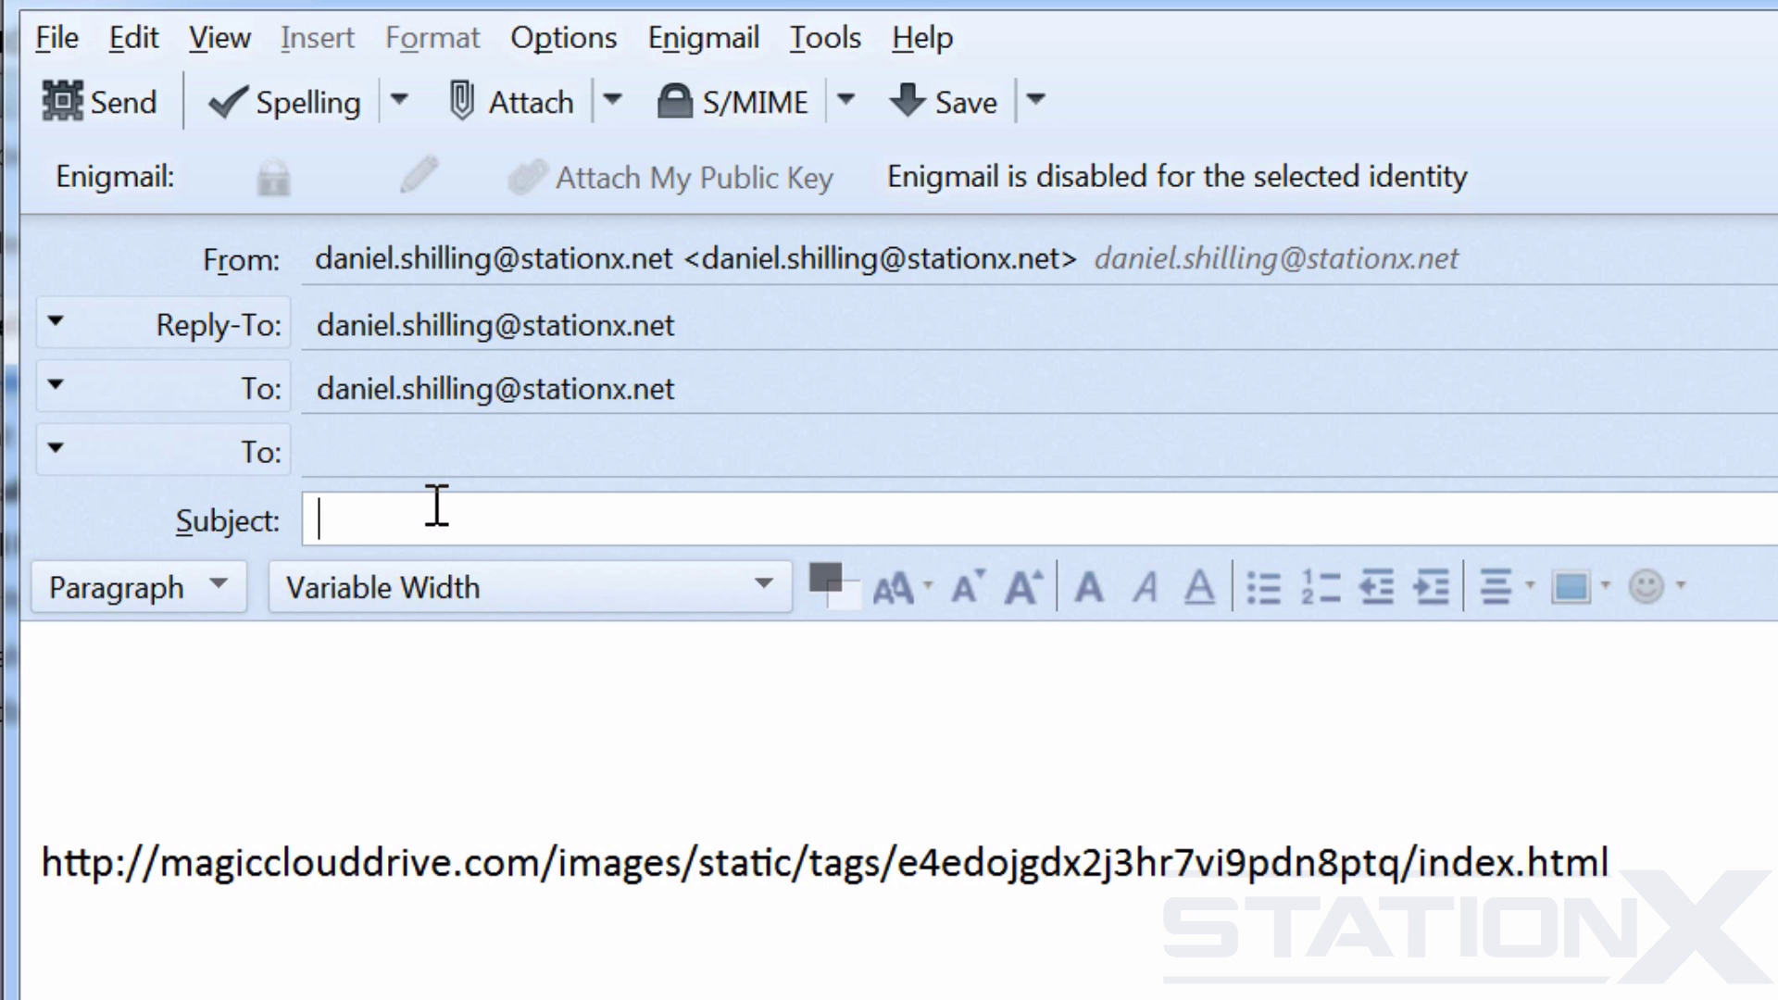
type("passwords and bit")
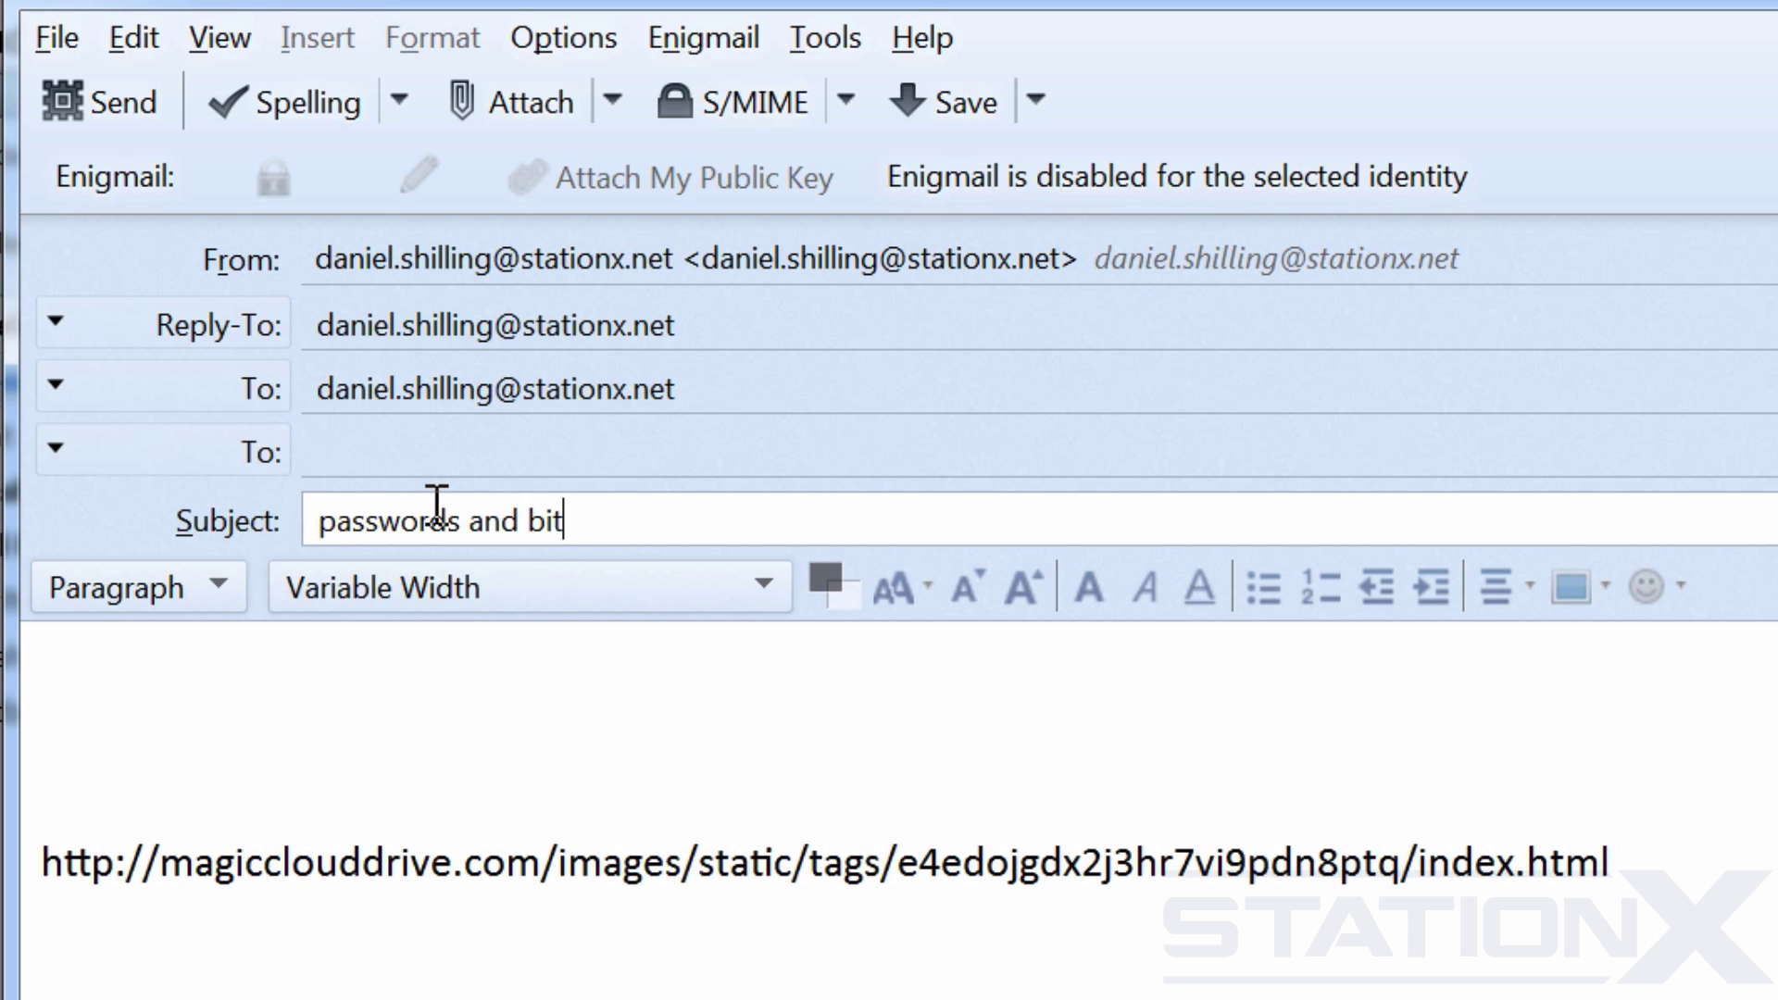
type("coin")
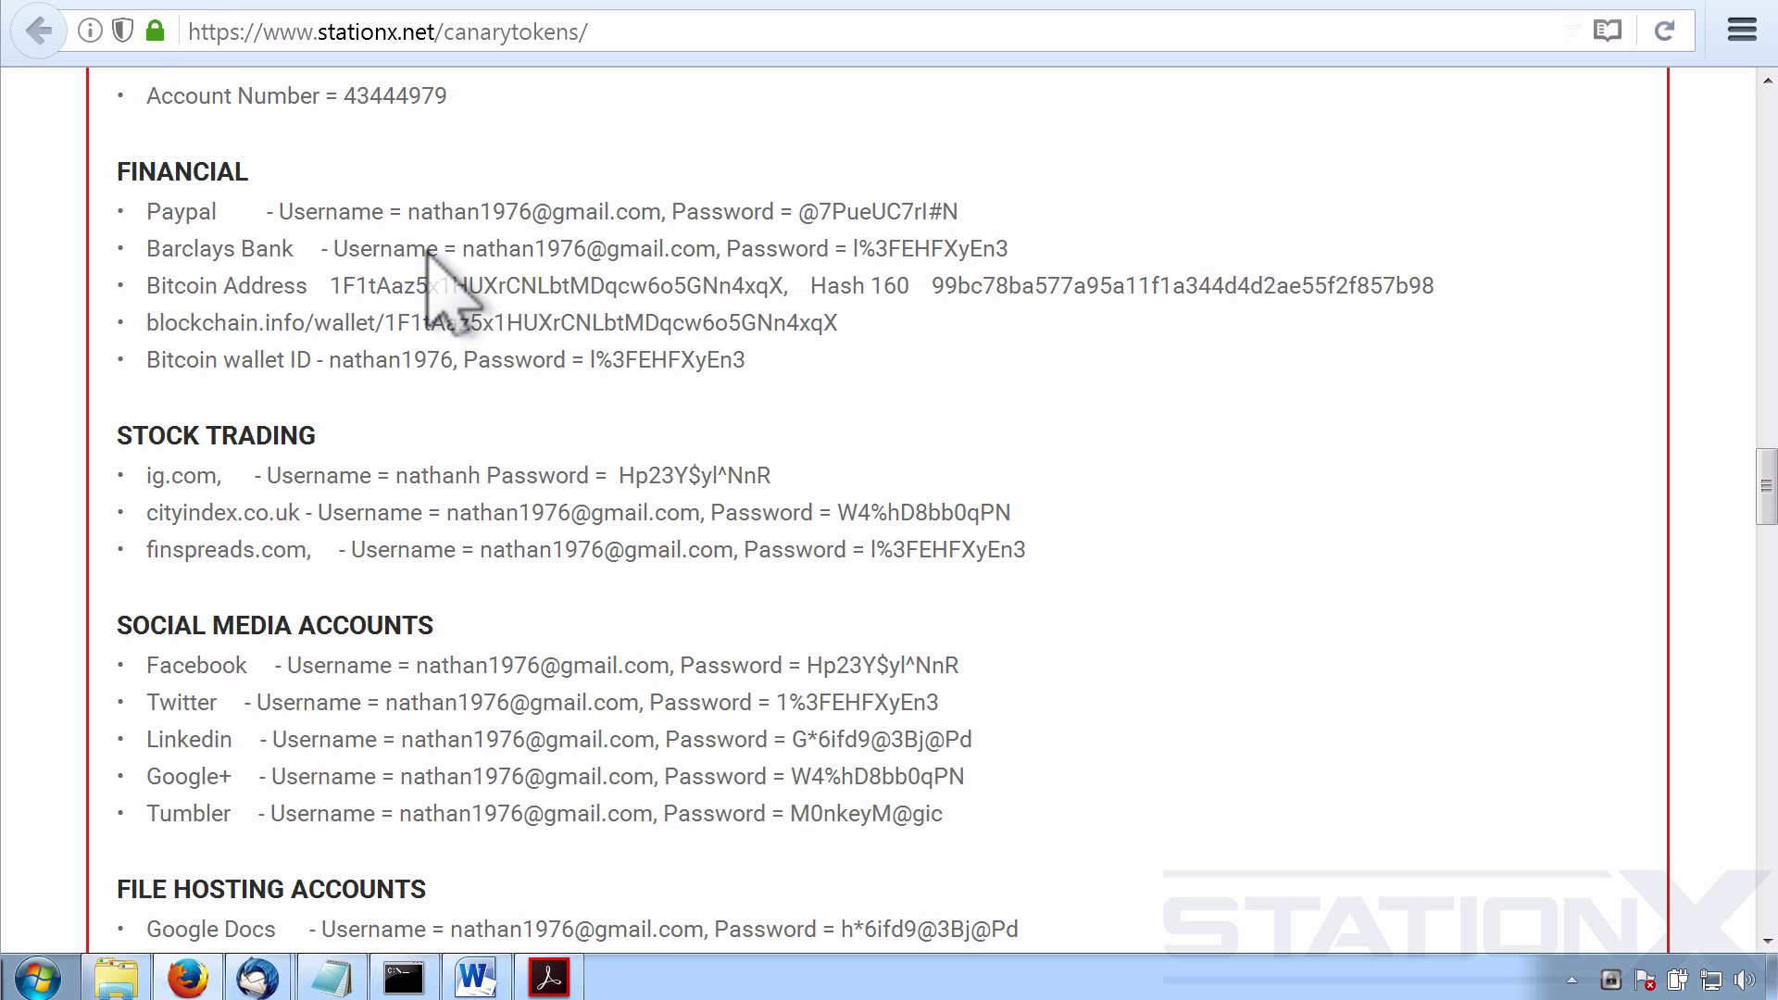
Select the fake list from MultiBit HD up to MY PASSWORDS AND STUFF on the canarytokens page.
scroll(587, 453, "down", 12)
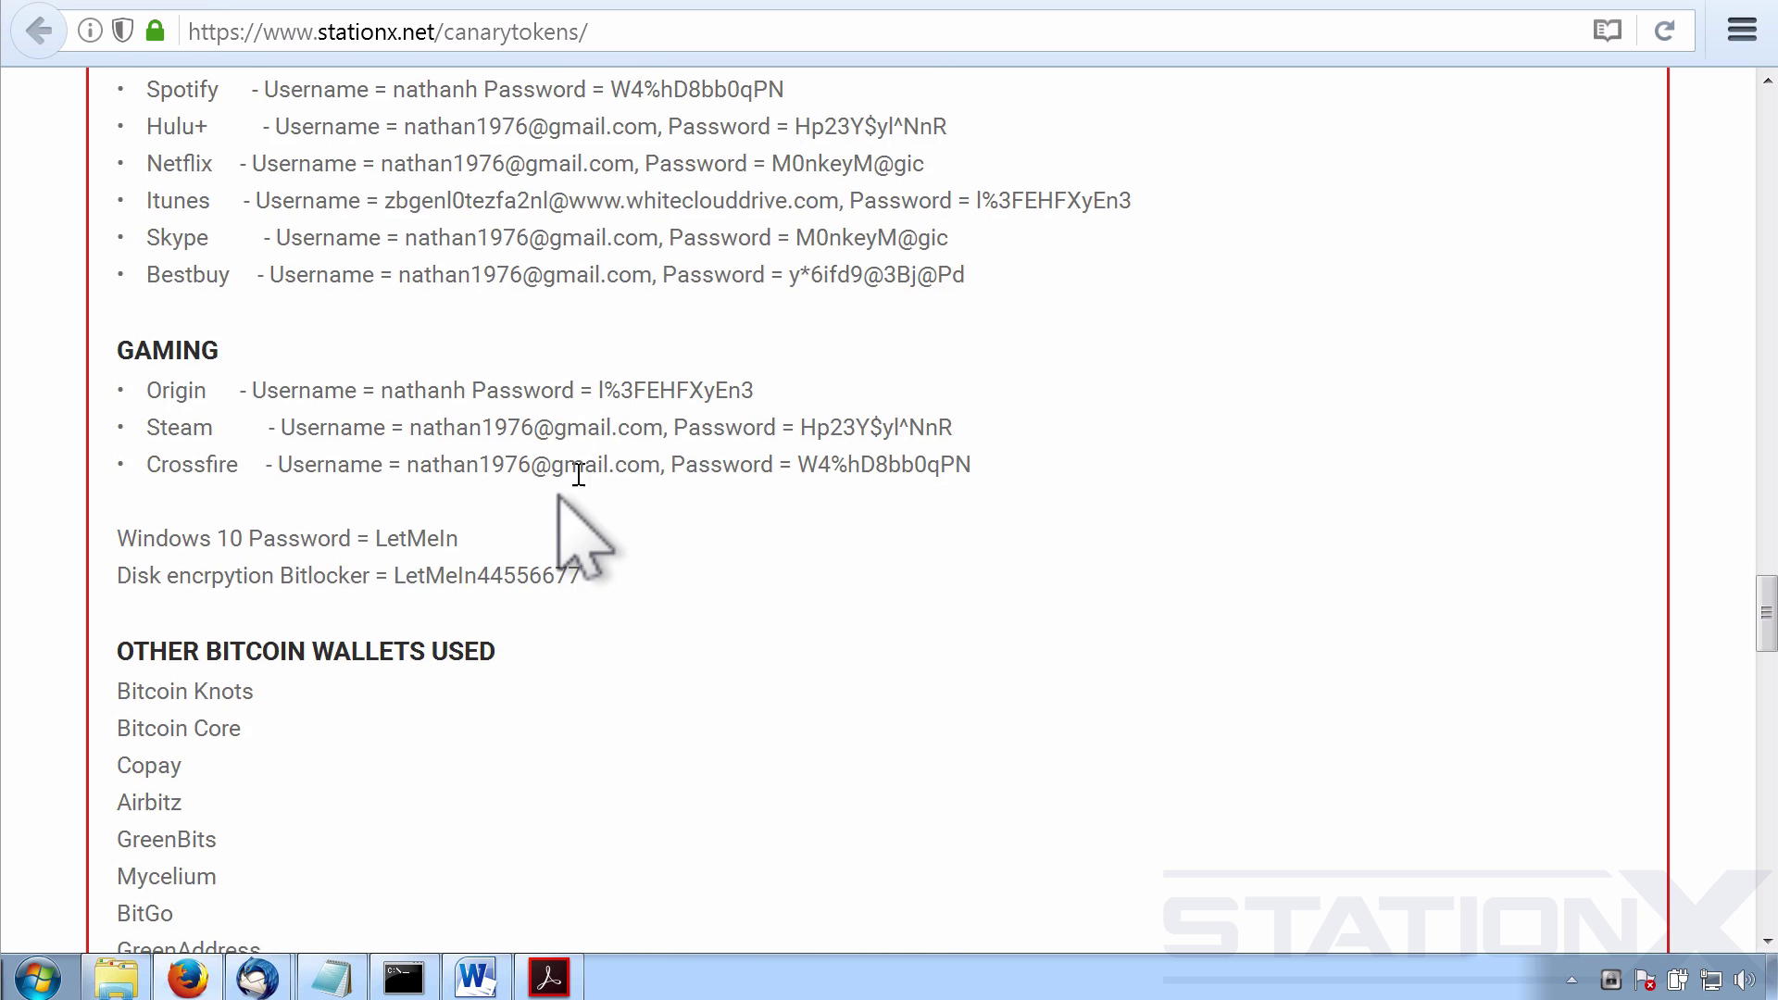
scroll(559, 495, "down", 6)
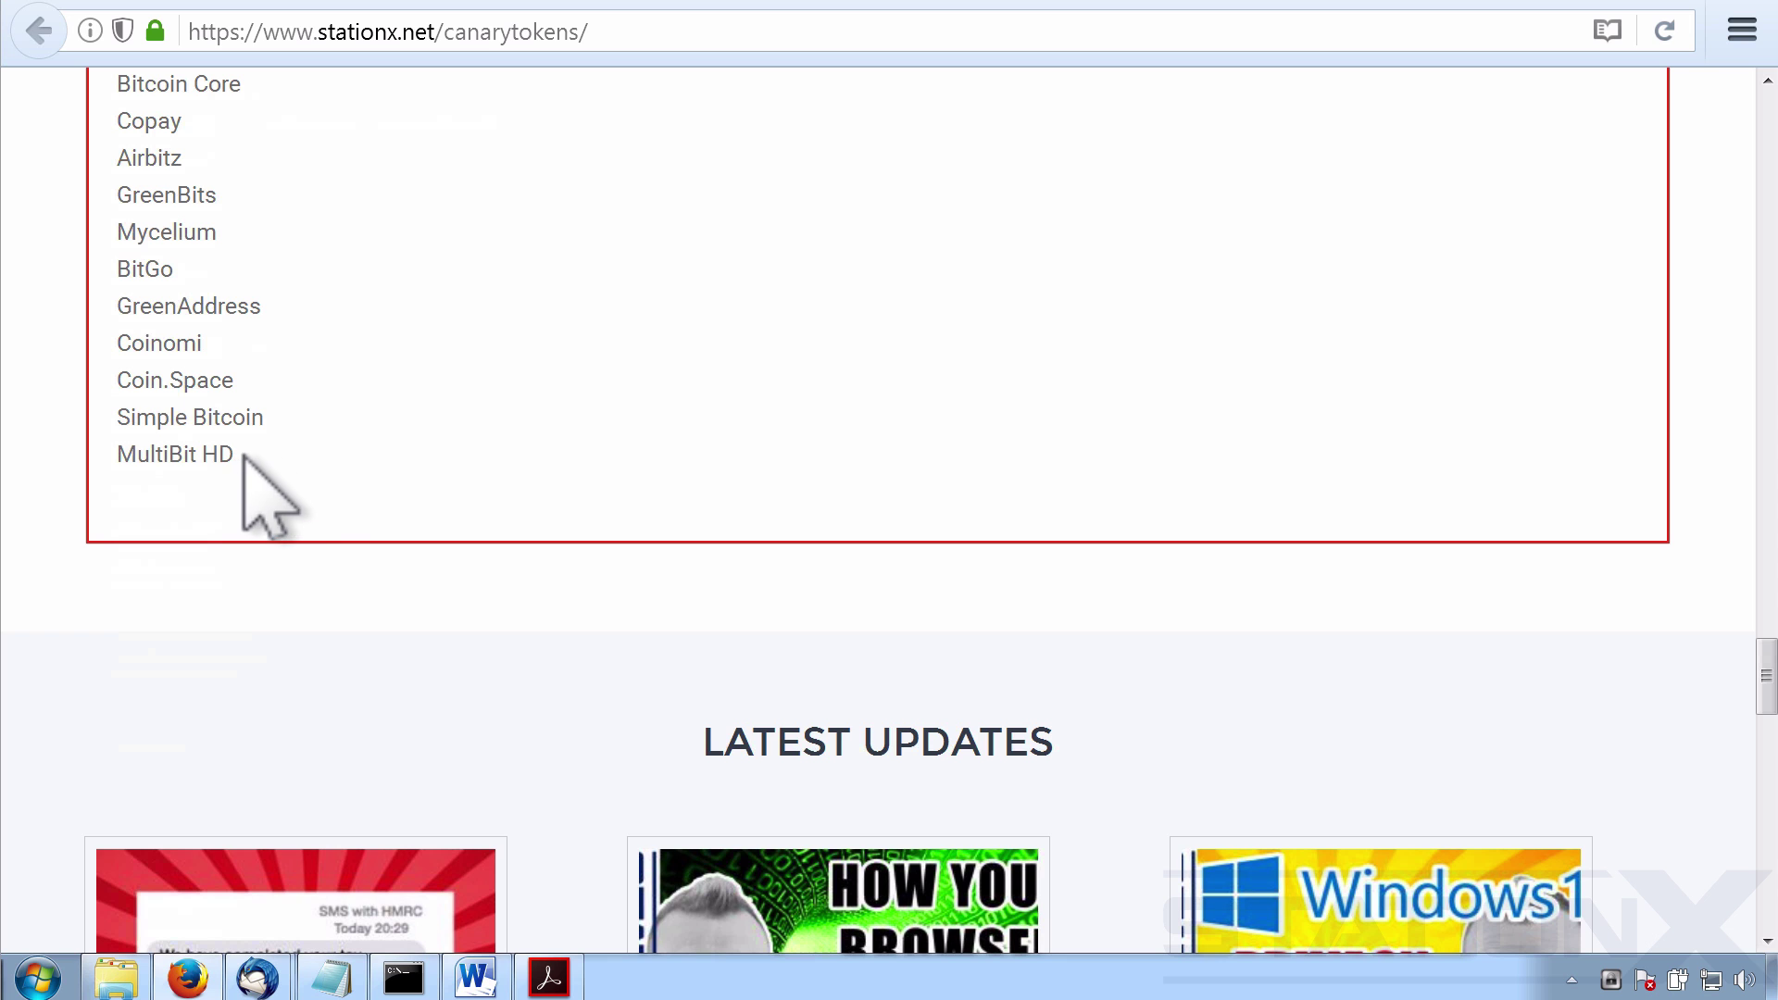
left_click_drag(243, 456, 120, 269)
Paste the fake passwords and wallet list below the tracking link, then select the link text.
key("alt+Tab")
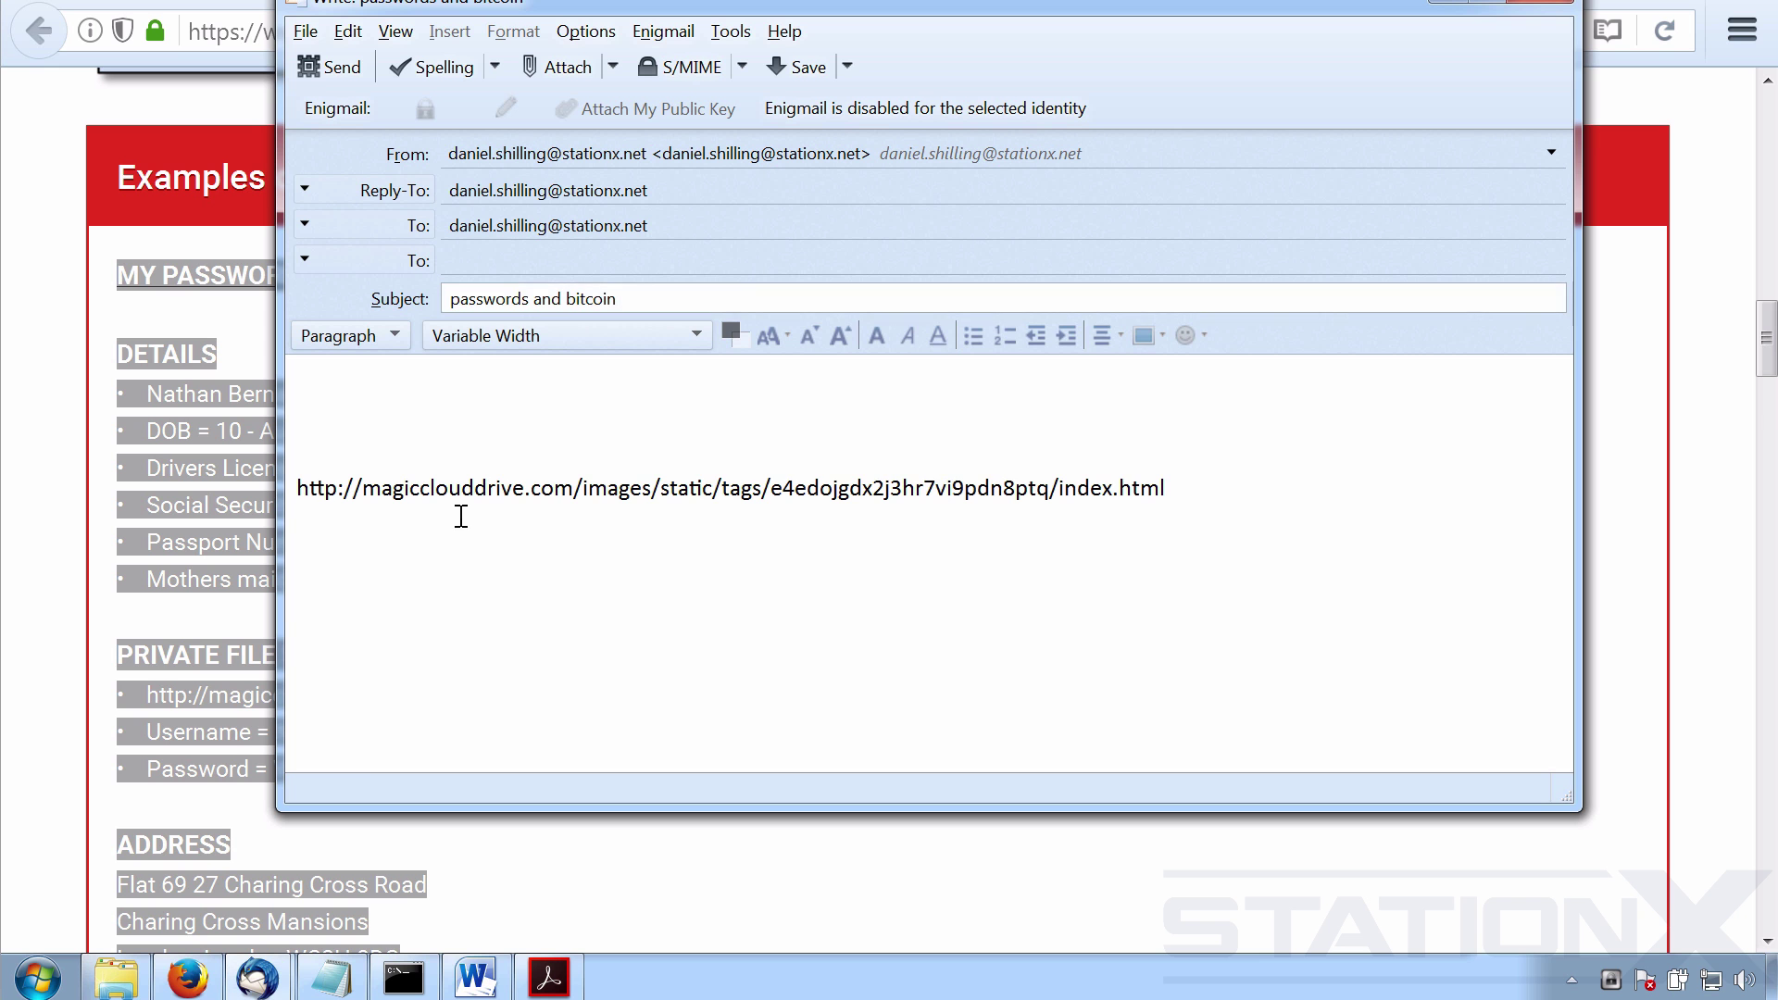
left_click(1210, 496)
key("ctrl+v")
left_click(1557, 749)
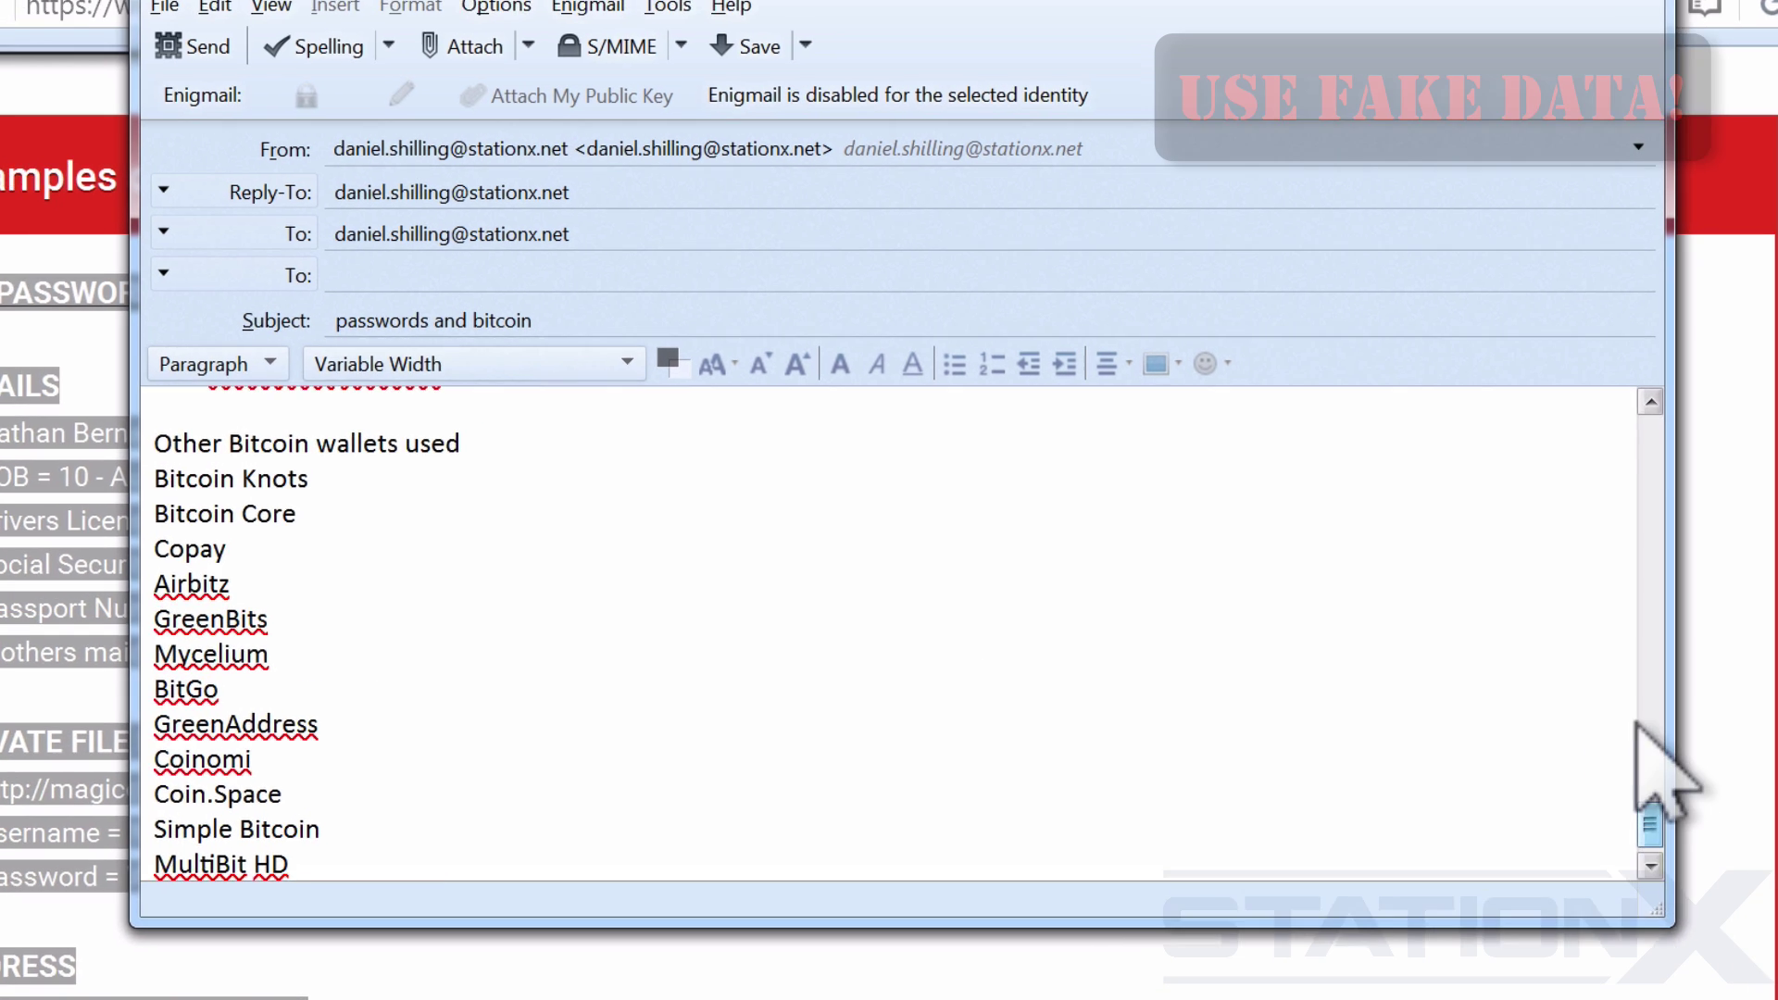
scroll(1575, 519, "up", 15)
left_click_drag(1193, 544, 407, 542)
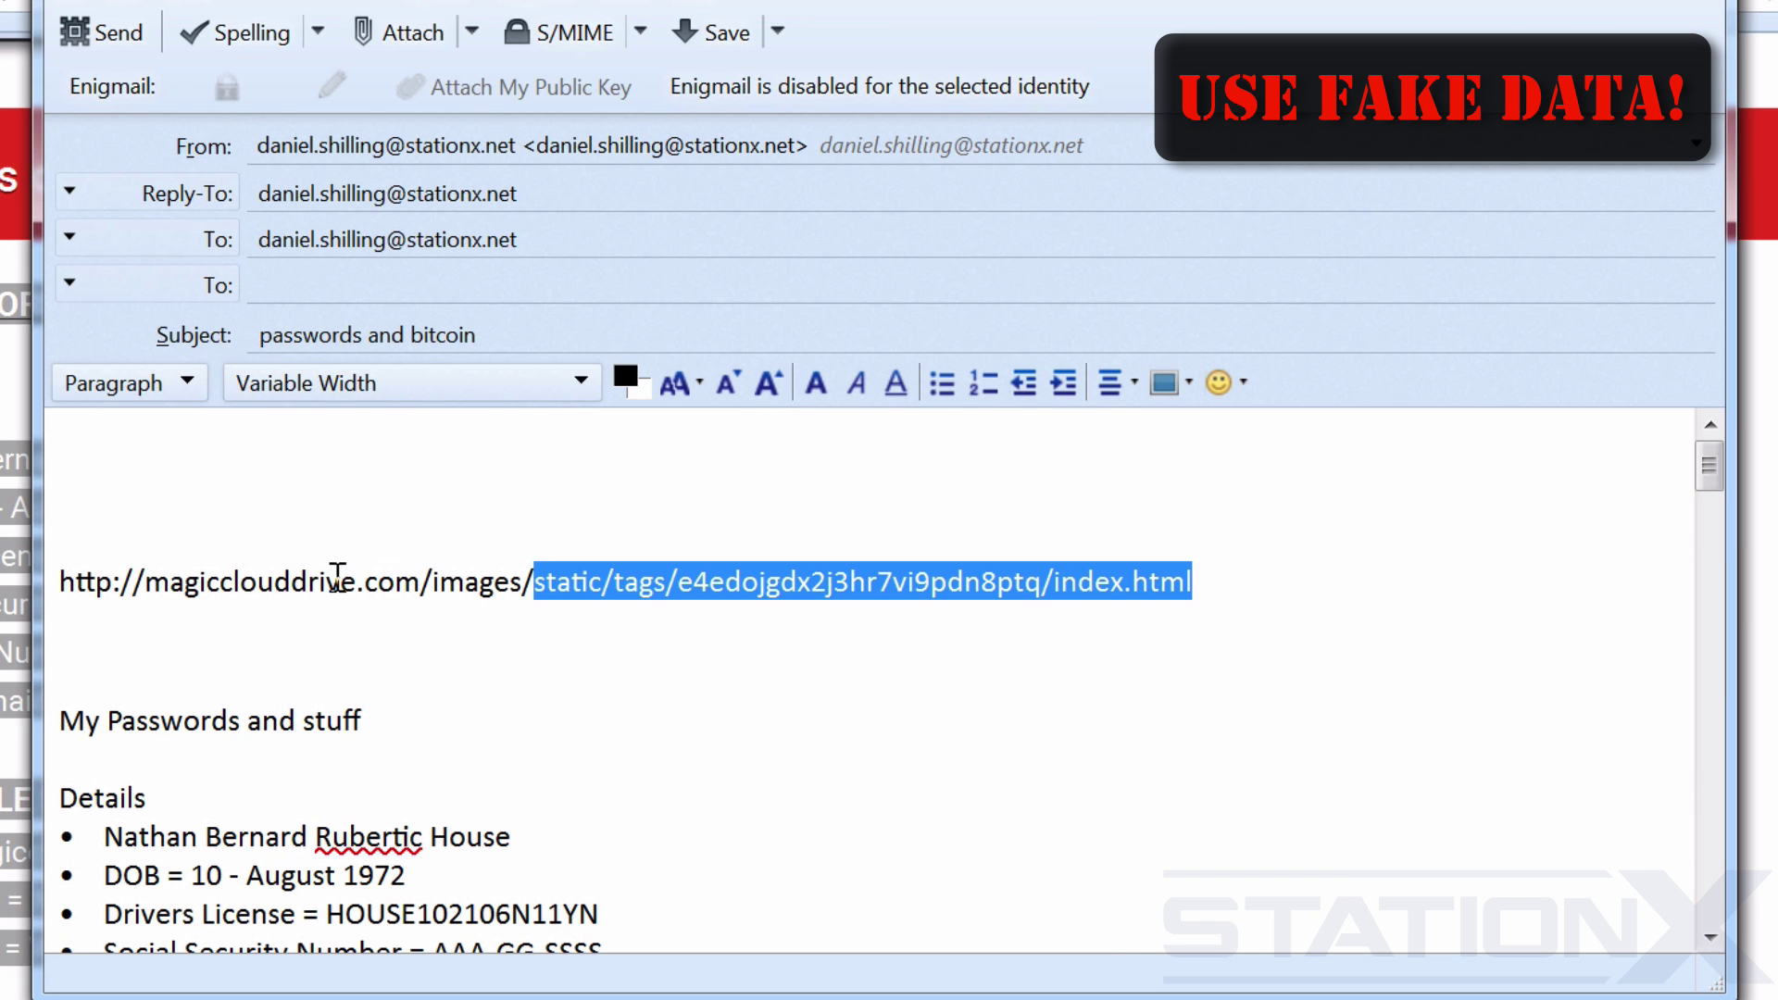
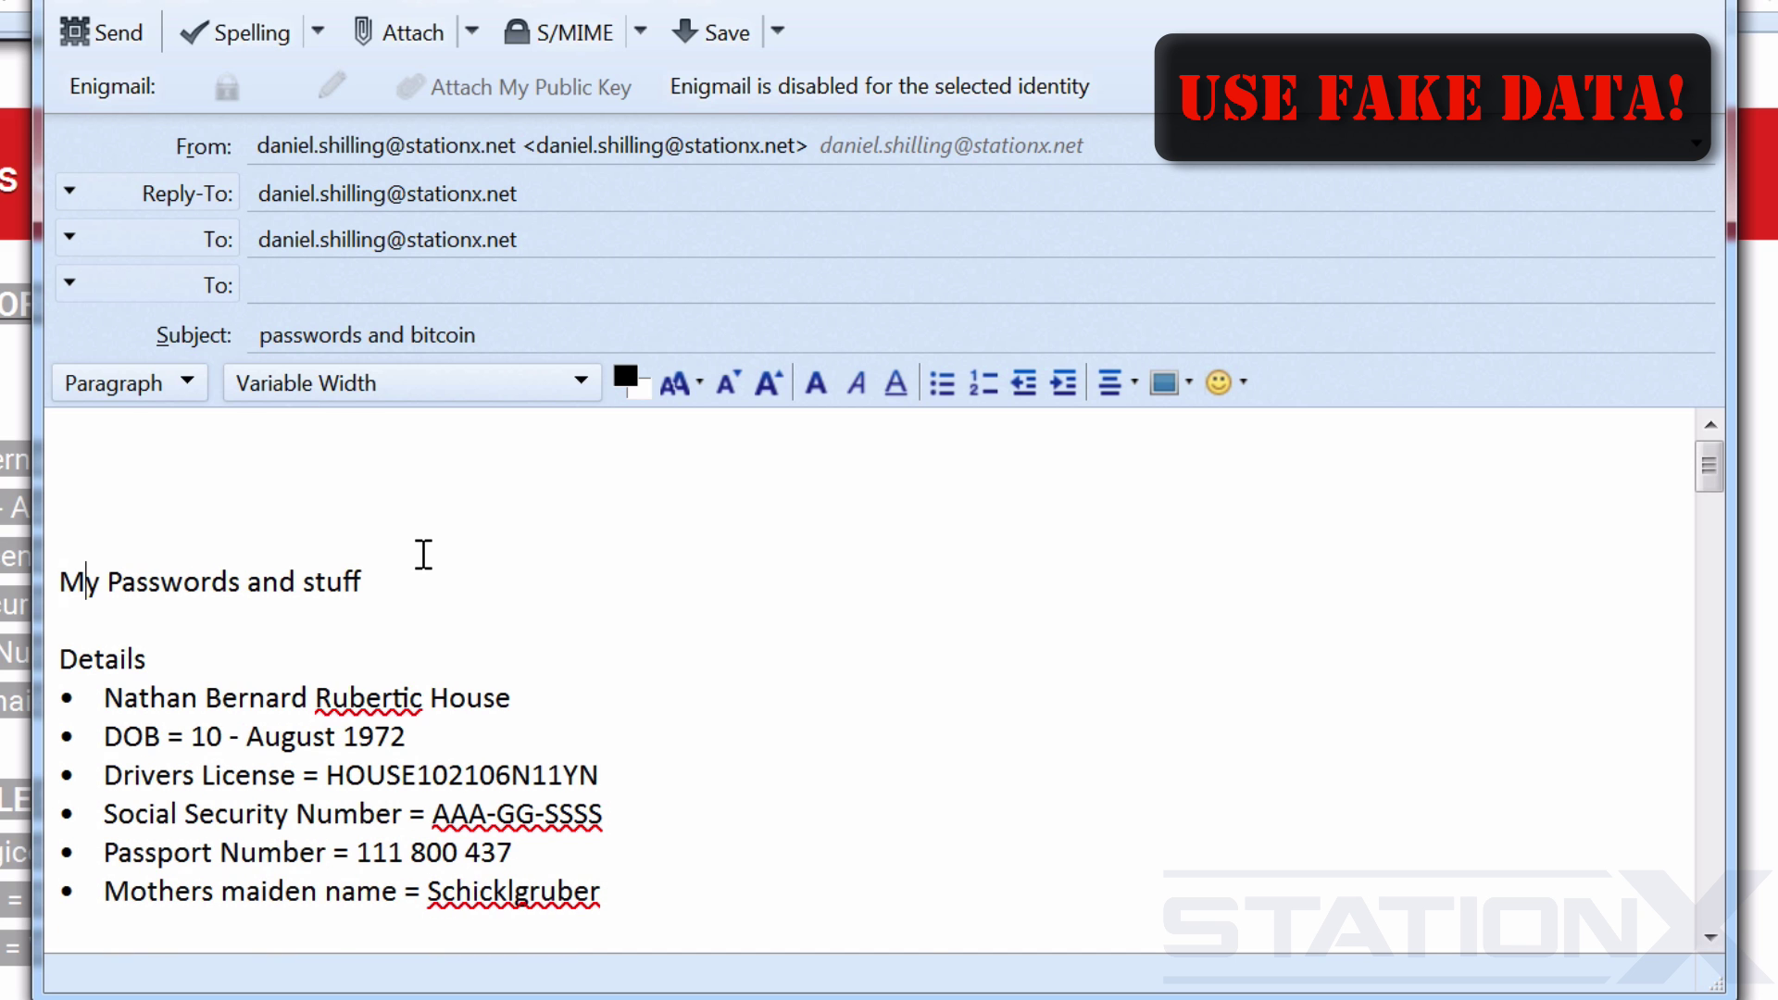
Delete the two empty lines above 'My Passwords and stuff' so the heading opens the body.
key("BackSpace")
key("Delete")
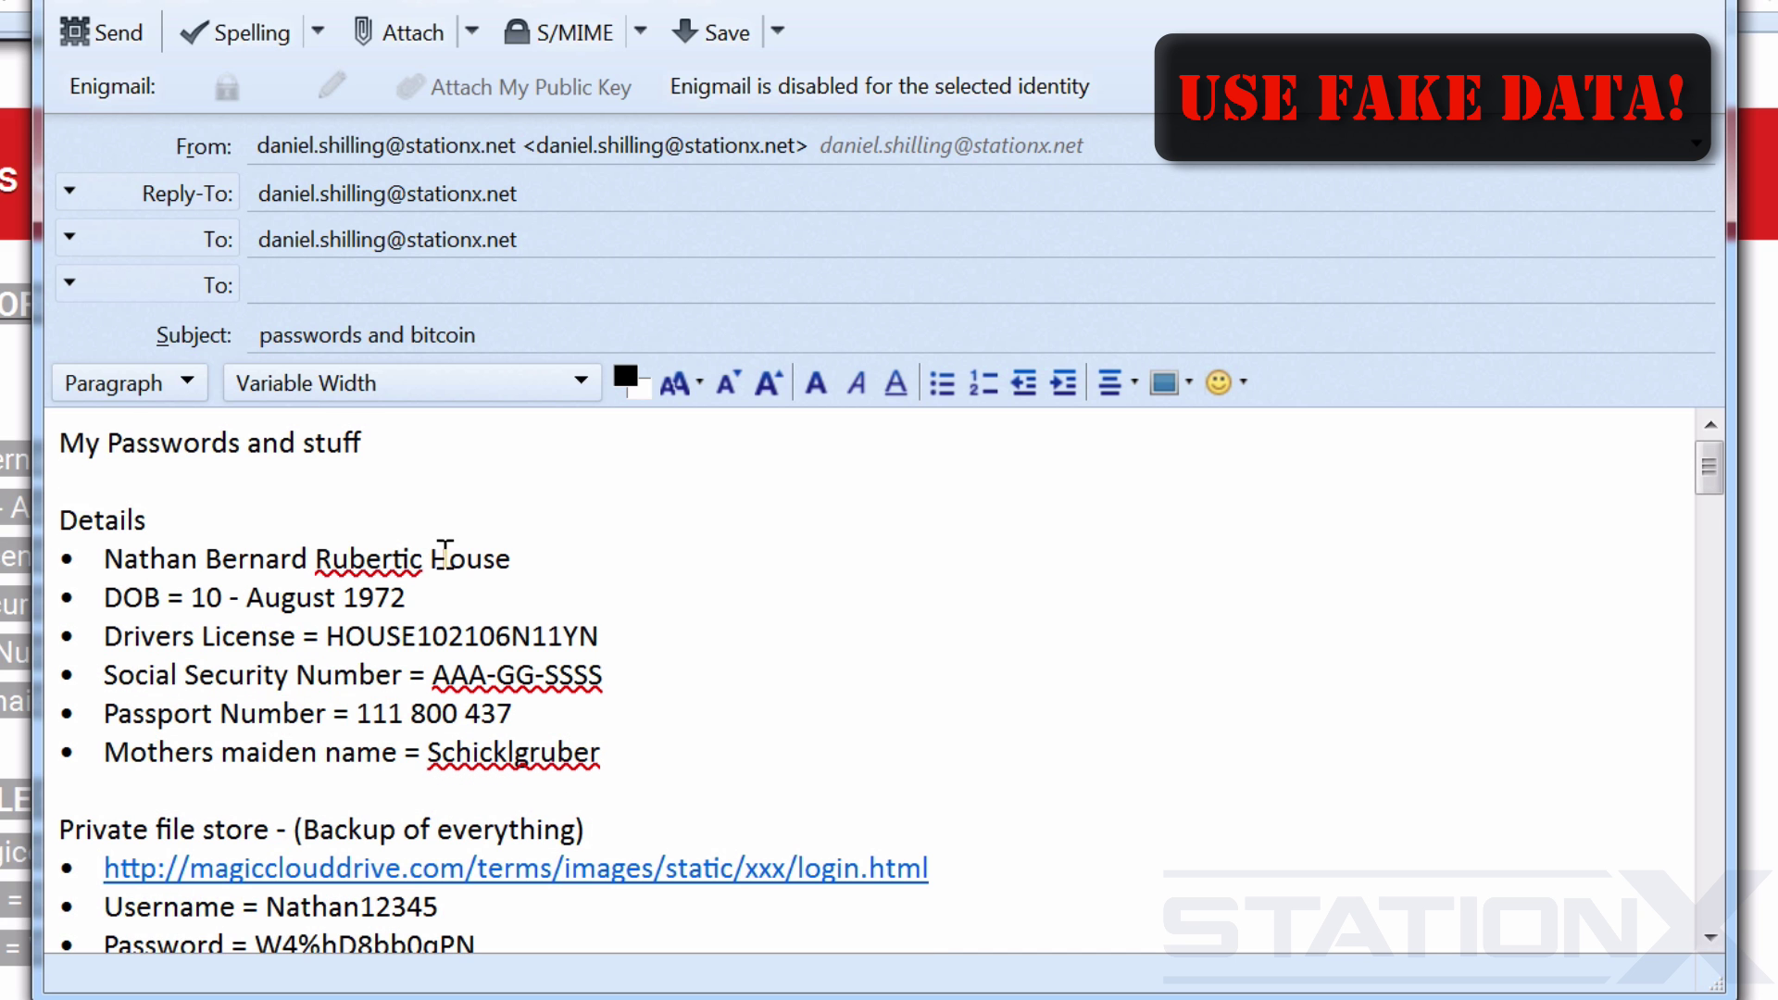
scroll(1143, 695, "down", 4)
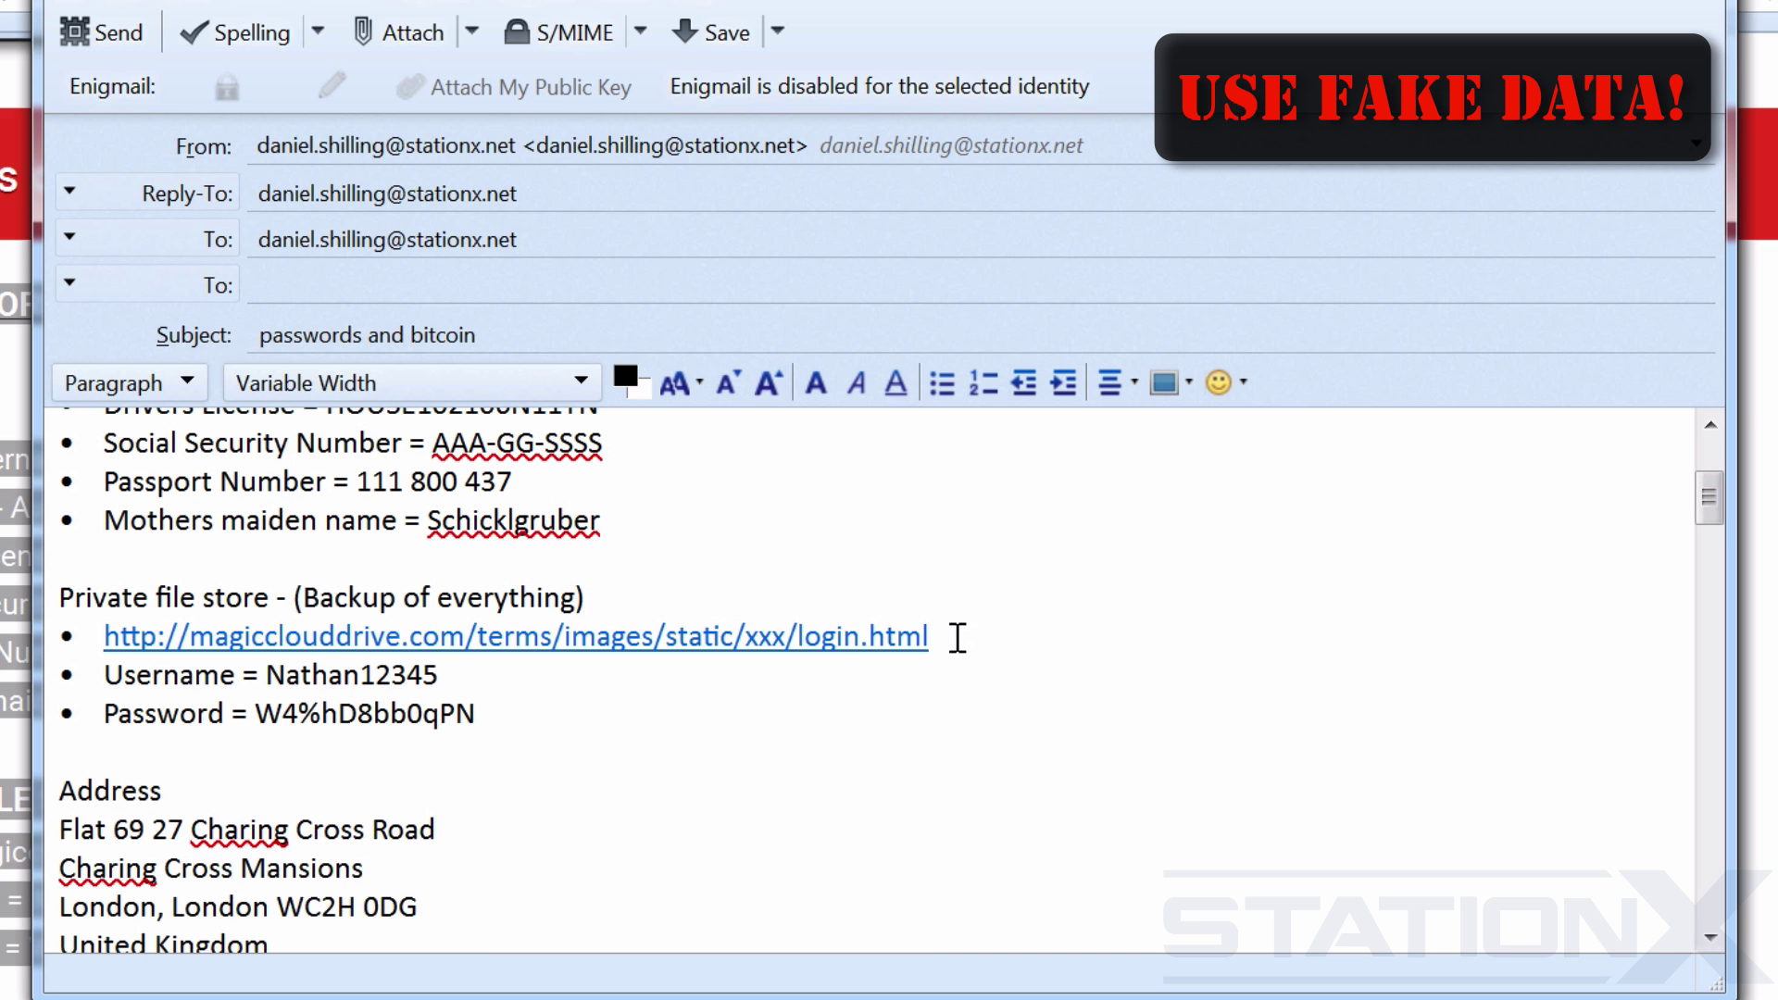
Paste the magicclouddrive.com canary-token URL over the old cloud link and retype its 'index' ending as 'login'.
left_click_drag(957, 637, 104, 640)
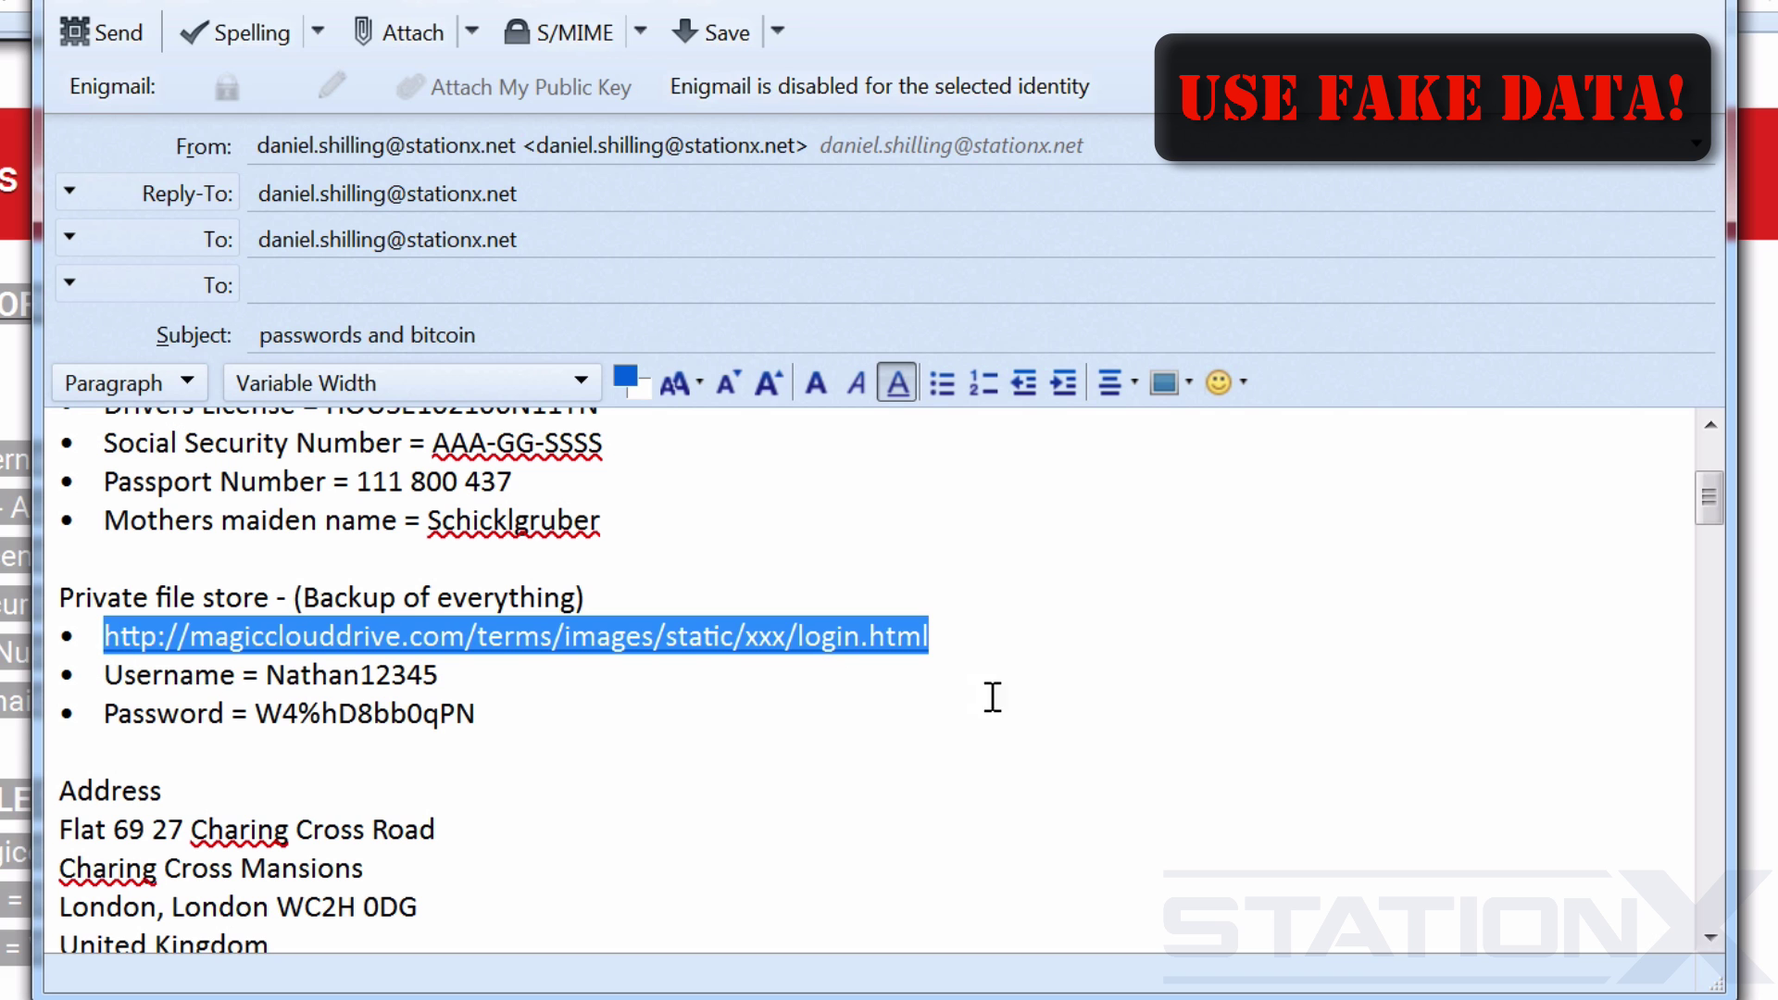
left_click_drag(1155, 637, 1126, 639)
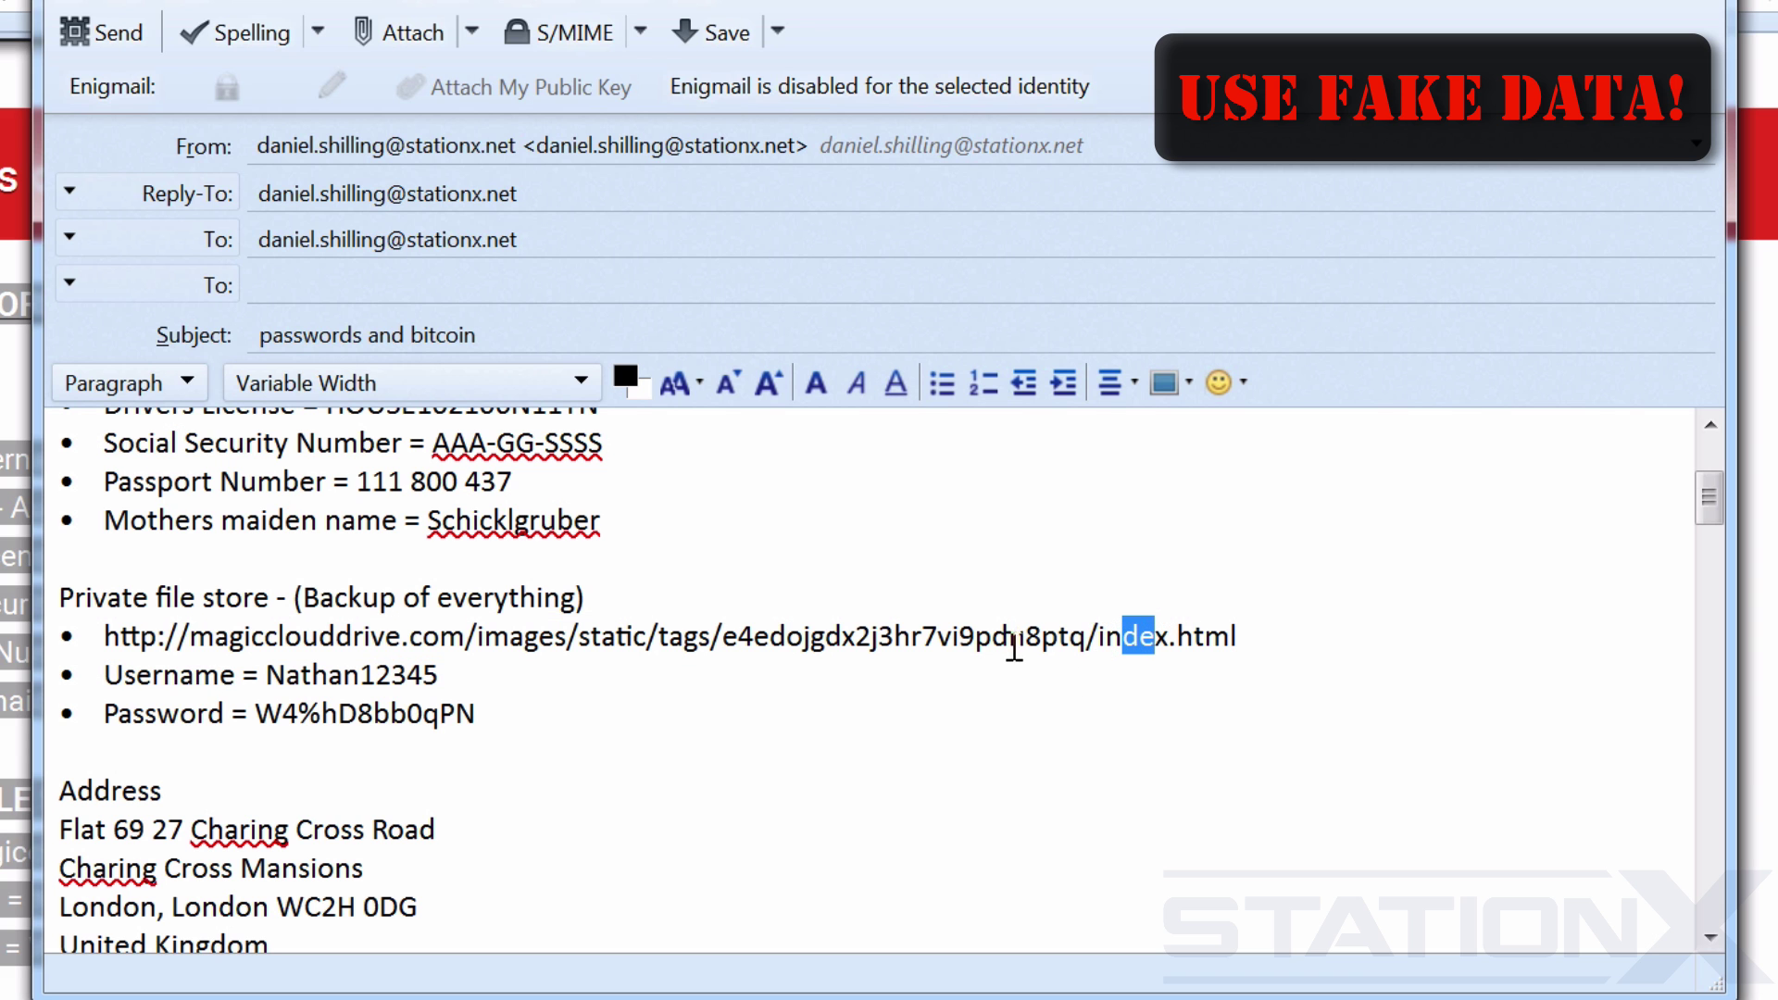
left_click_drag(1086, 637, 731, 639)
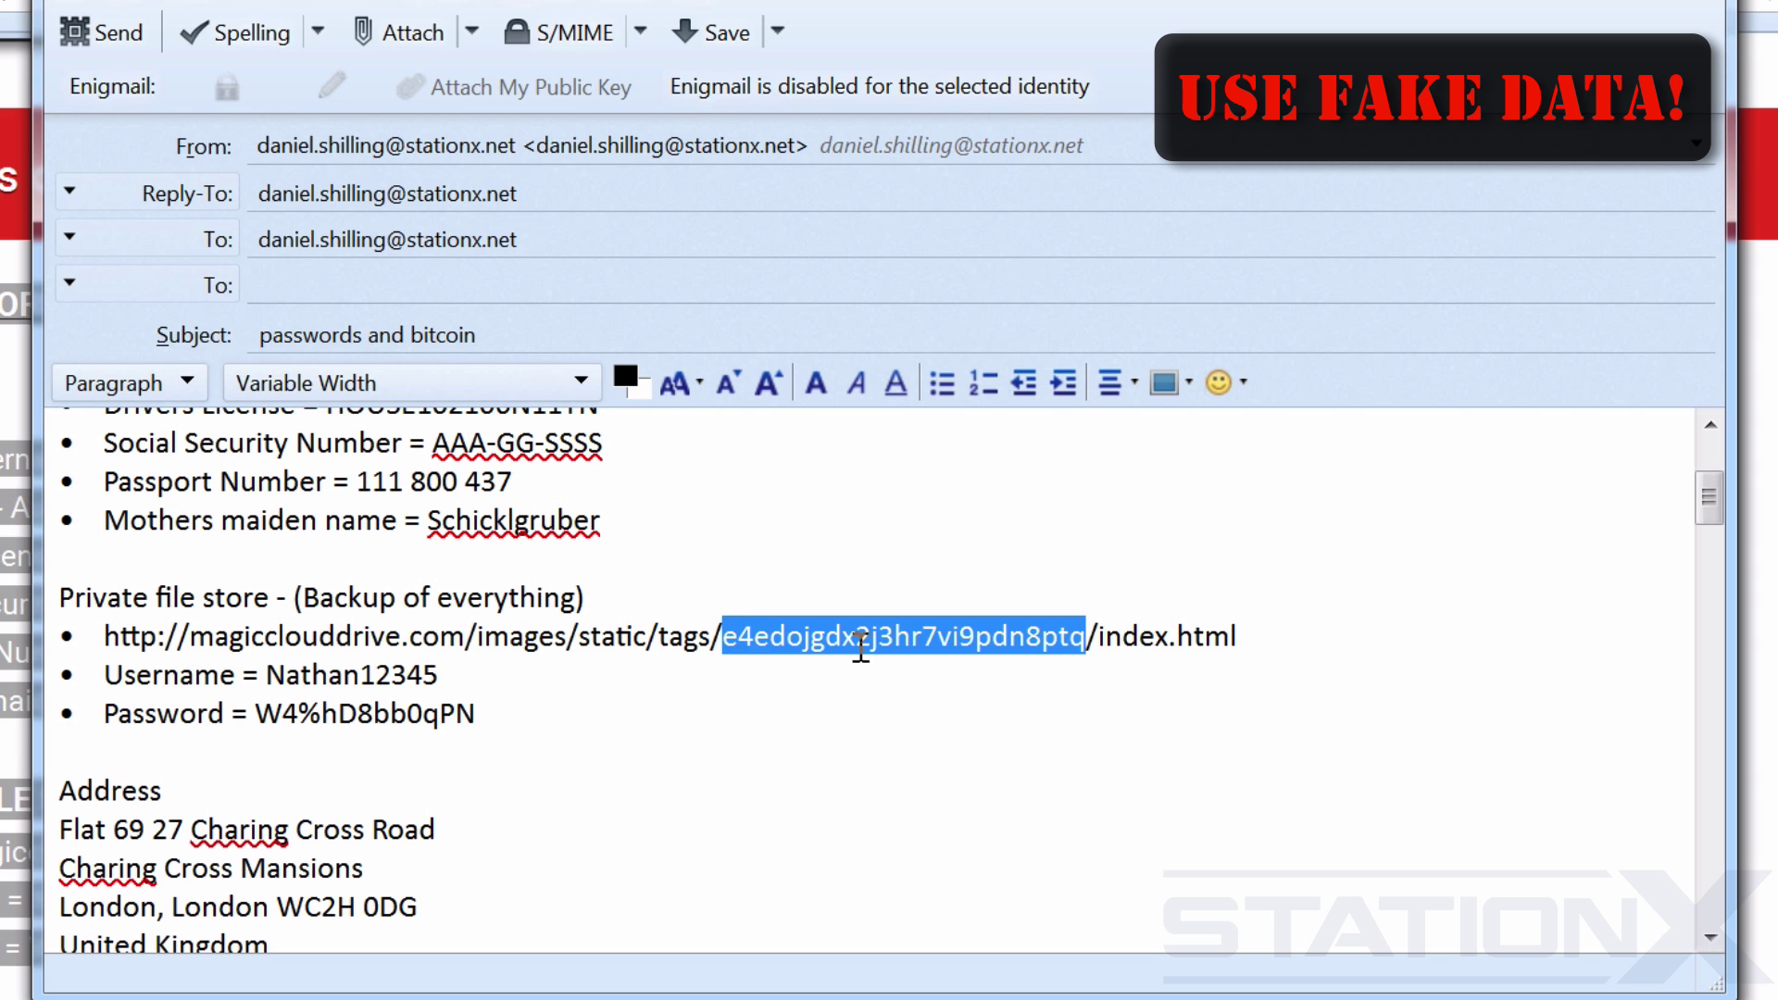
left_click_drag(1240, 637, 1116, 637)
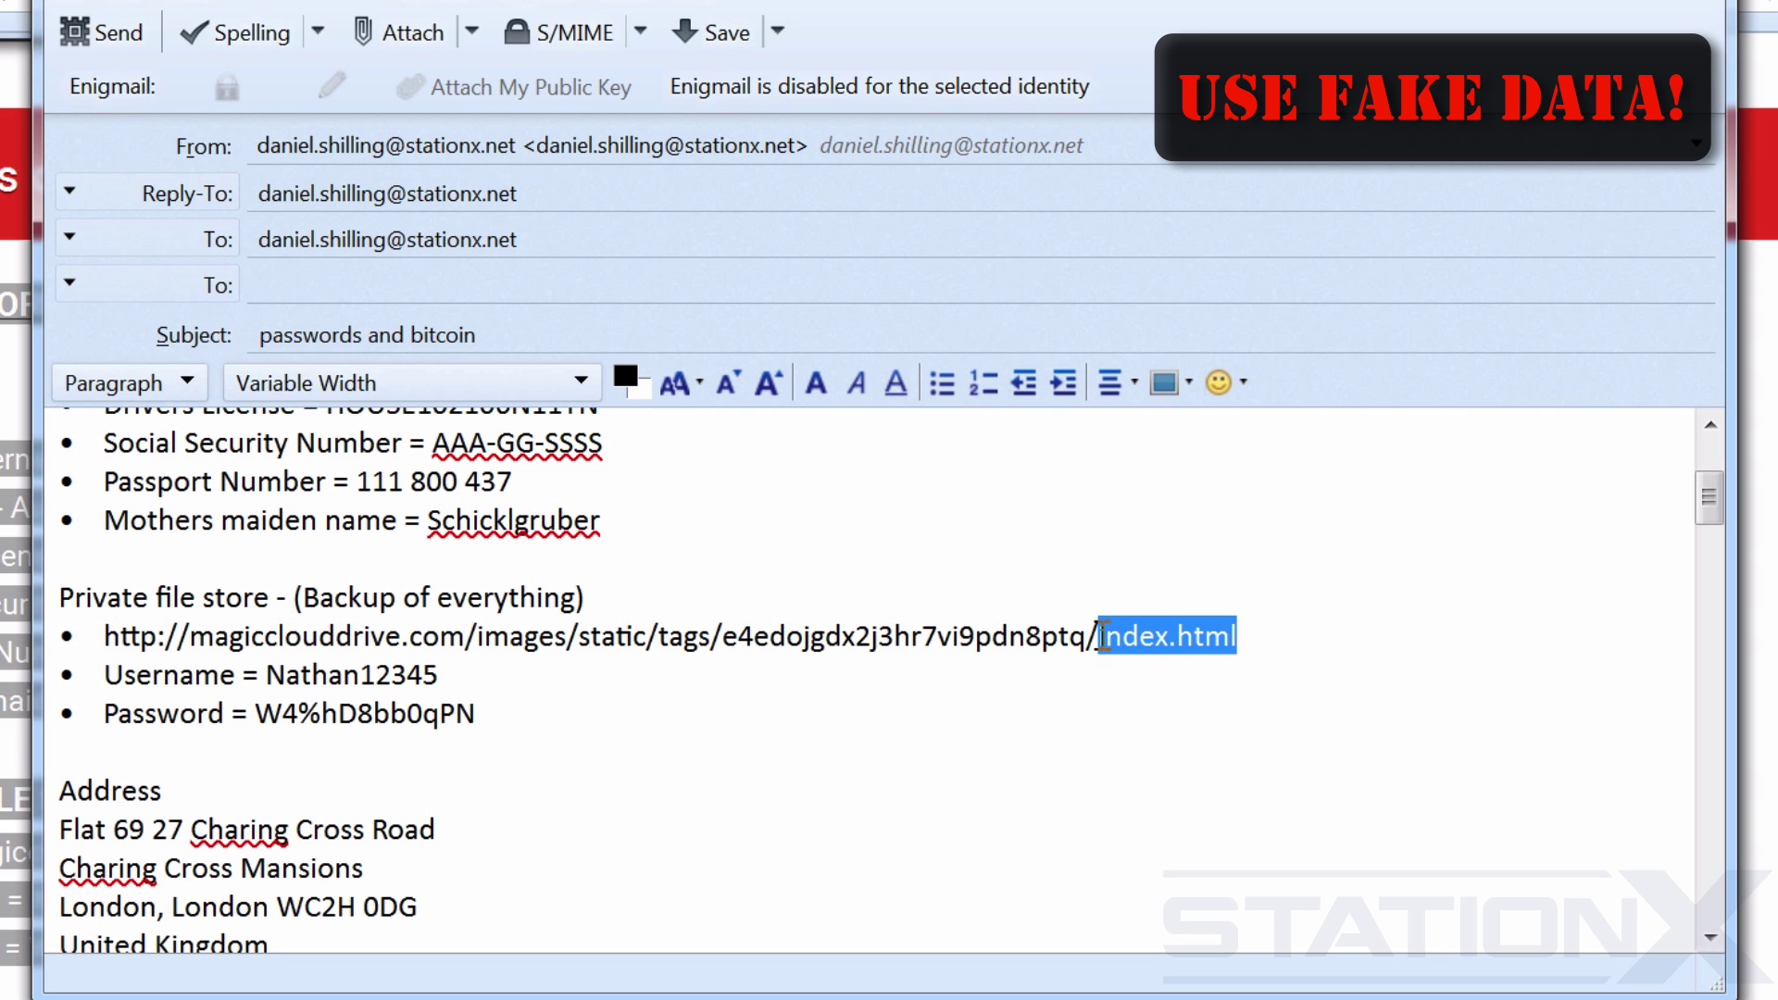
type("login")
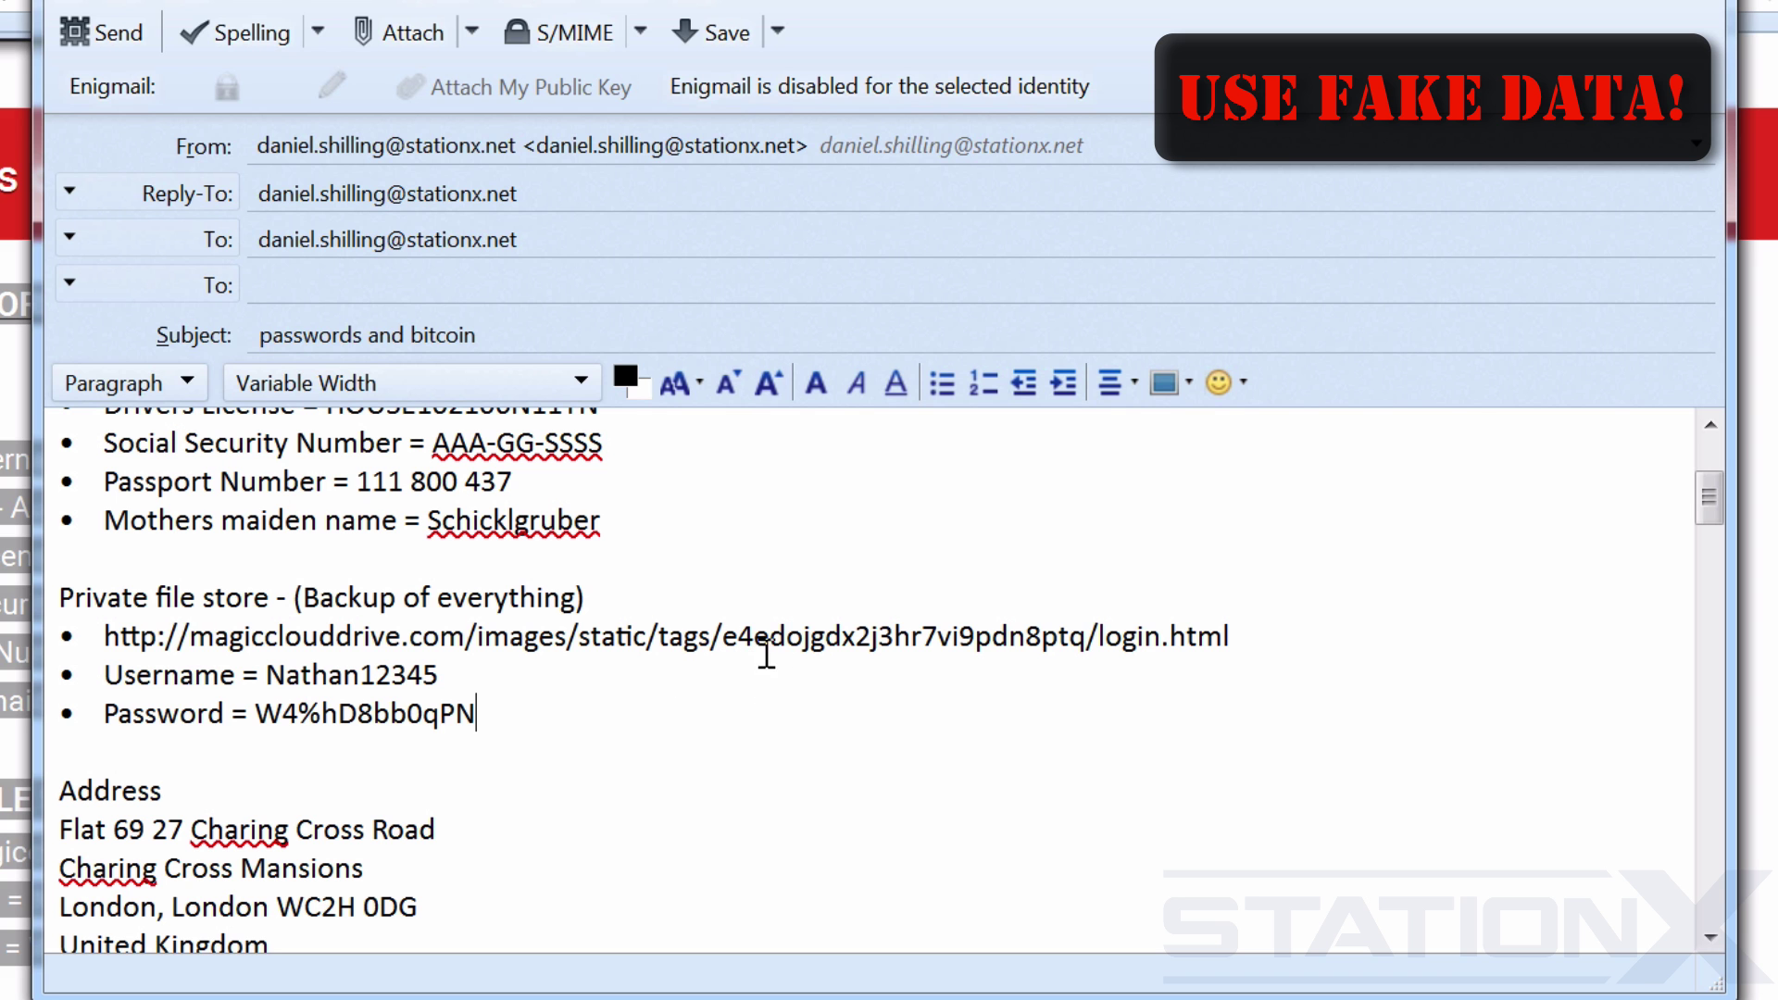
Select the file-store link up to its tags folder, then place the cursor below the title line.
scroll(815, 630, "up", 2)
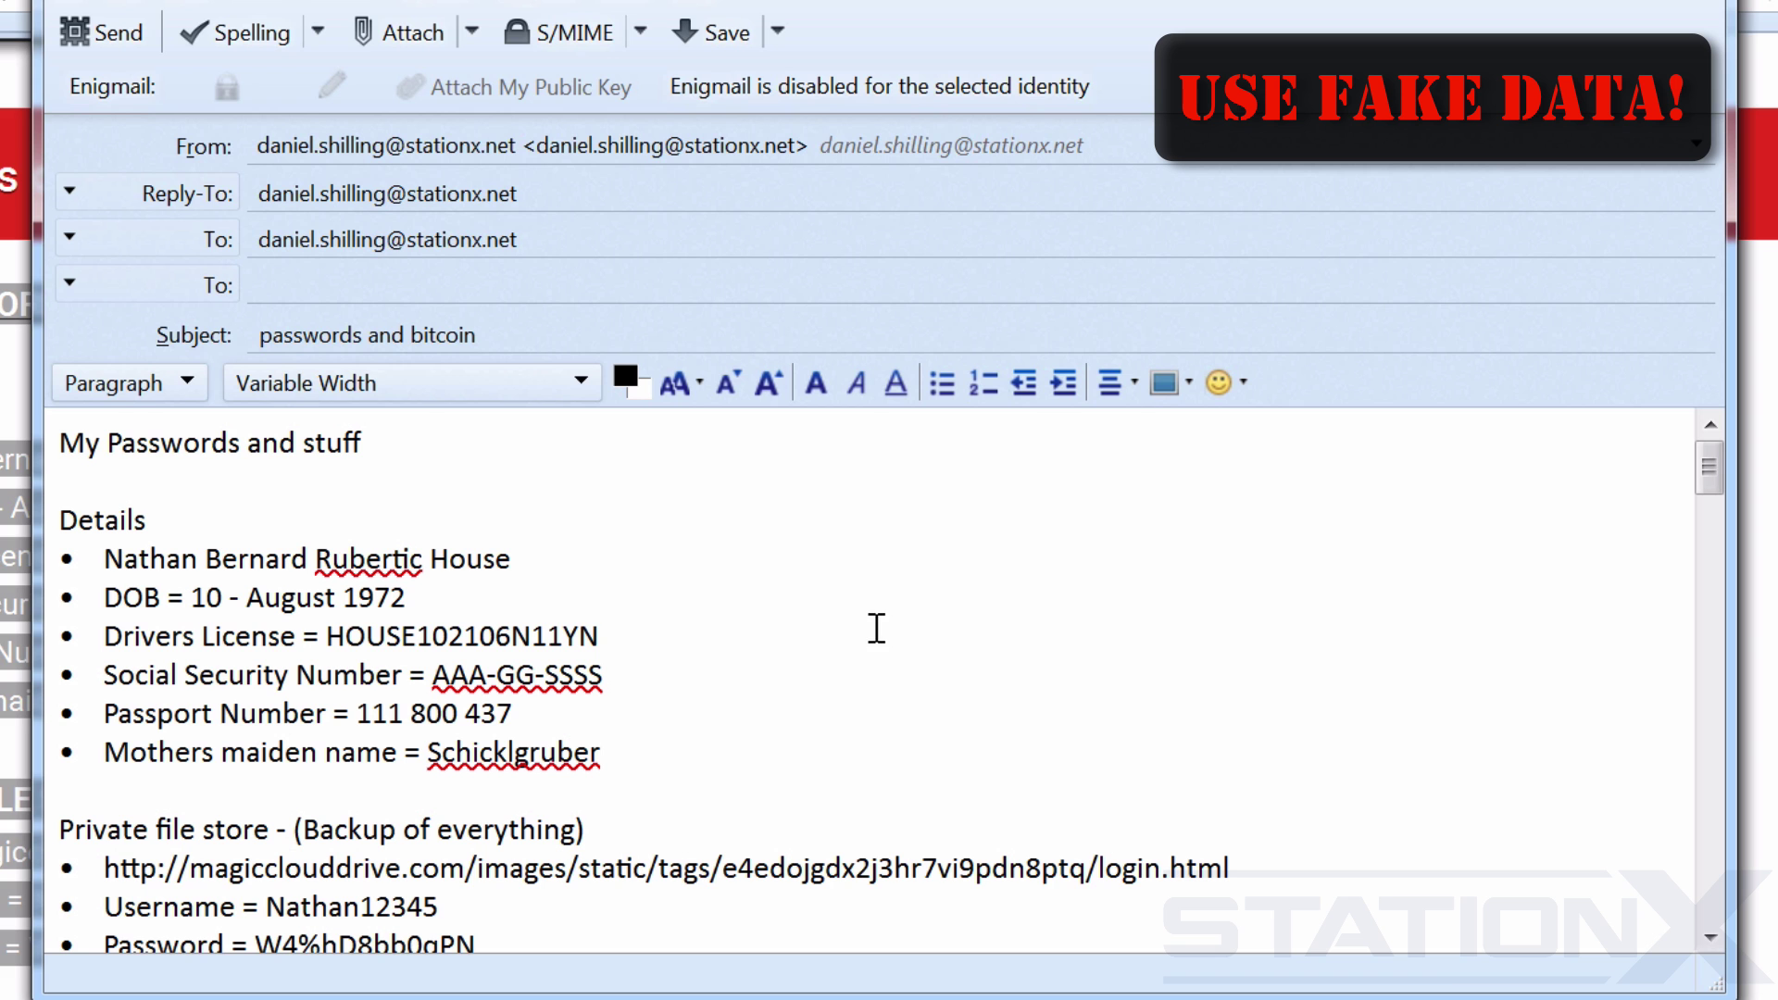
left_click_drag(1098, 862, 104, 861)
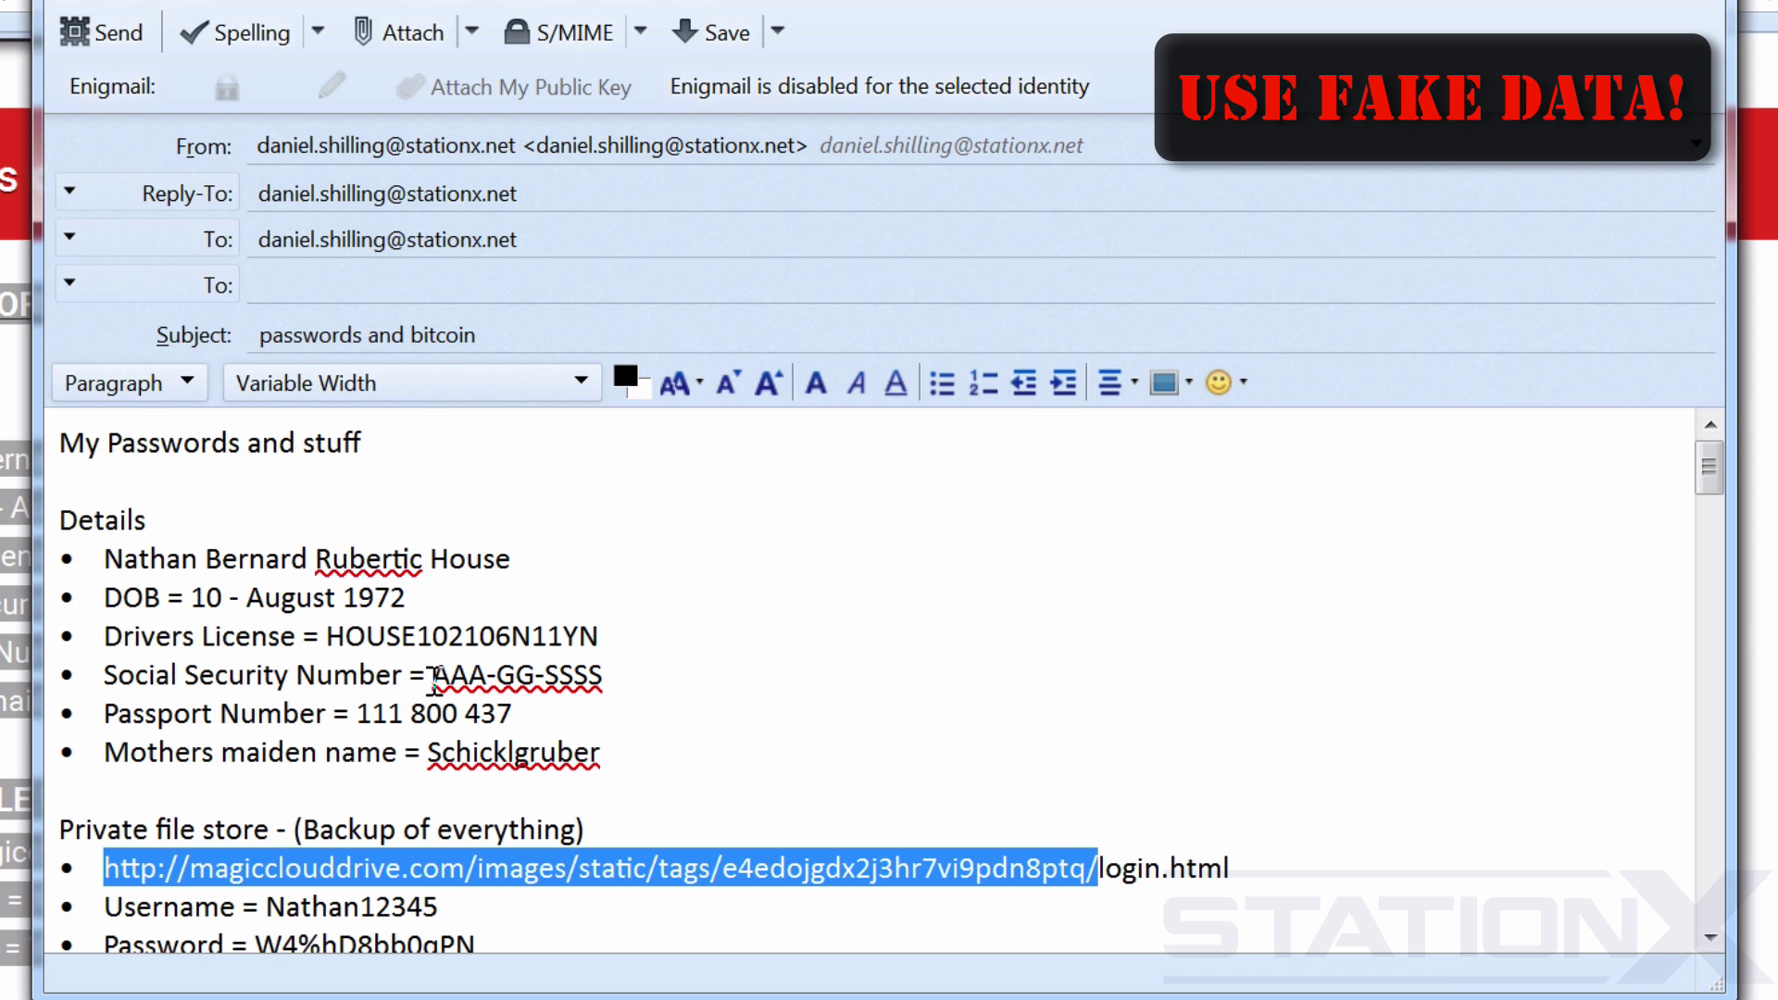
left_click(324, 474)
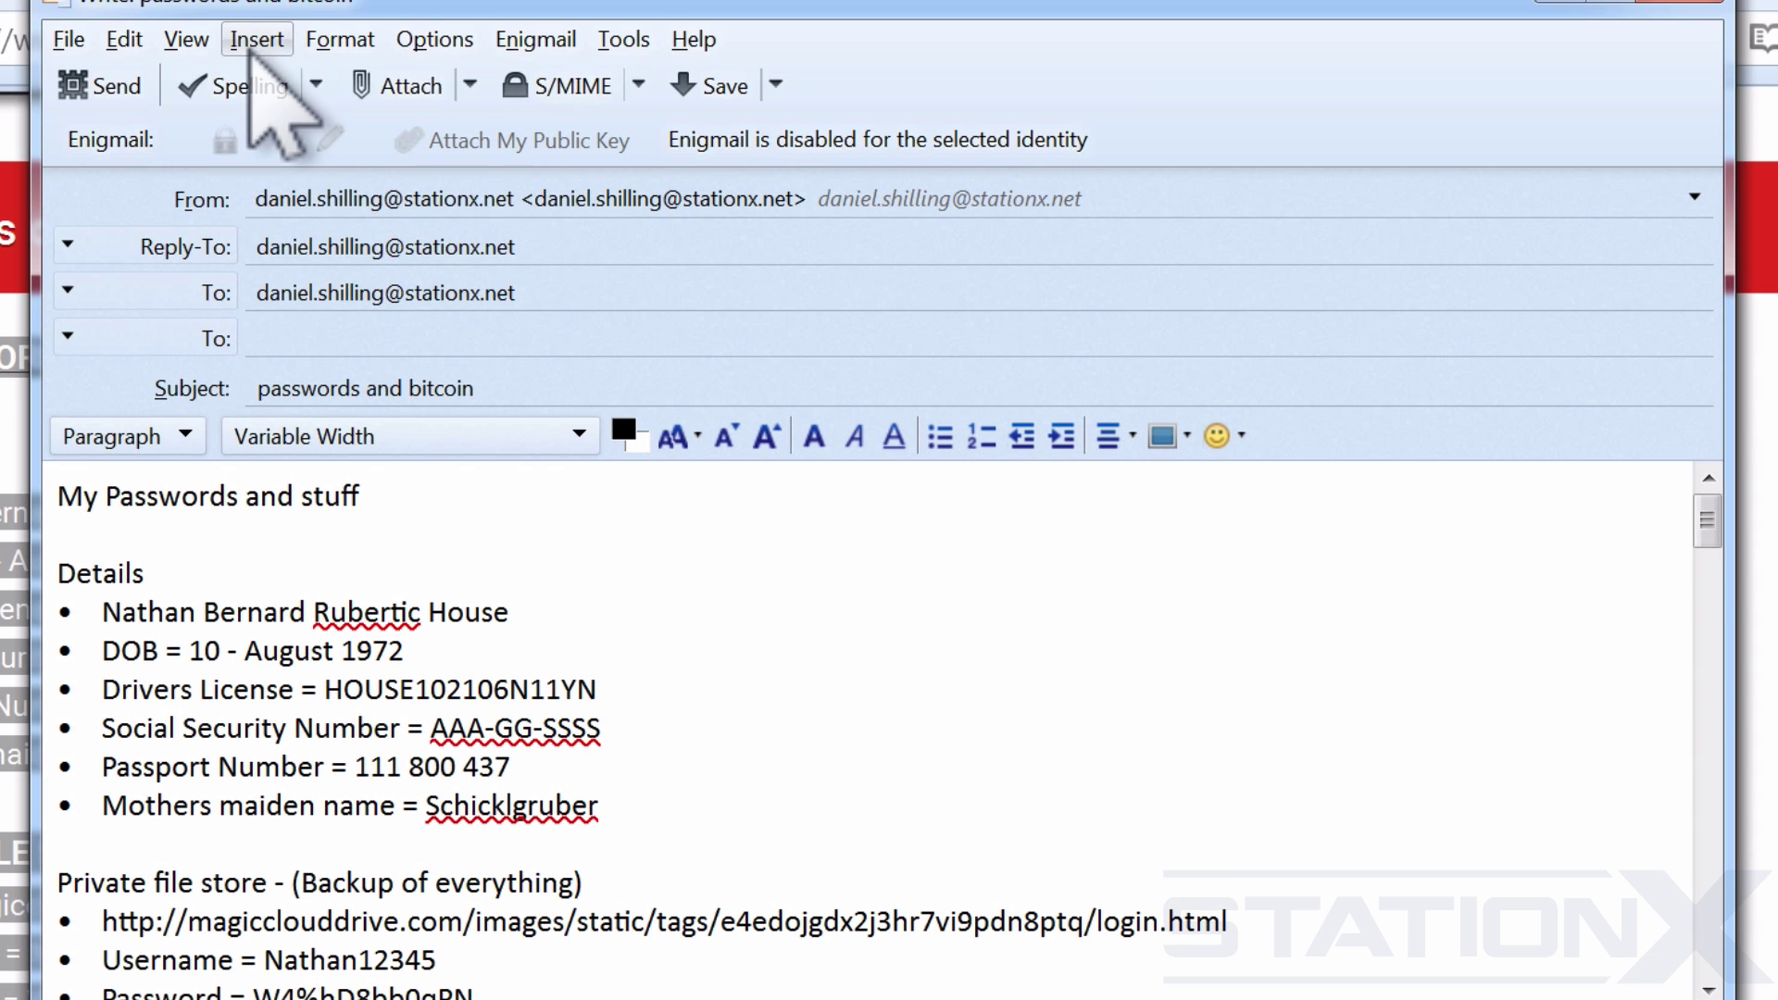
Start an Insert > Image with 'Attach this image to the message' turned off.
left_click(250, 46)
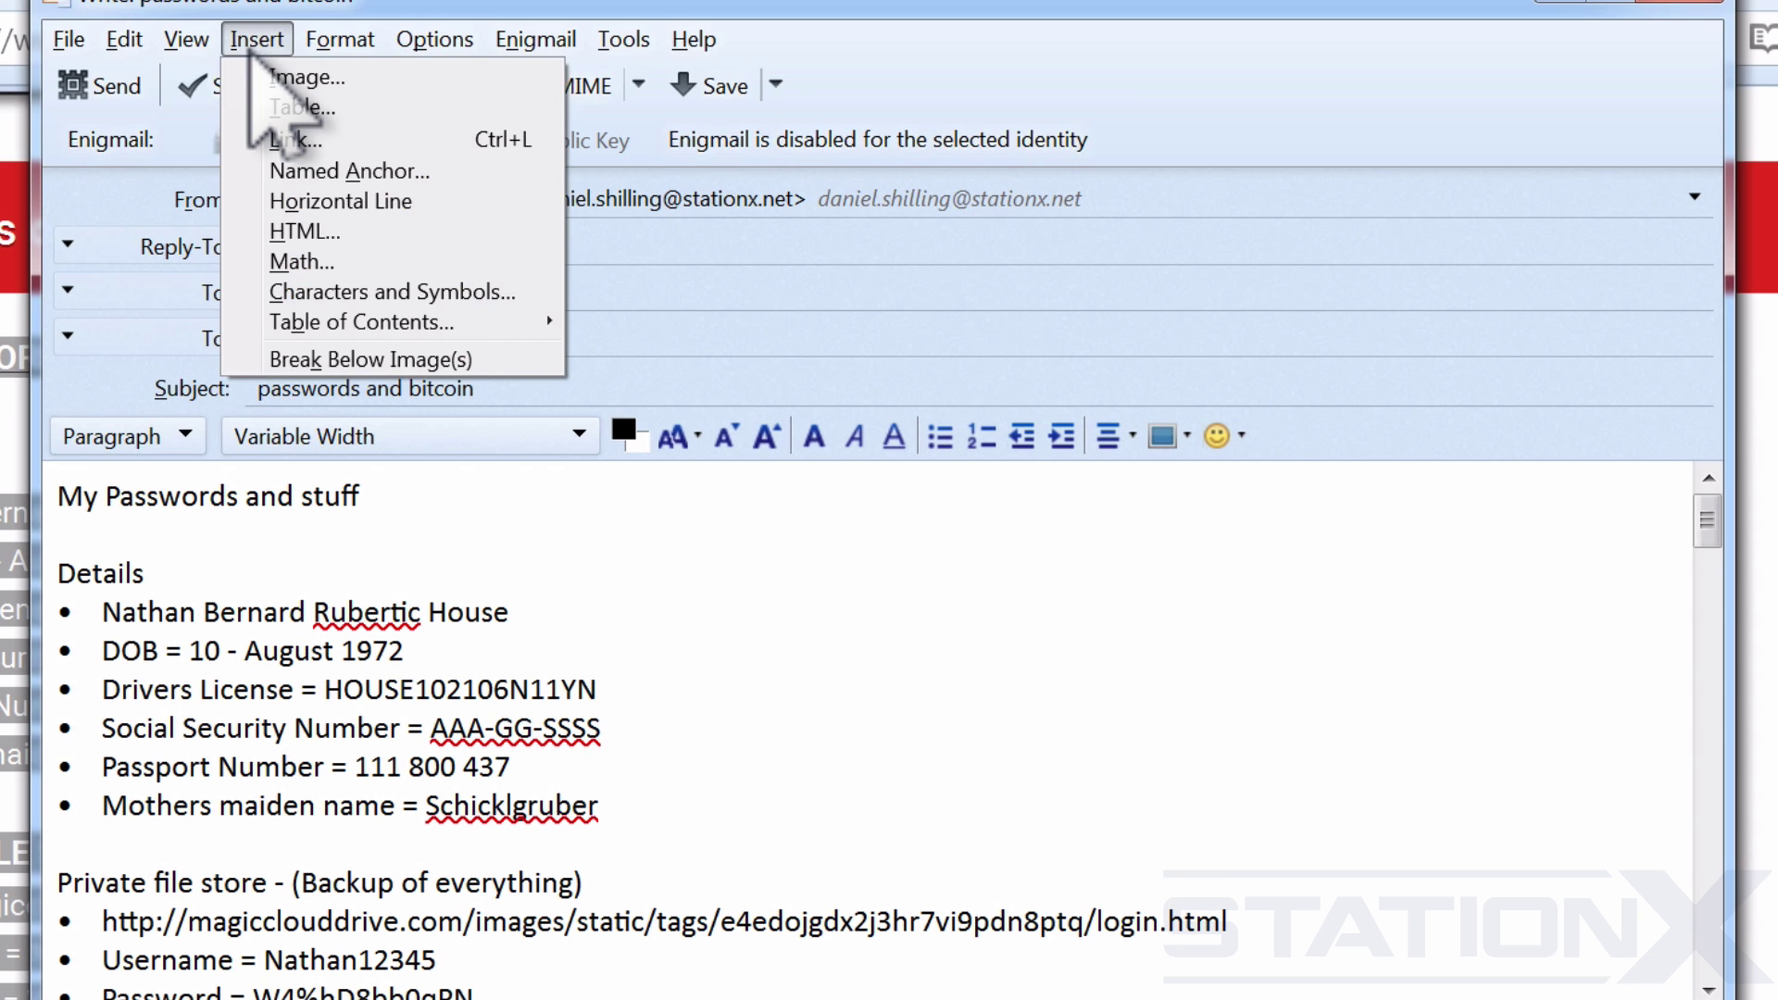
left_click(268, 72)
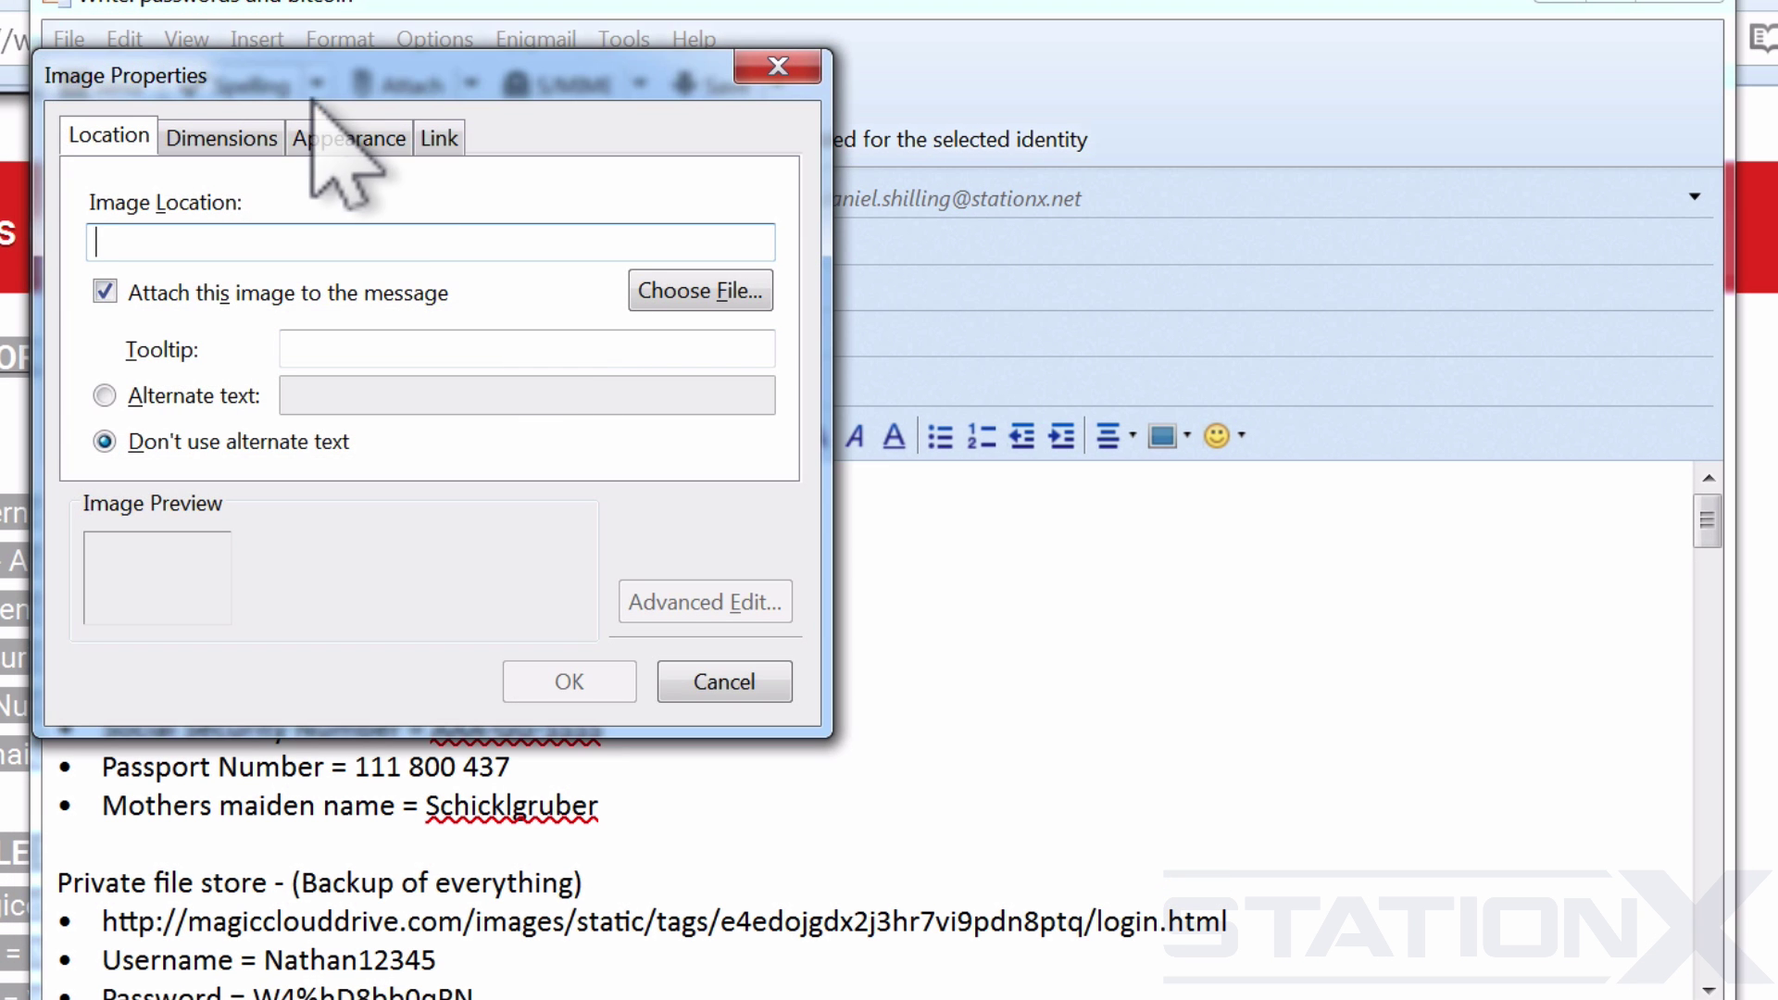
left_click_drag(500, 70, 521, 69)
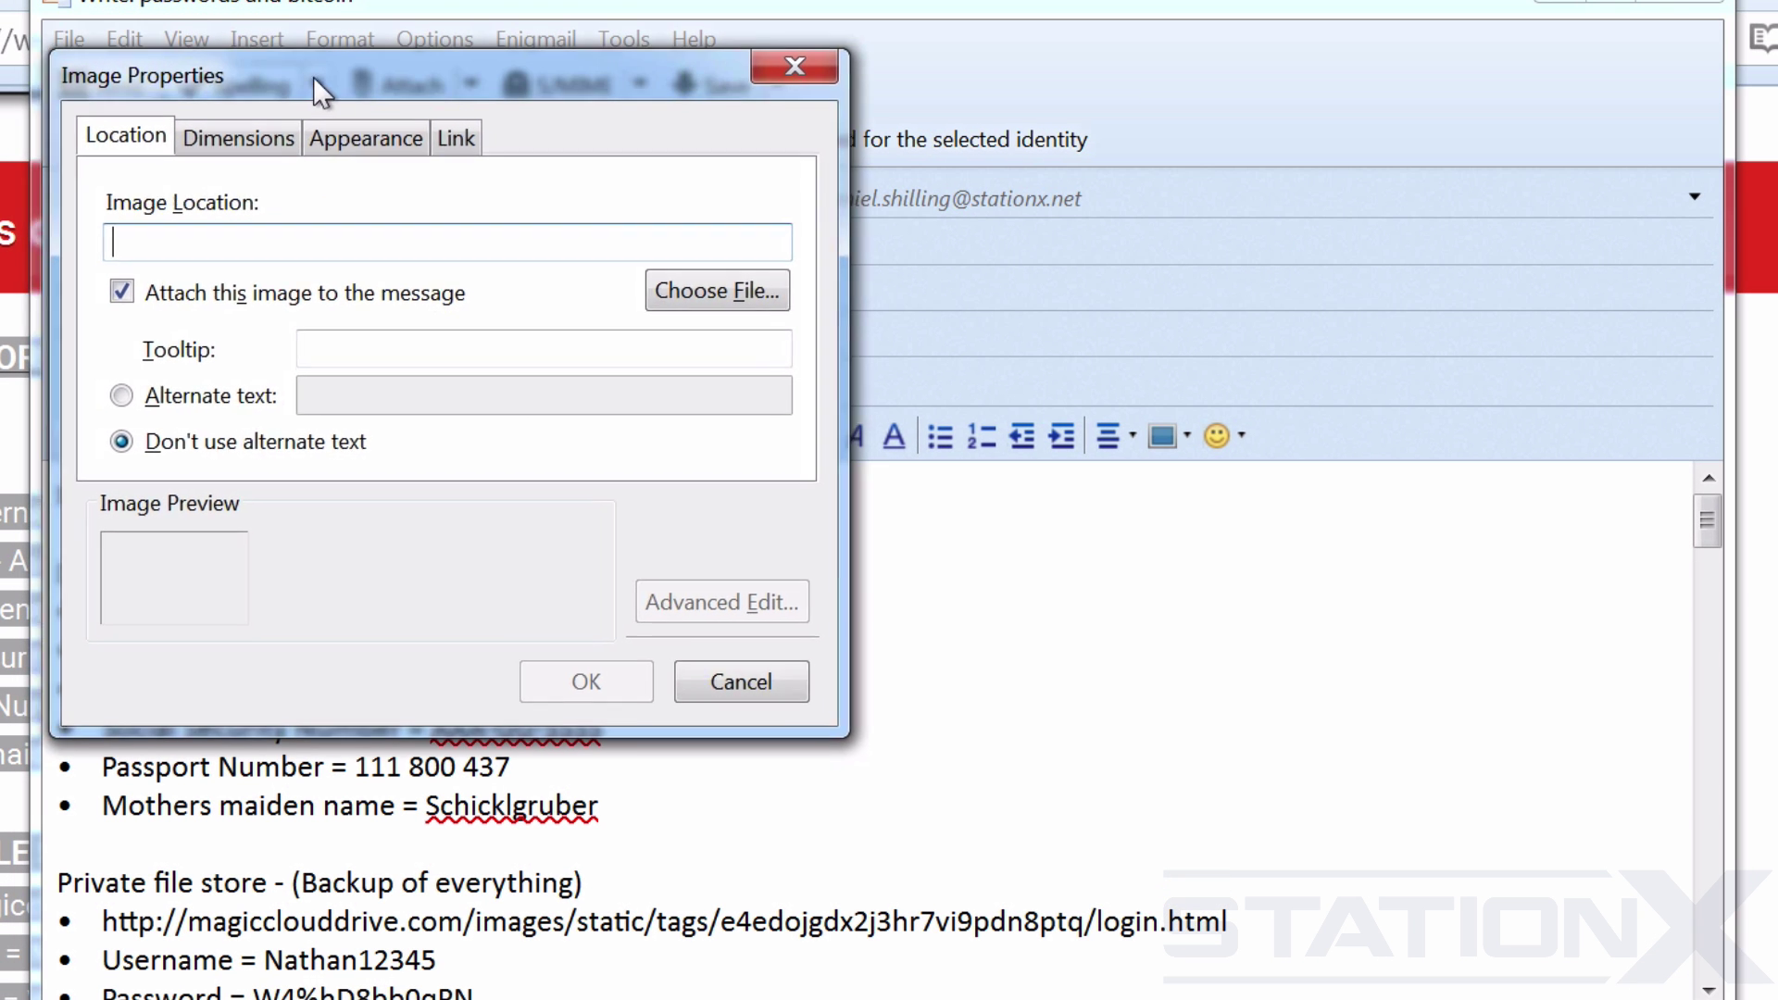
left_click(135, 295)
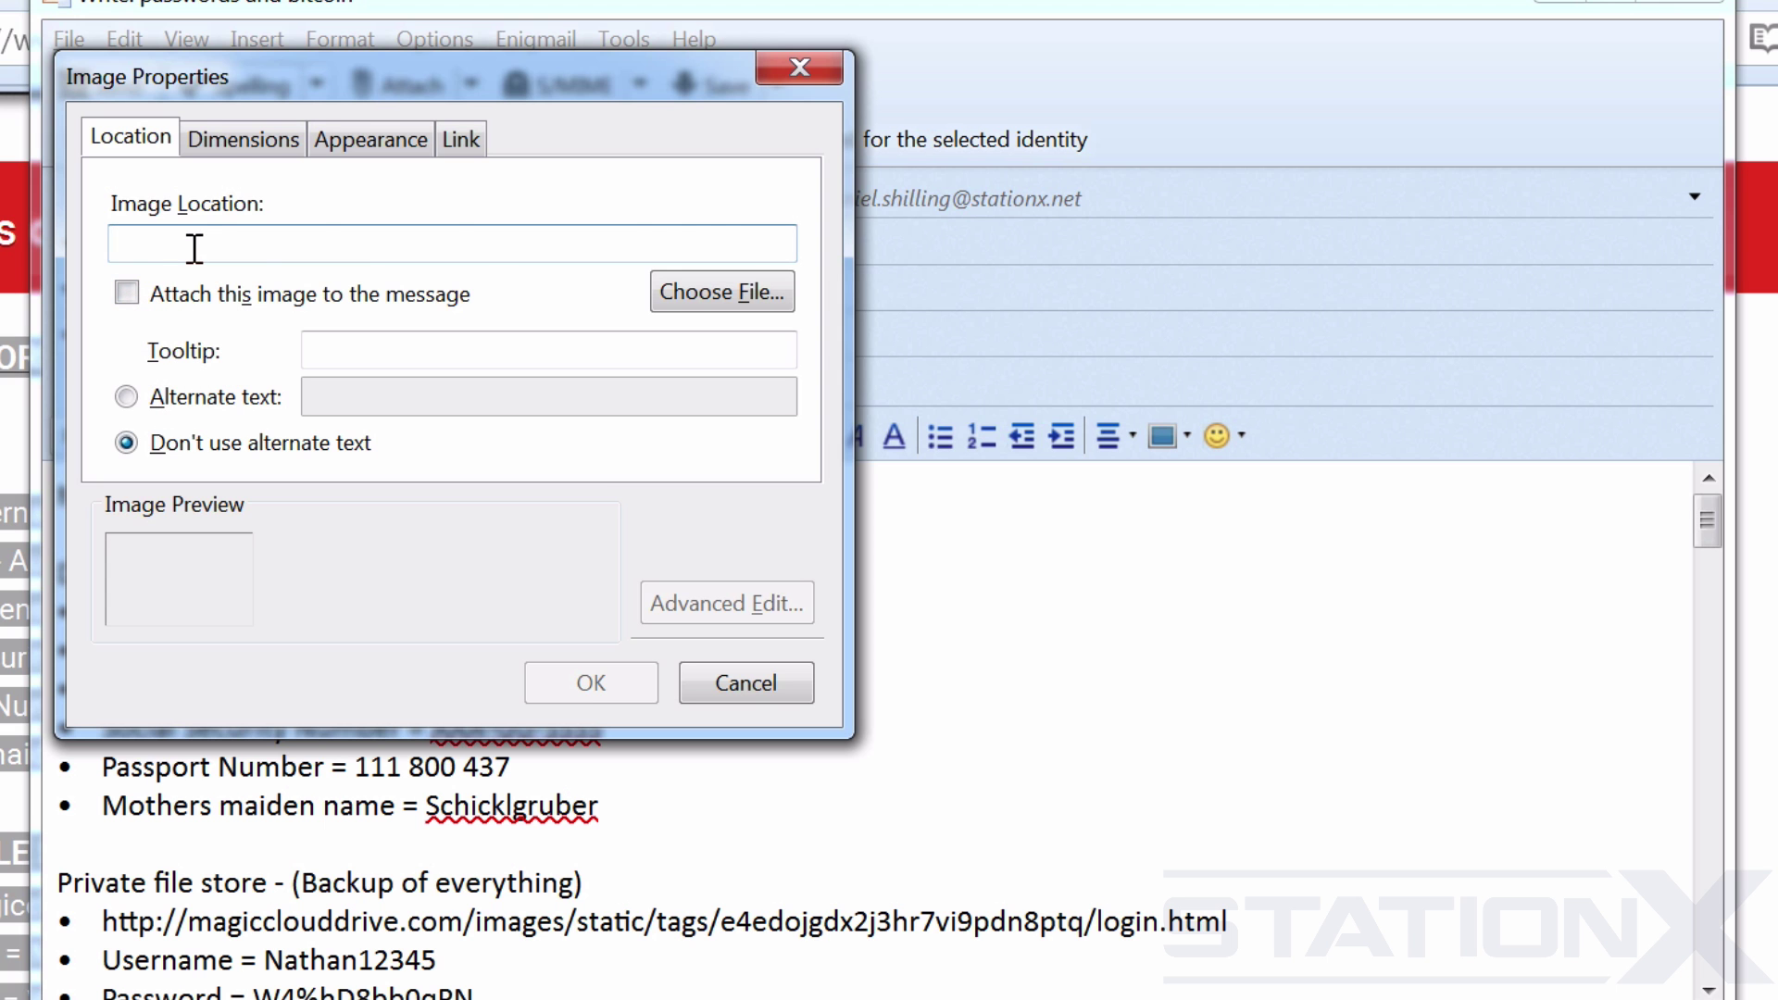
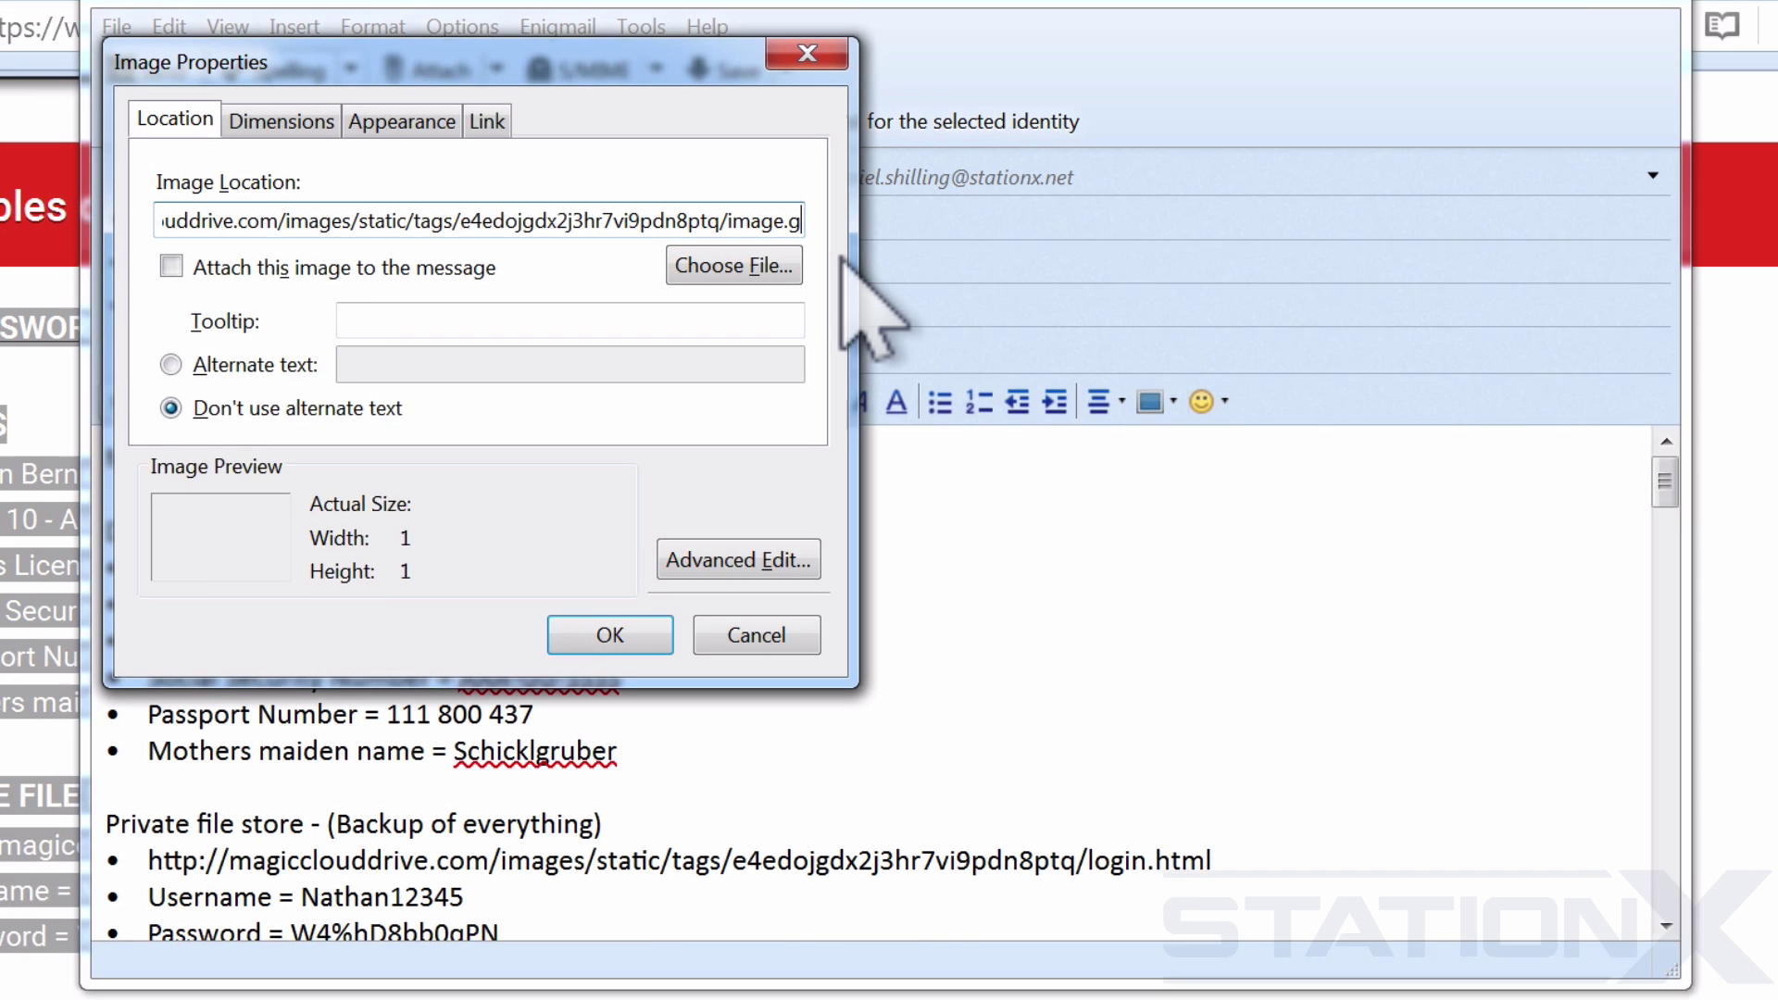
Finish the Image Location URL so it ends with the token's image.gif file.
type("if")
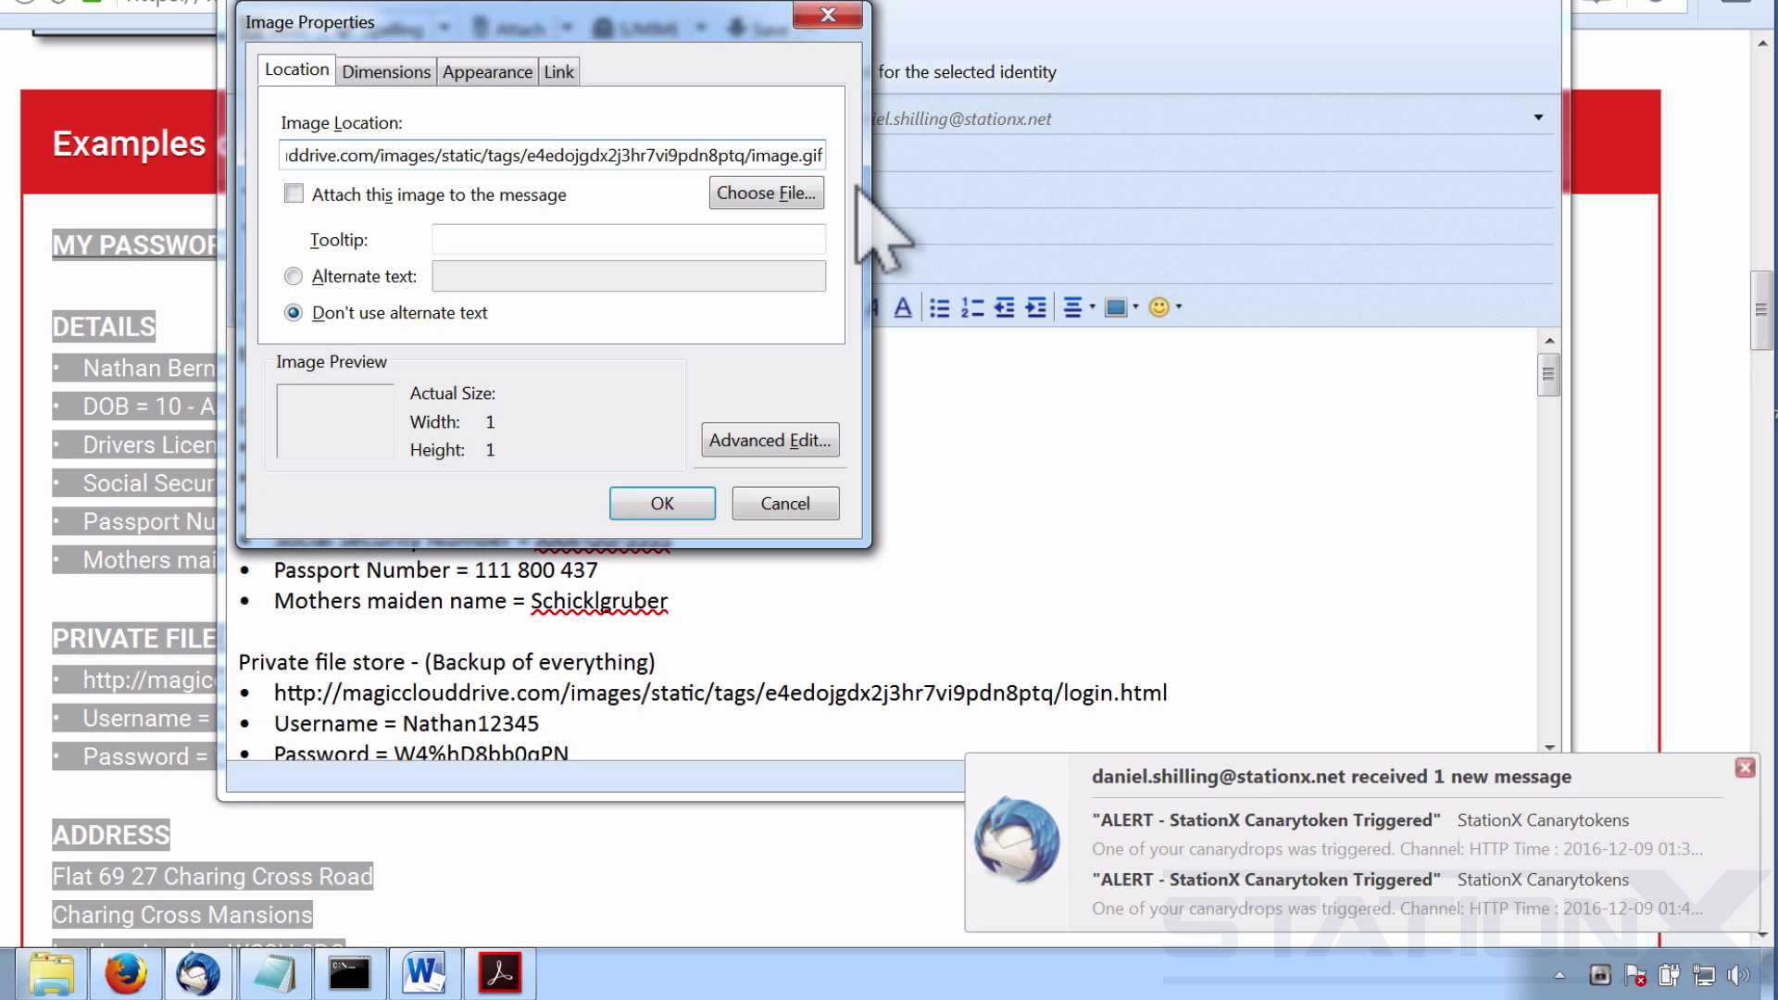
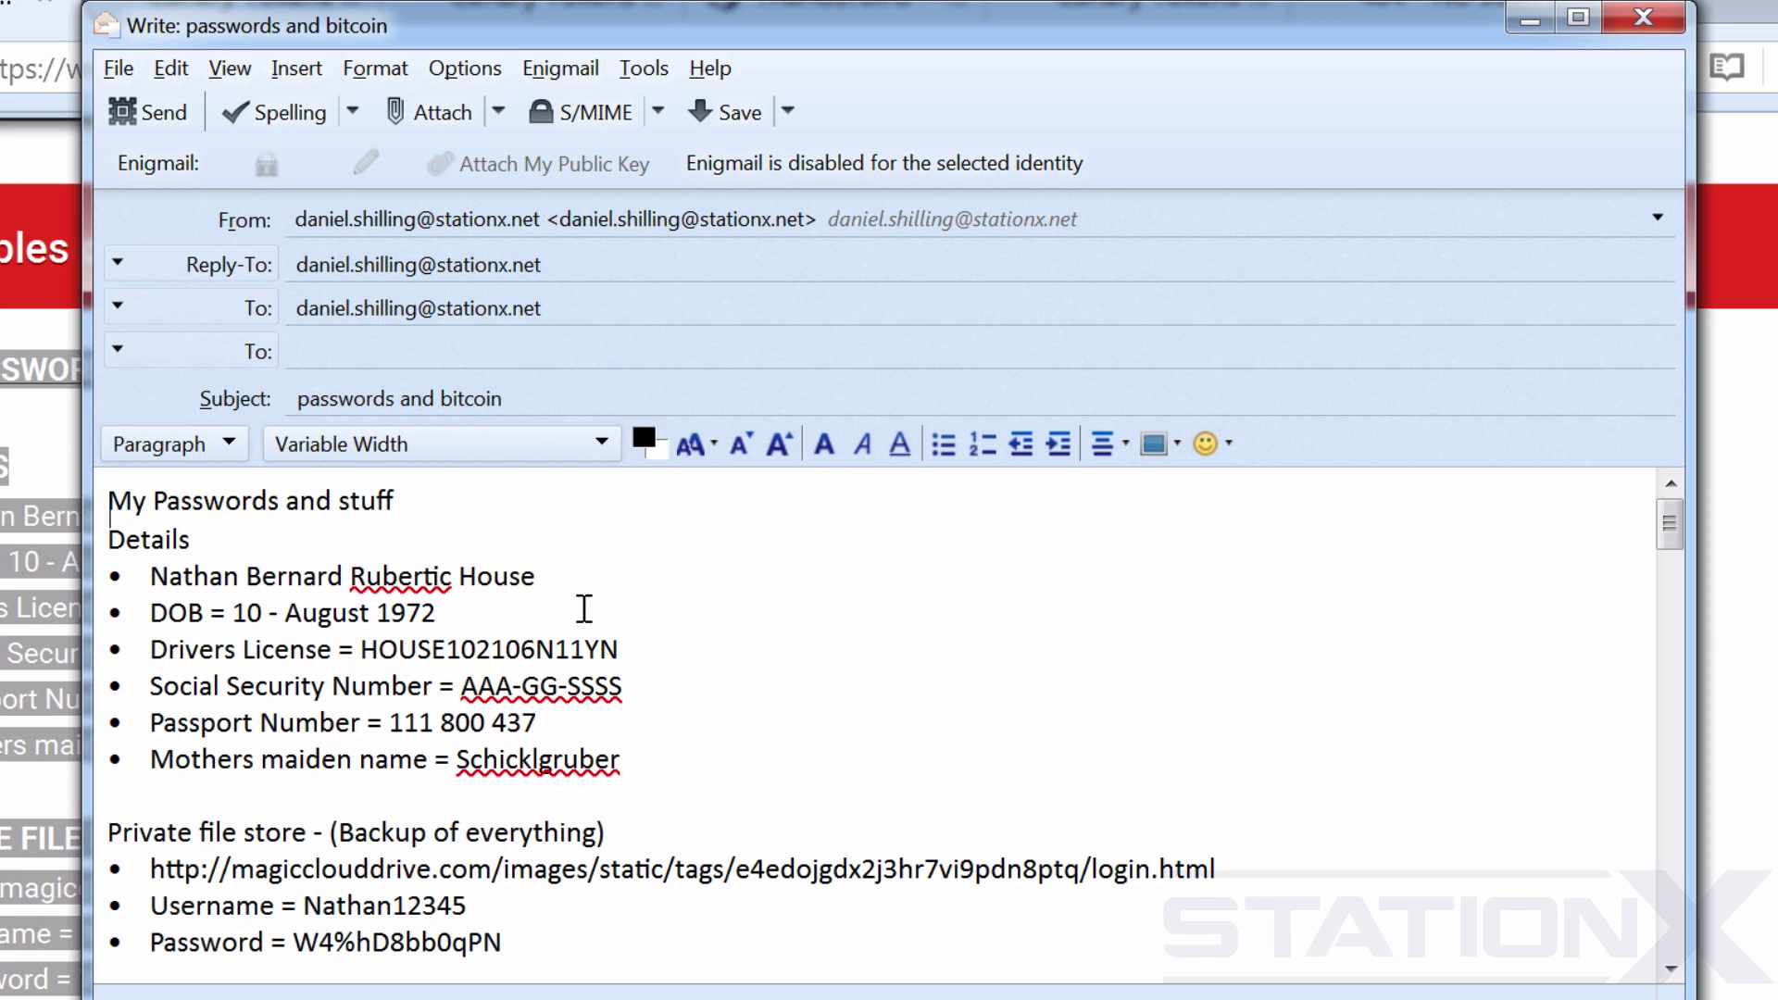
Check the body of the 'passwords and bitcoin' email, then send it to yourself.
left_click_drag(1672, 536, 1632, 468)
left_click(143, 112)
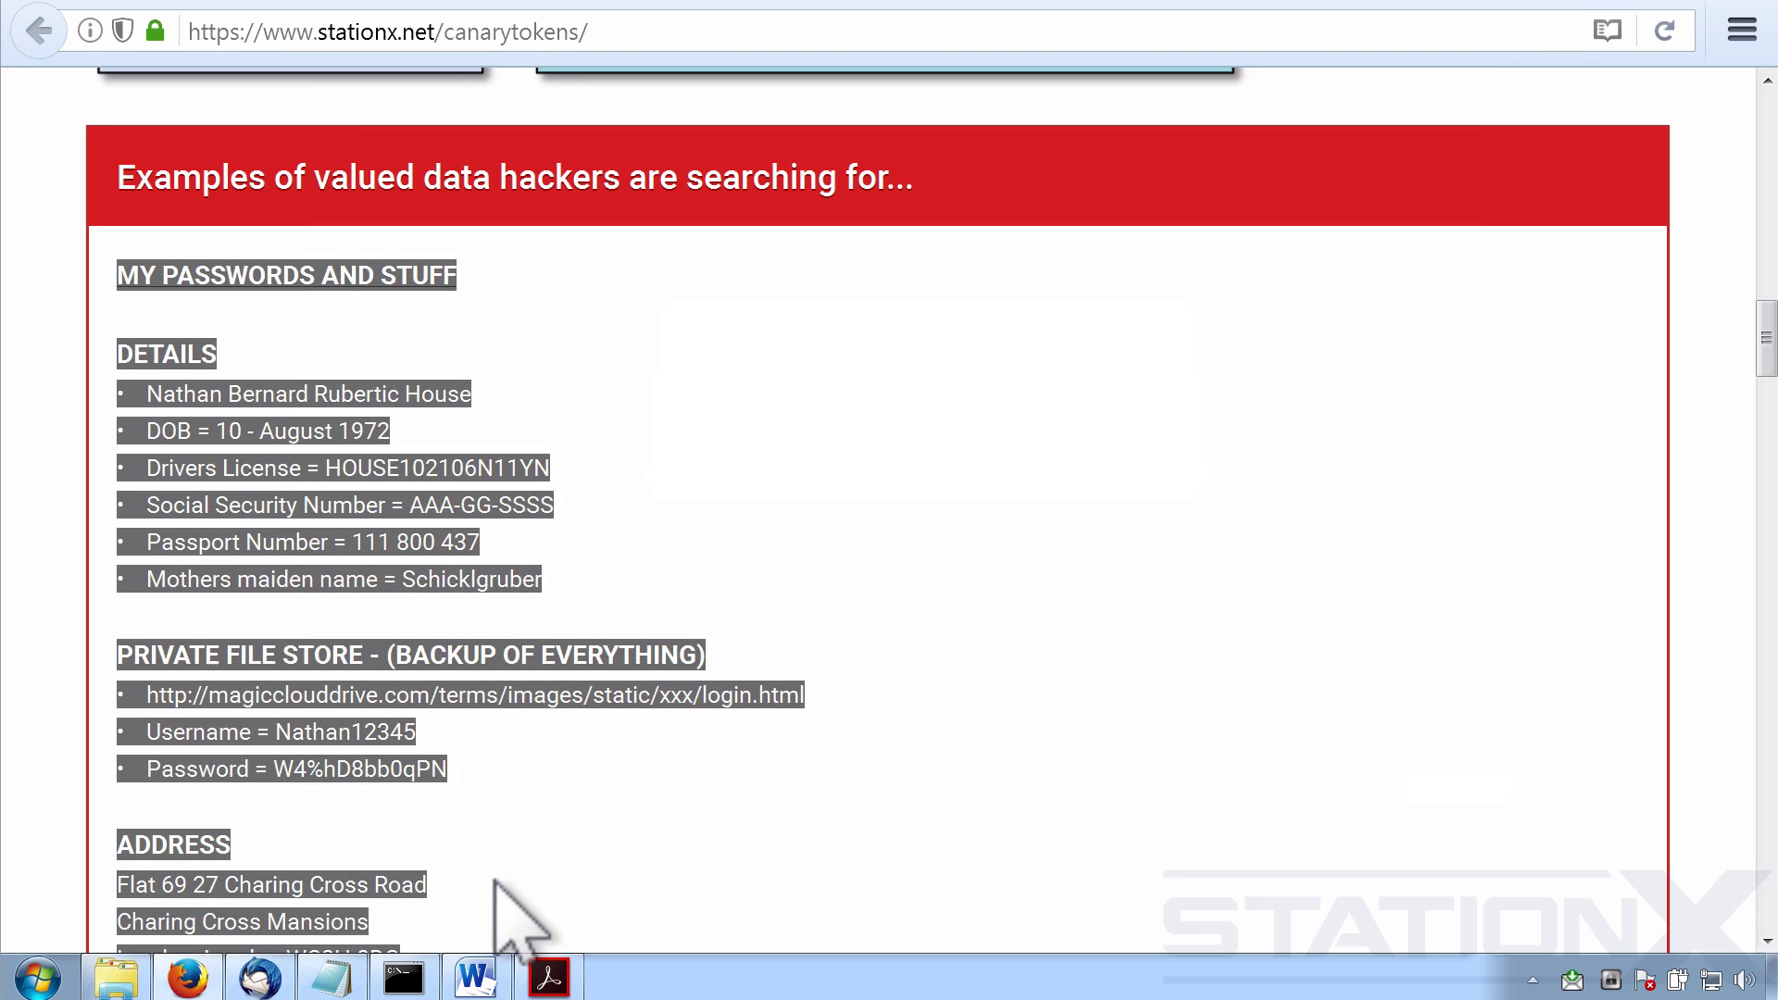
Bring the inbox forward and clear the quick filter to list all messages, including the alerts.
left_click(244, 972)
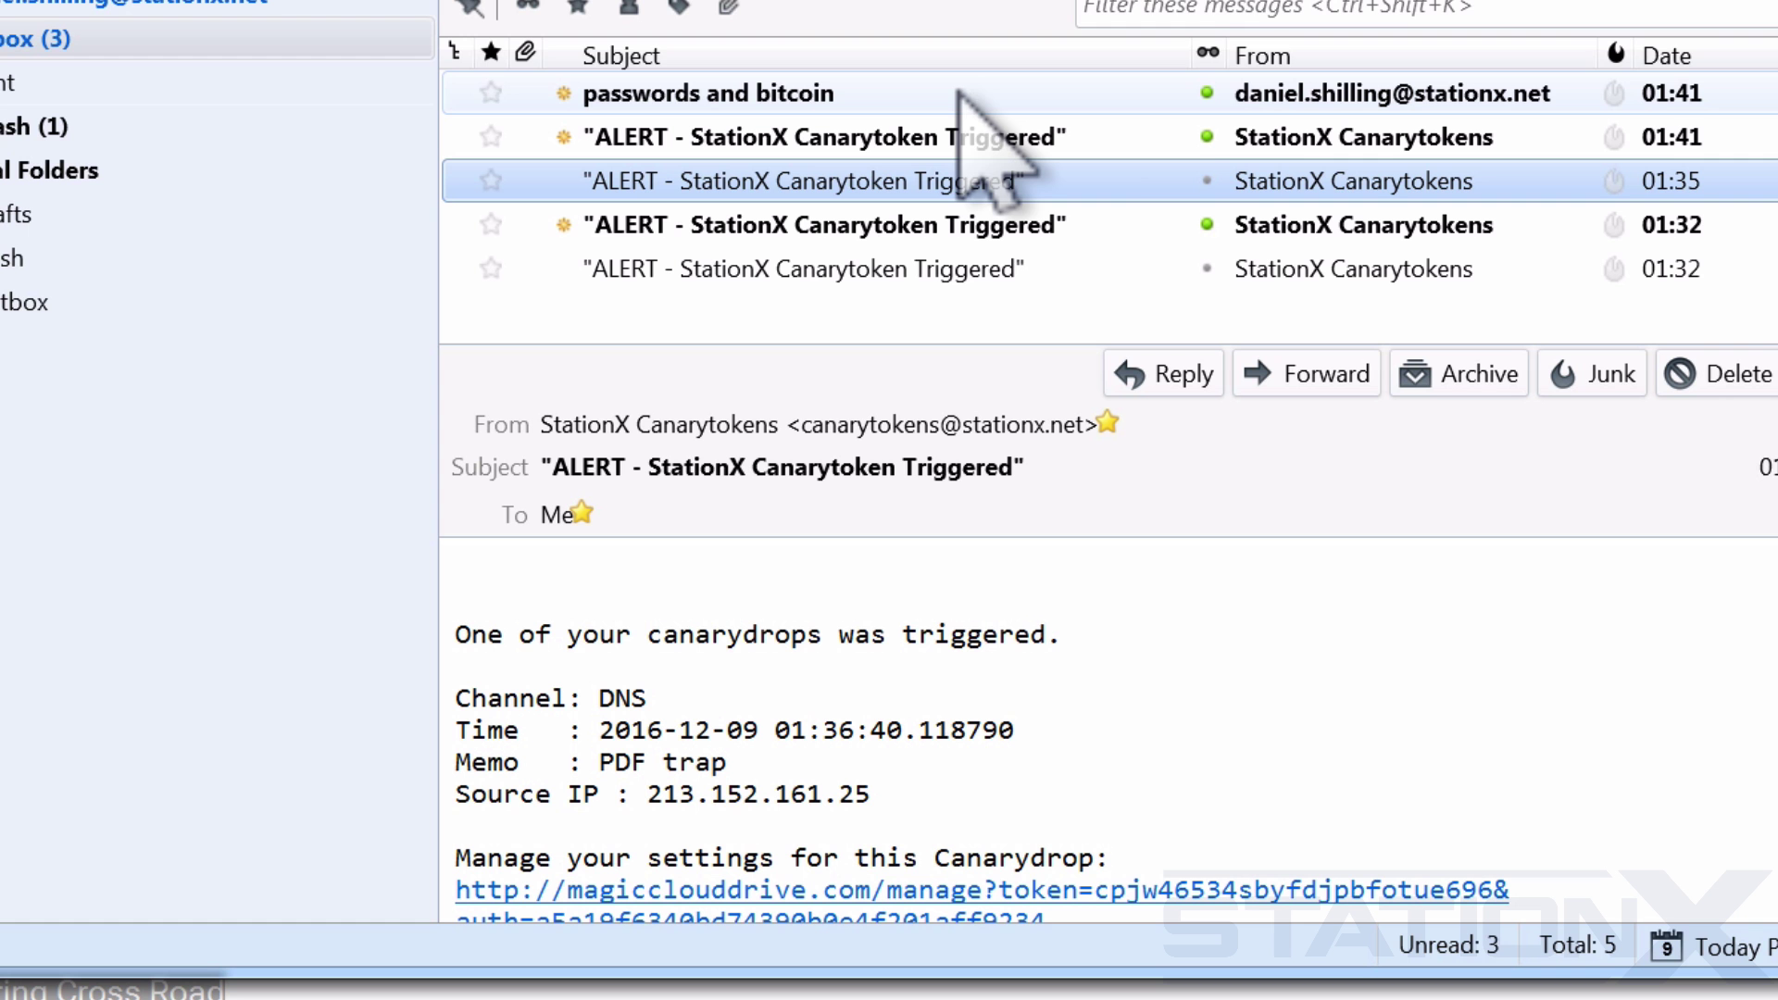
left_click(1203, 11)
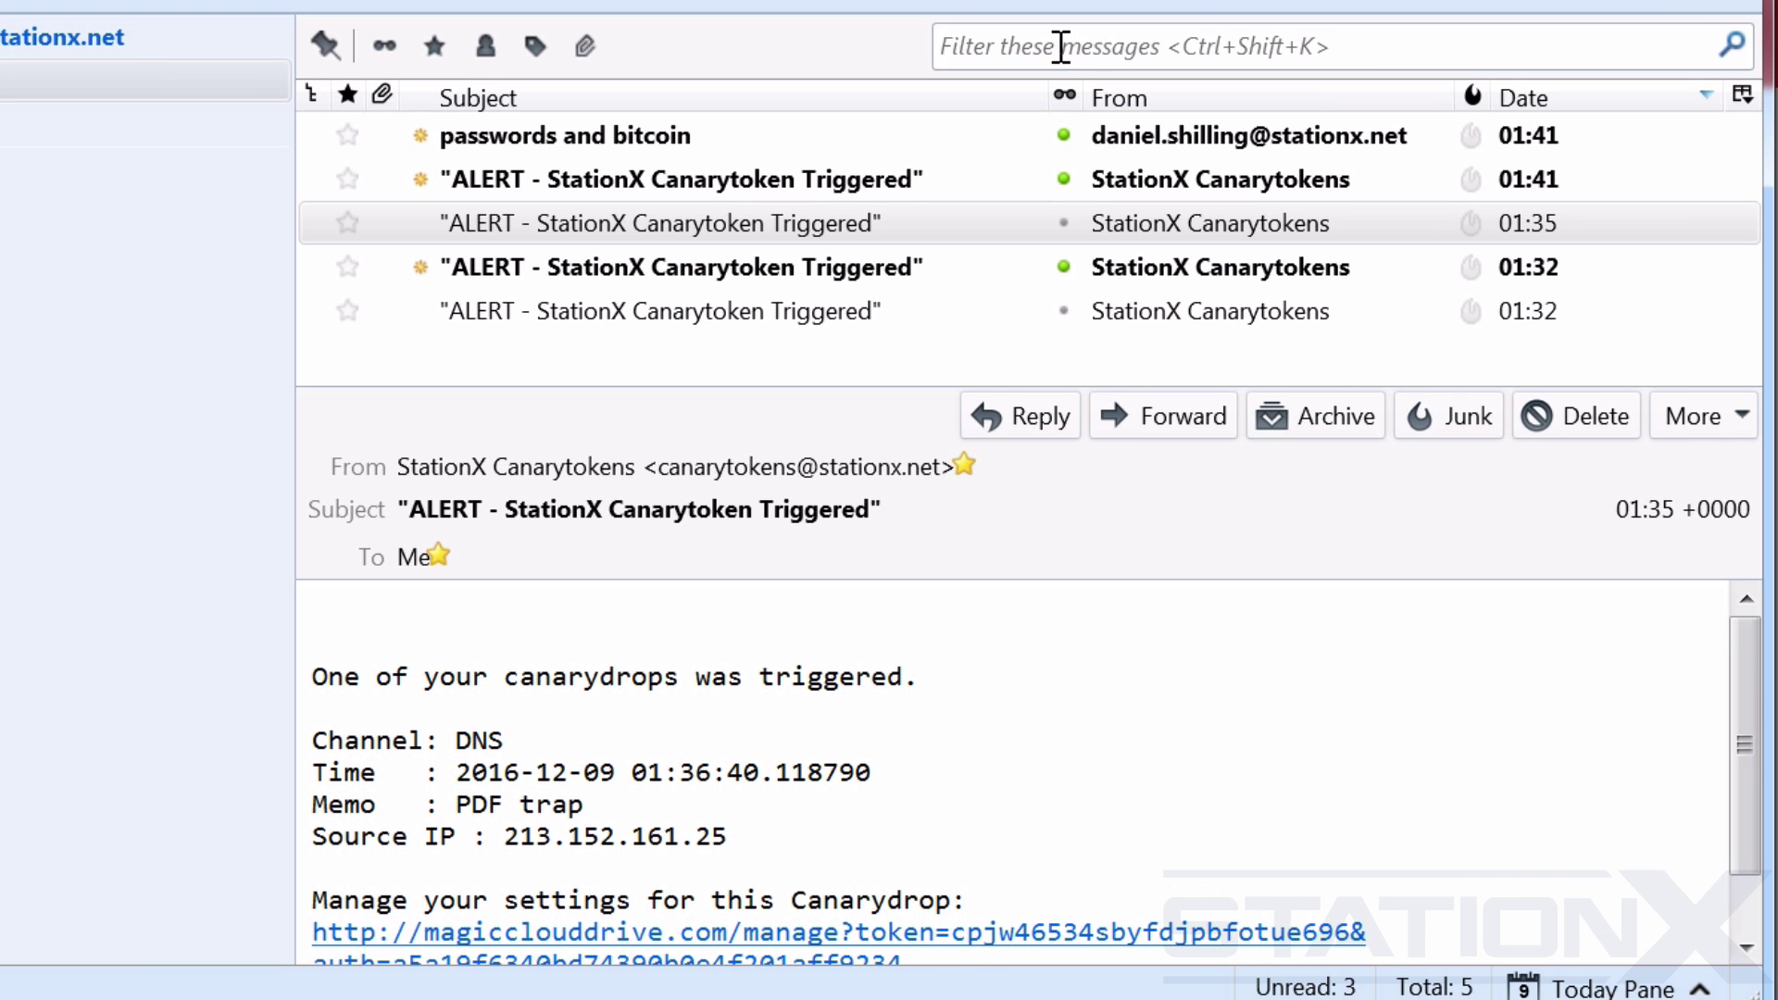
type("paypal")
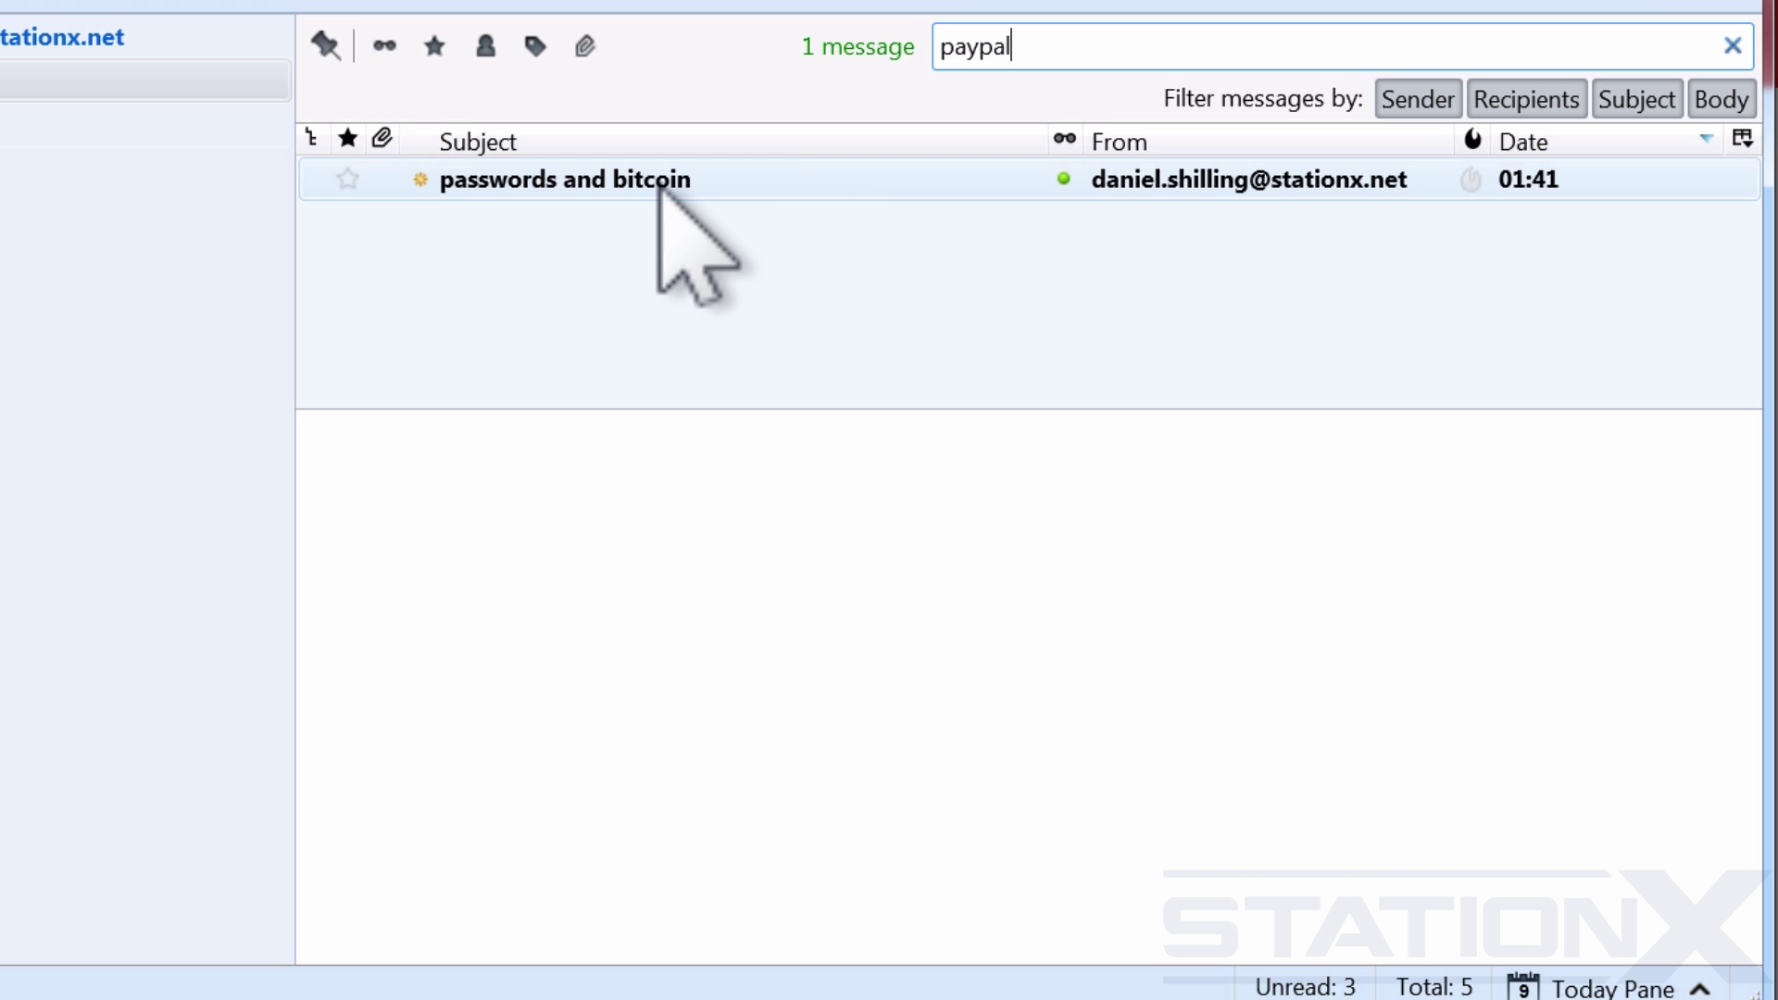
double_click(996, 44)
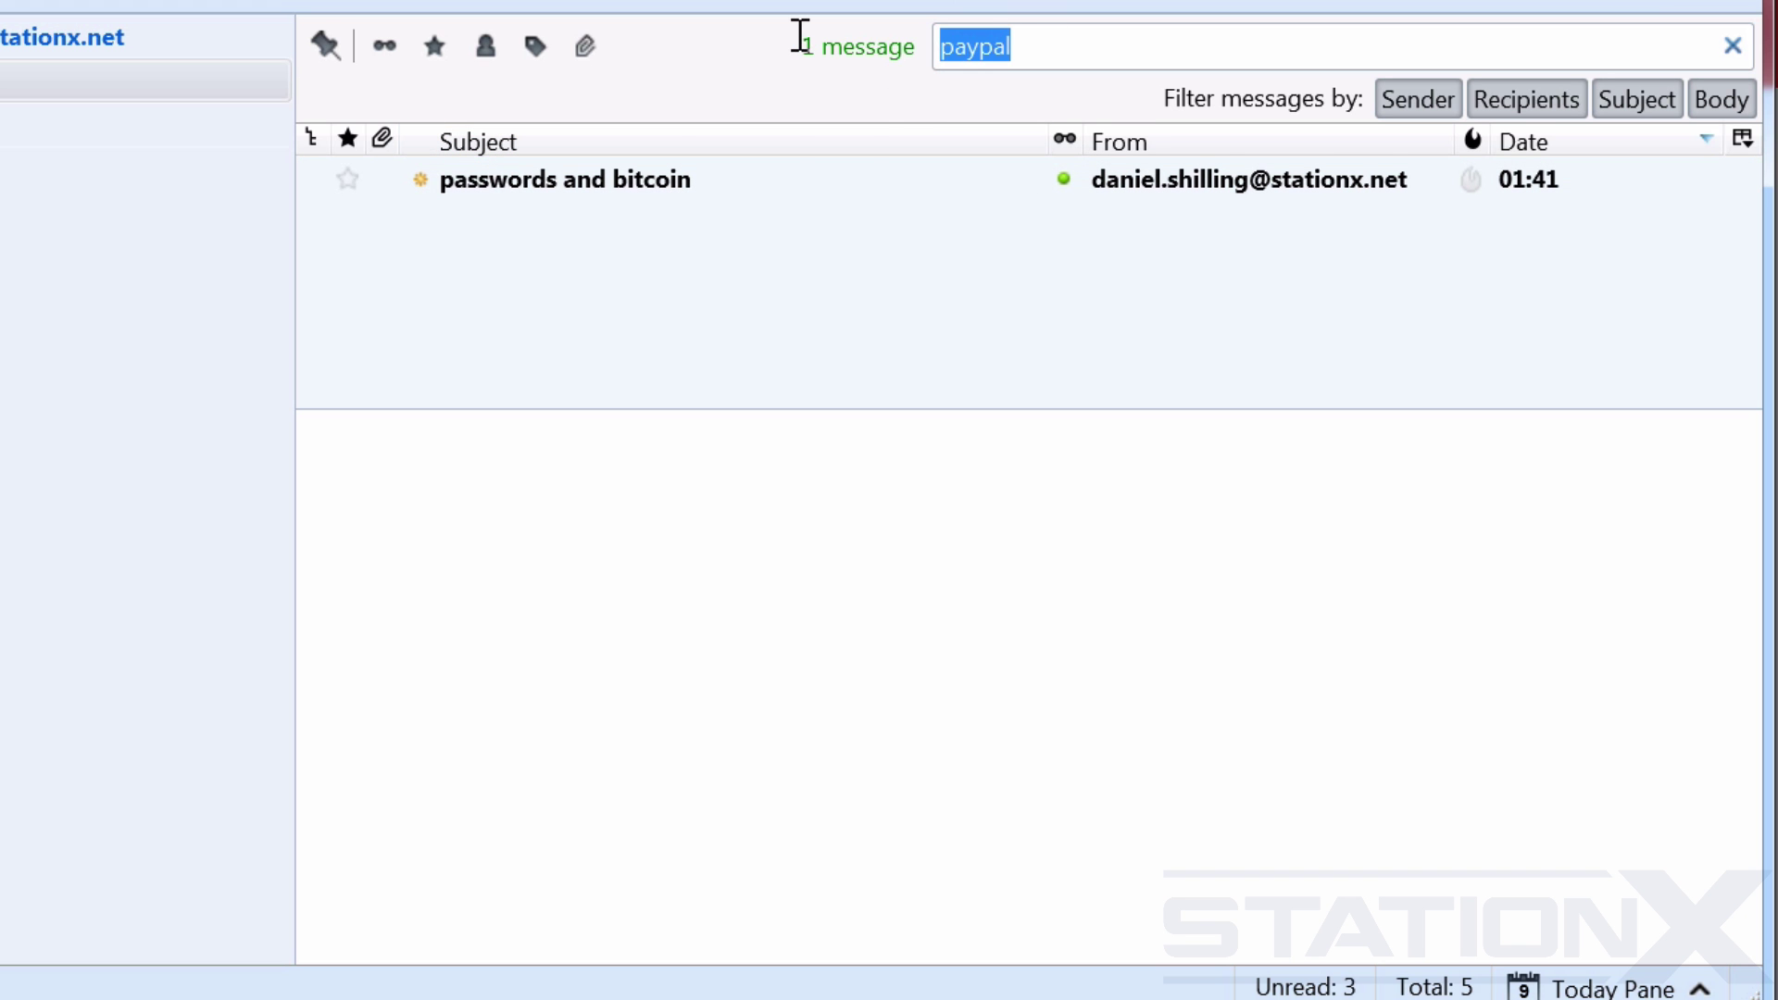
key("BackSpace")
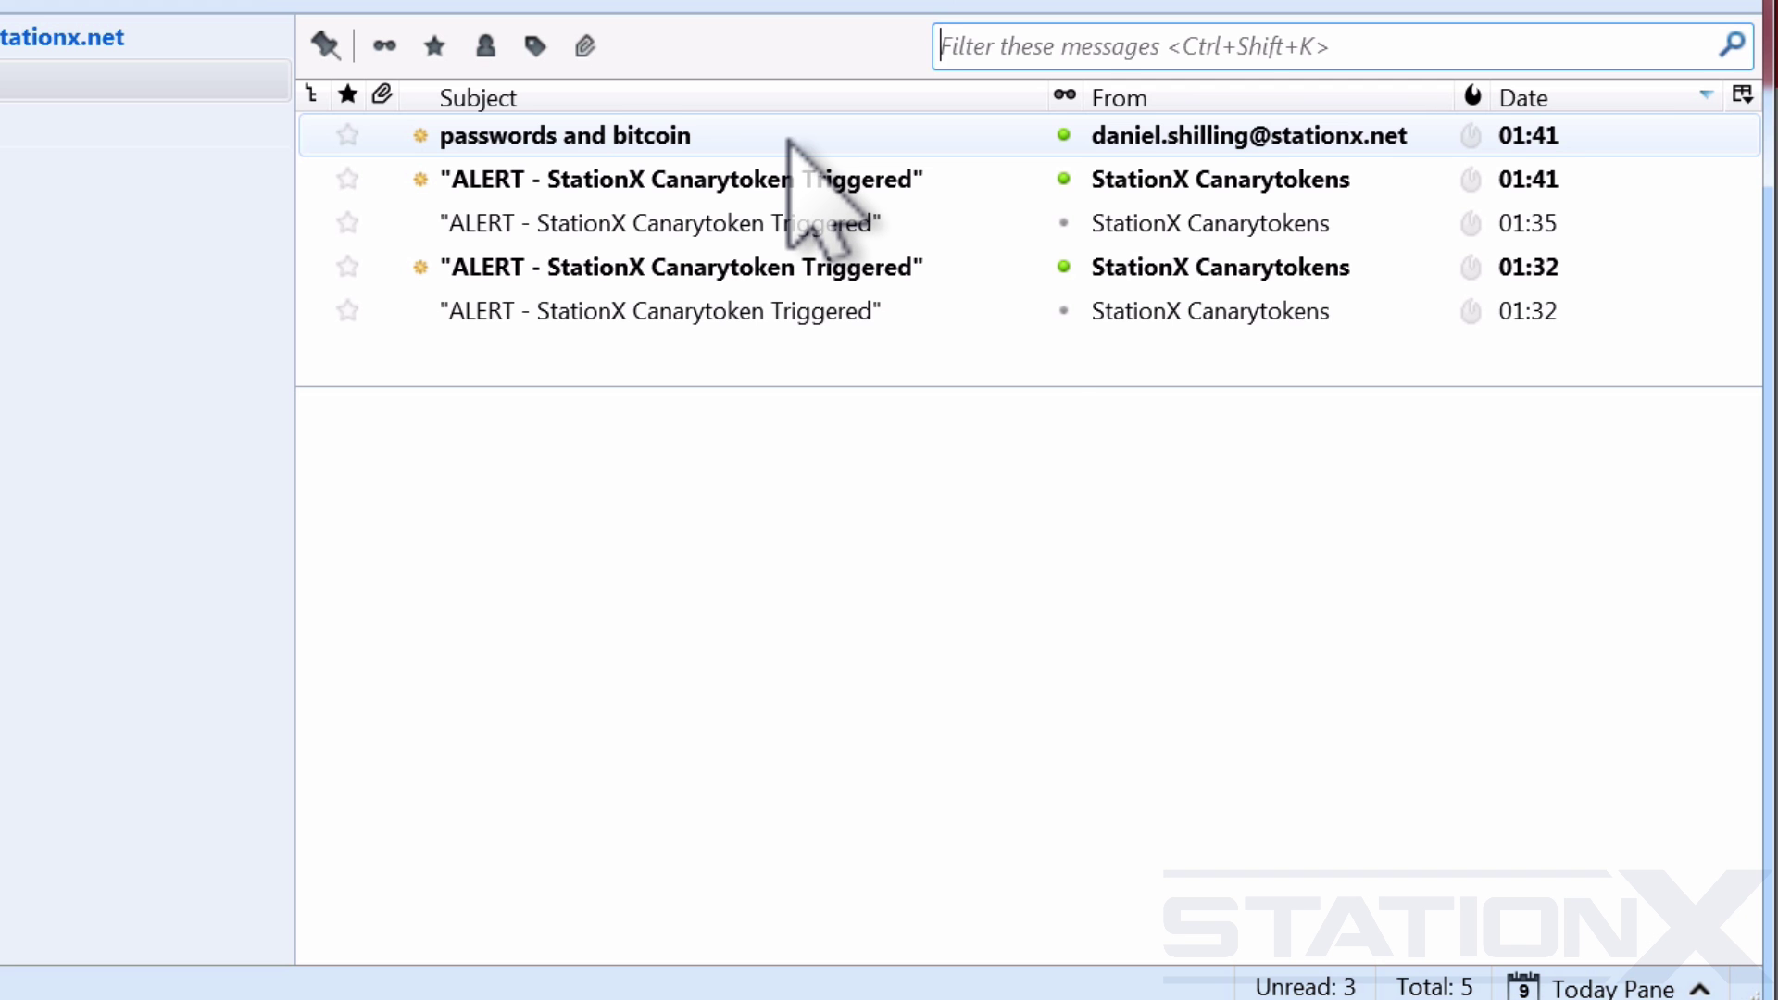
Open the 'passwords and bitcoin' message and scroll its body, triggering a new 01:42 canarytoken alert.
left_click(788, 139)
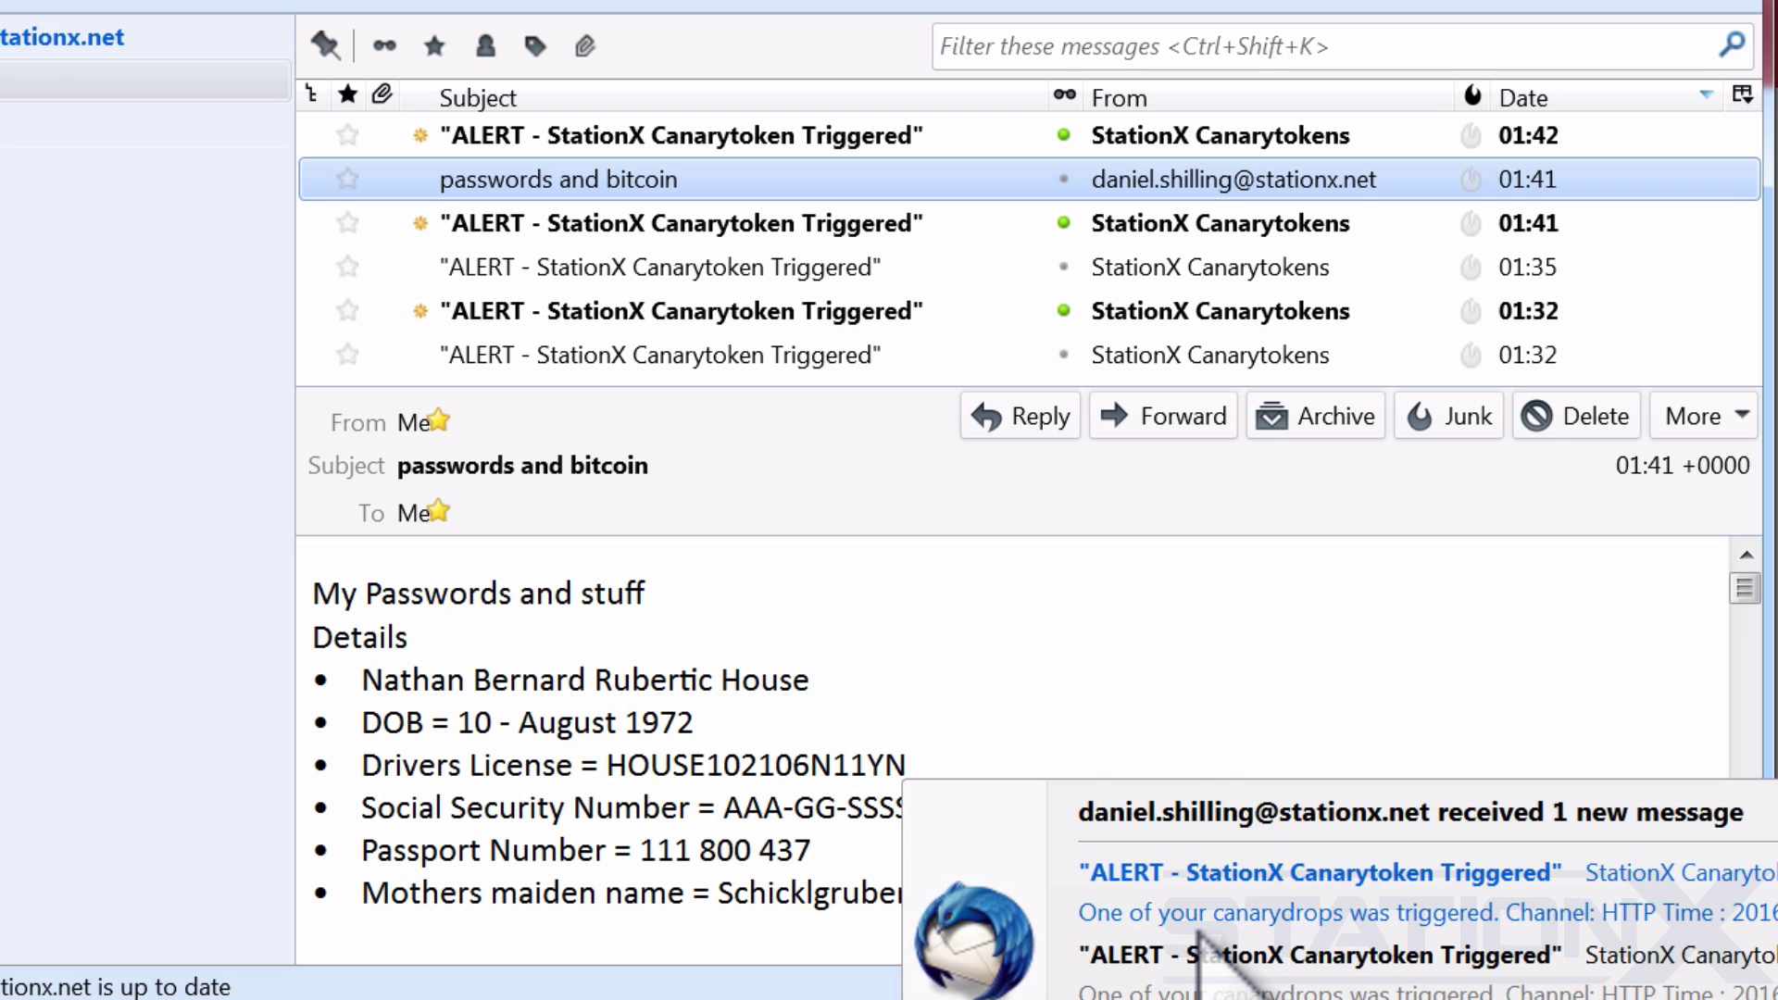
left_click(1115, 662)
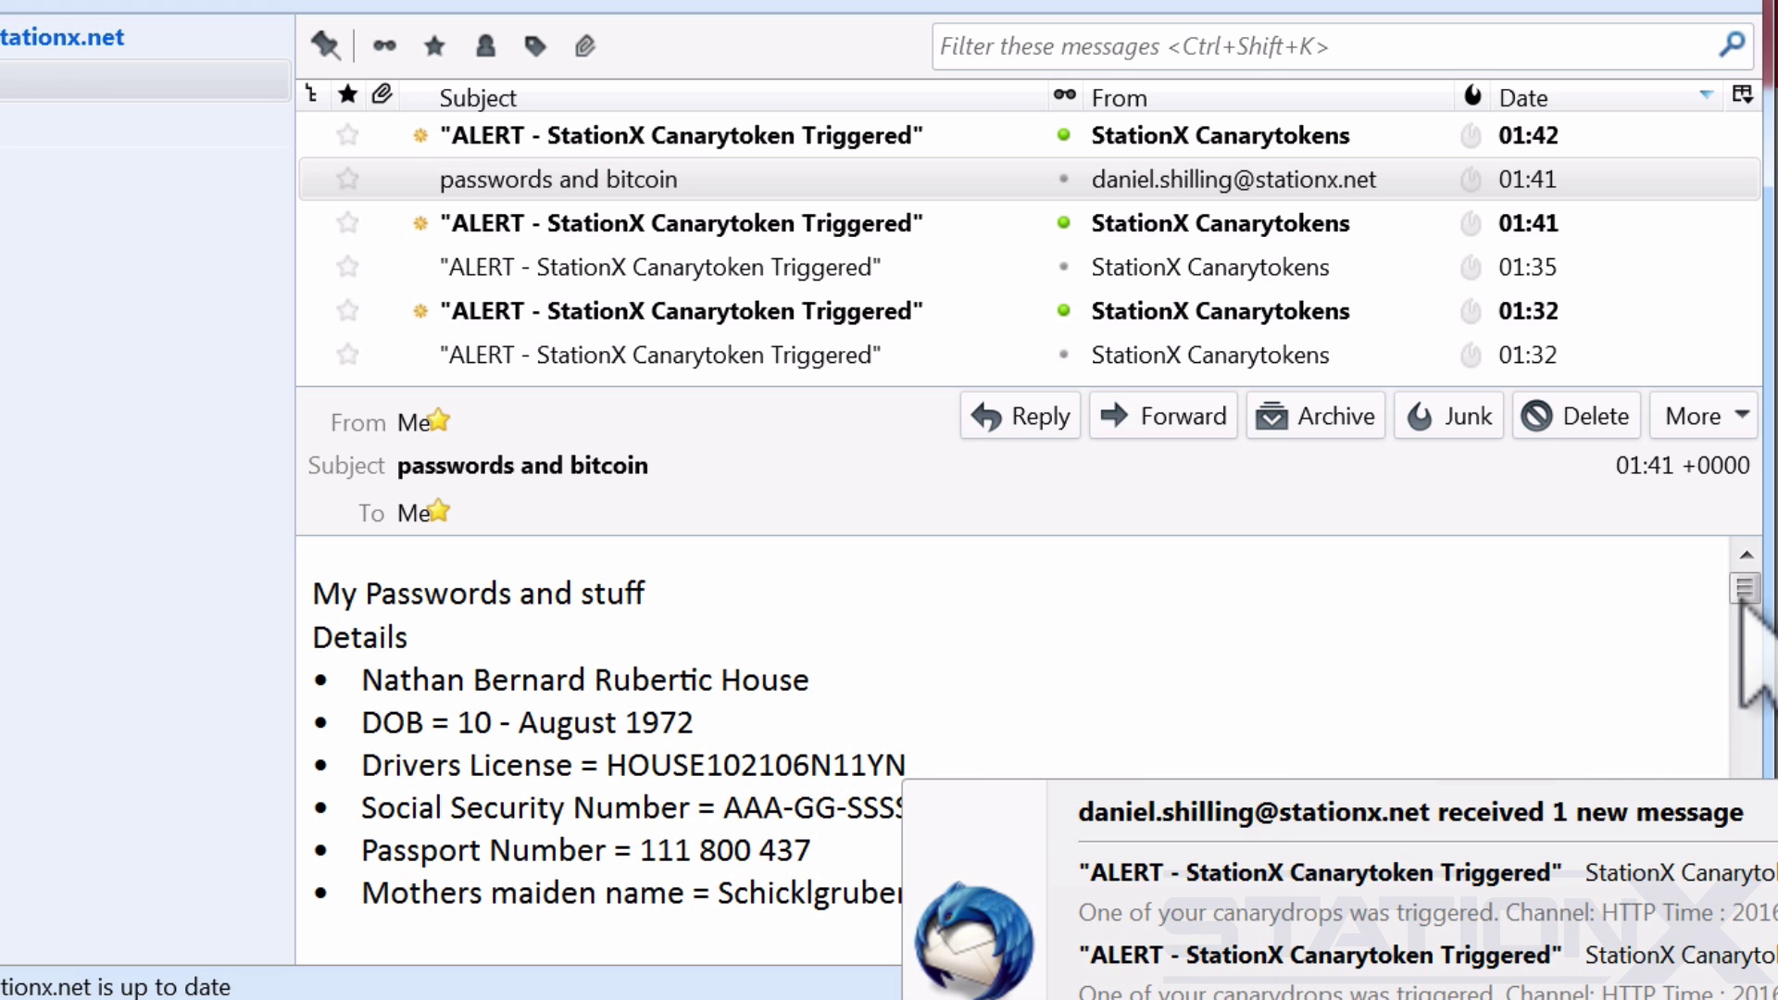
left_click_drag(1742, 592, 1745, 615)
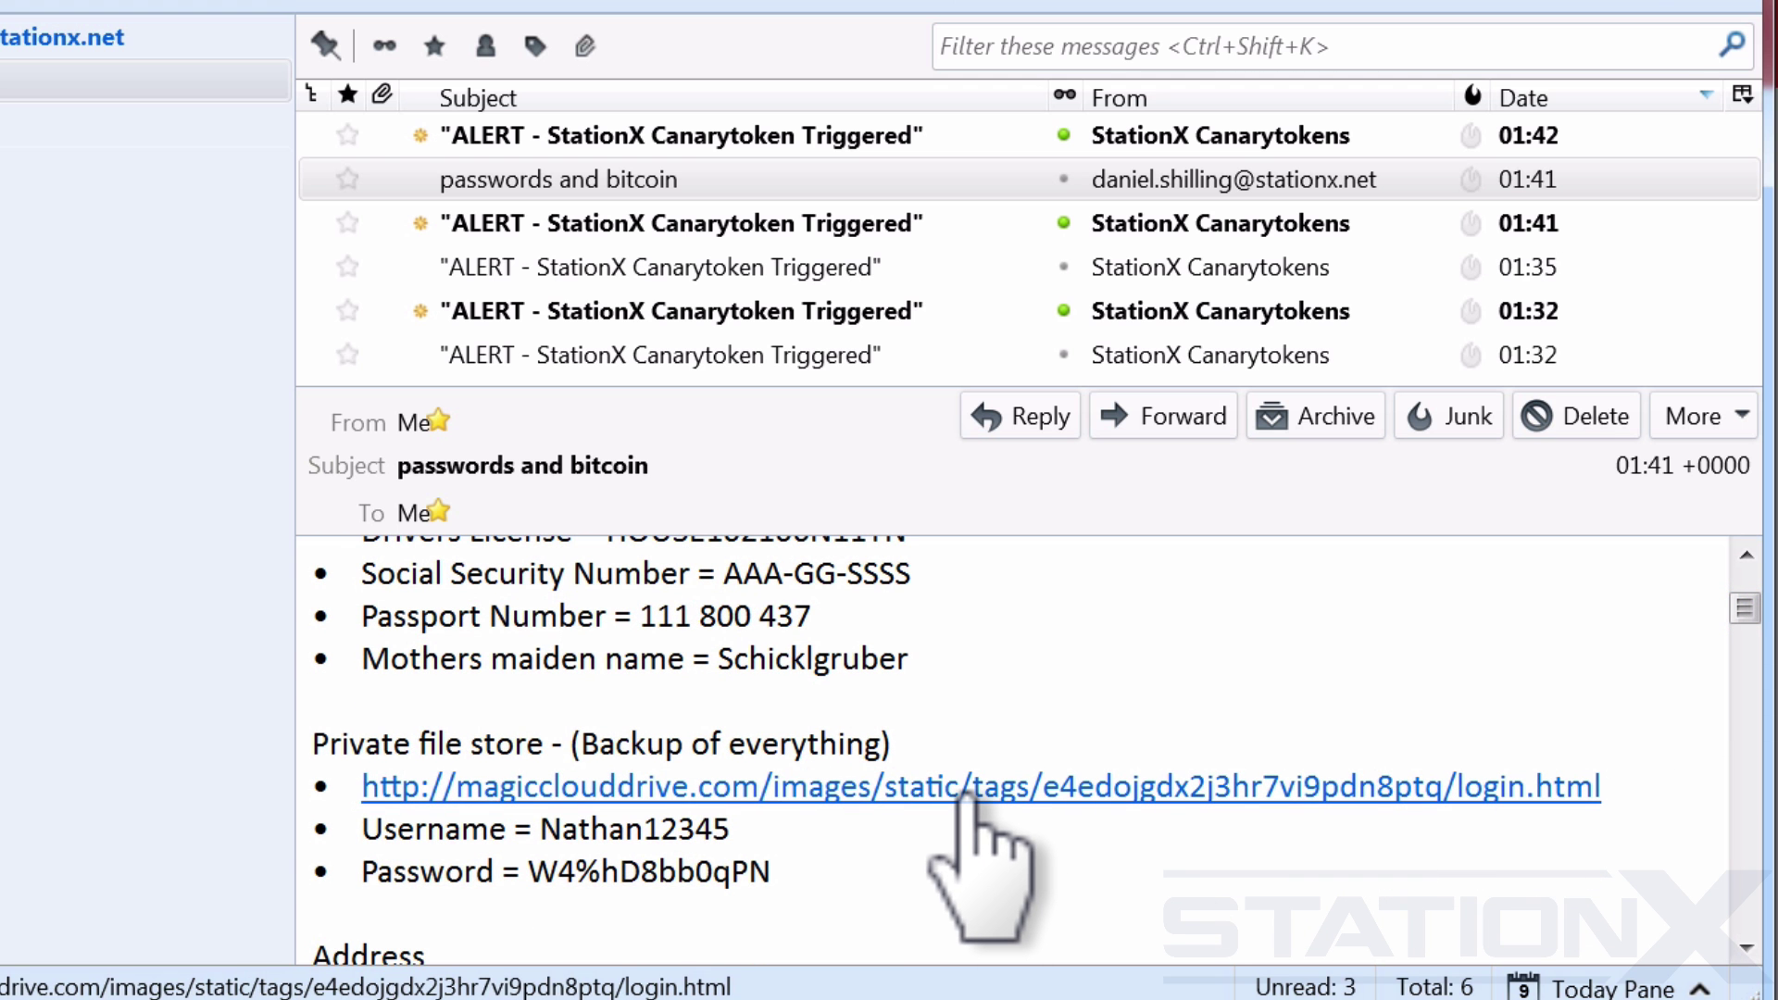
Create a blank message with Ctrl+N and bring up the Image Properties dialog through Insert > Image.
key("ctrl+n")
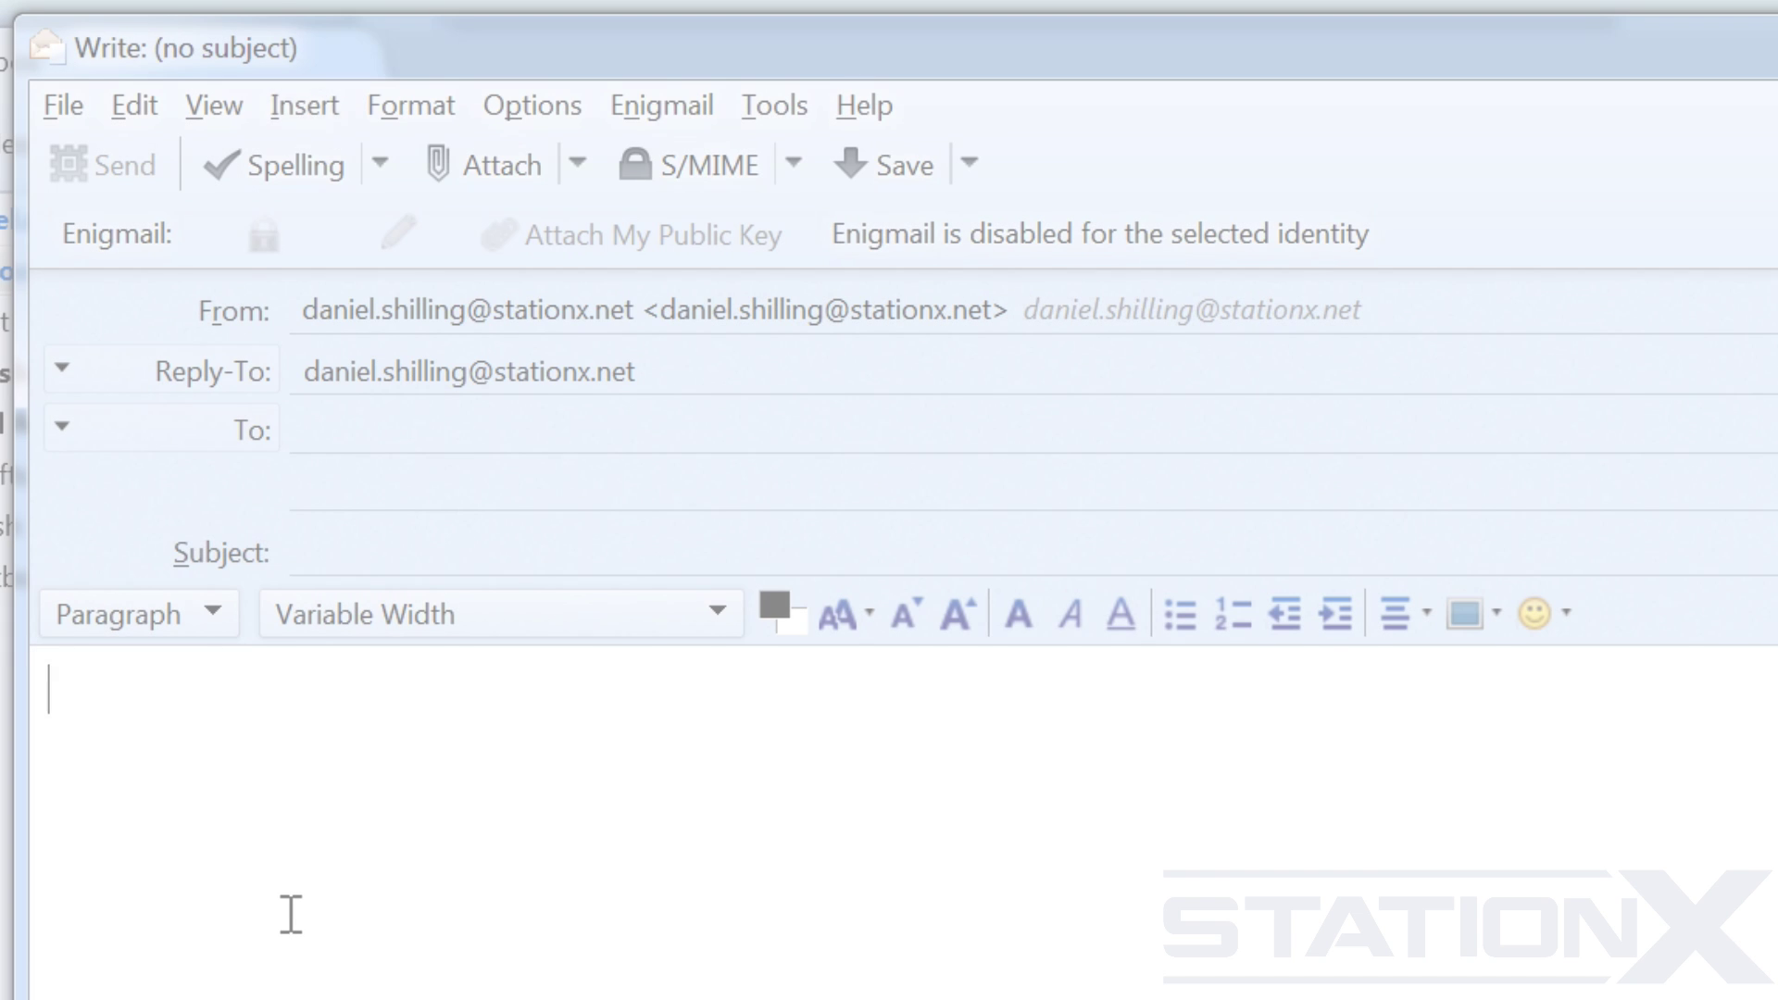
left_click(306, 104)
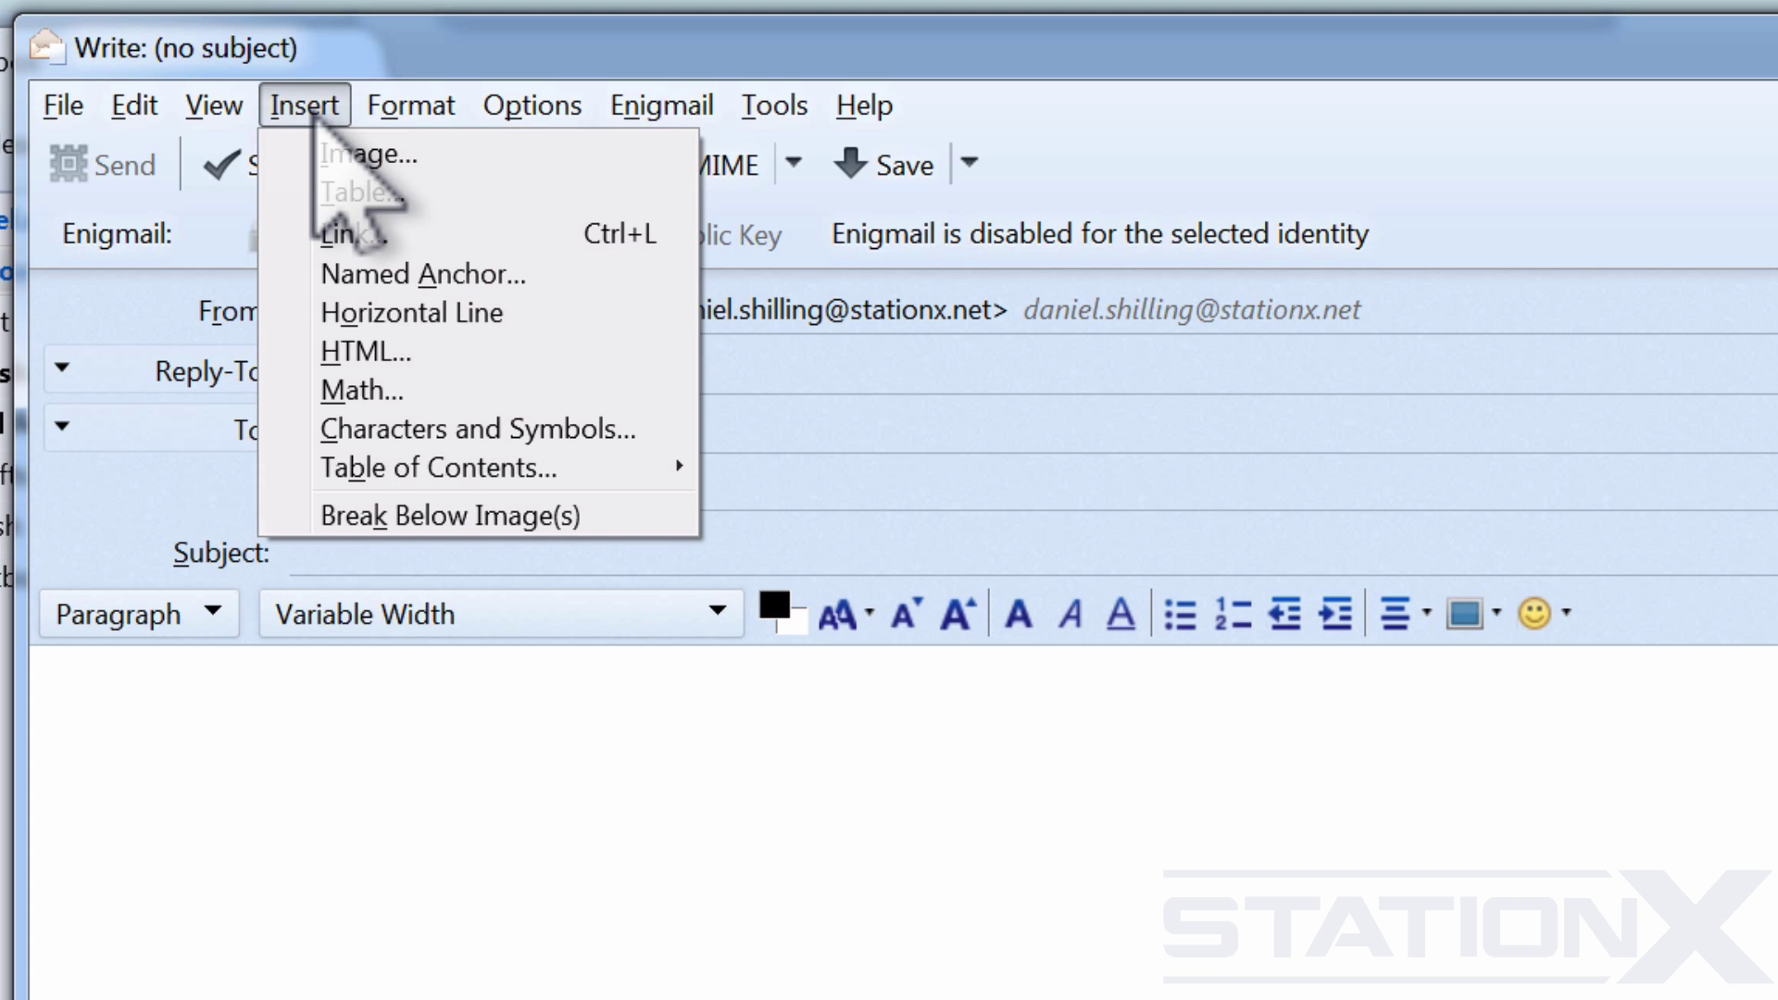
left_click(400, 155)
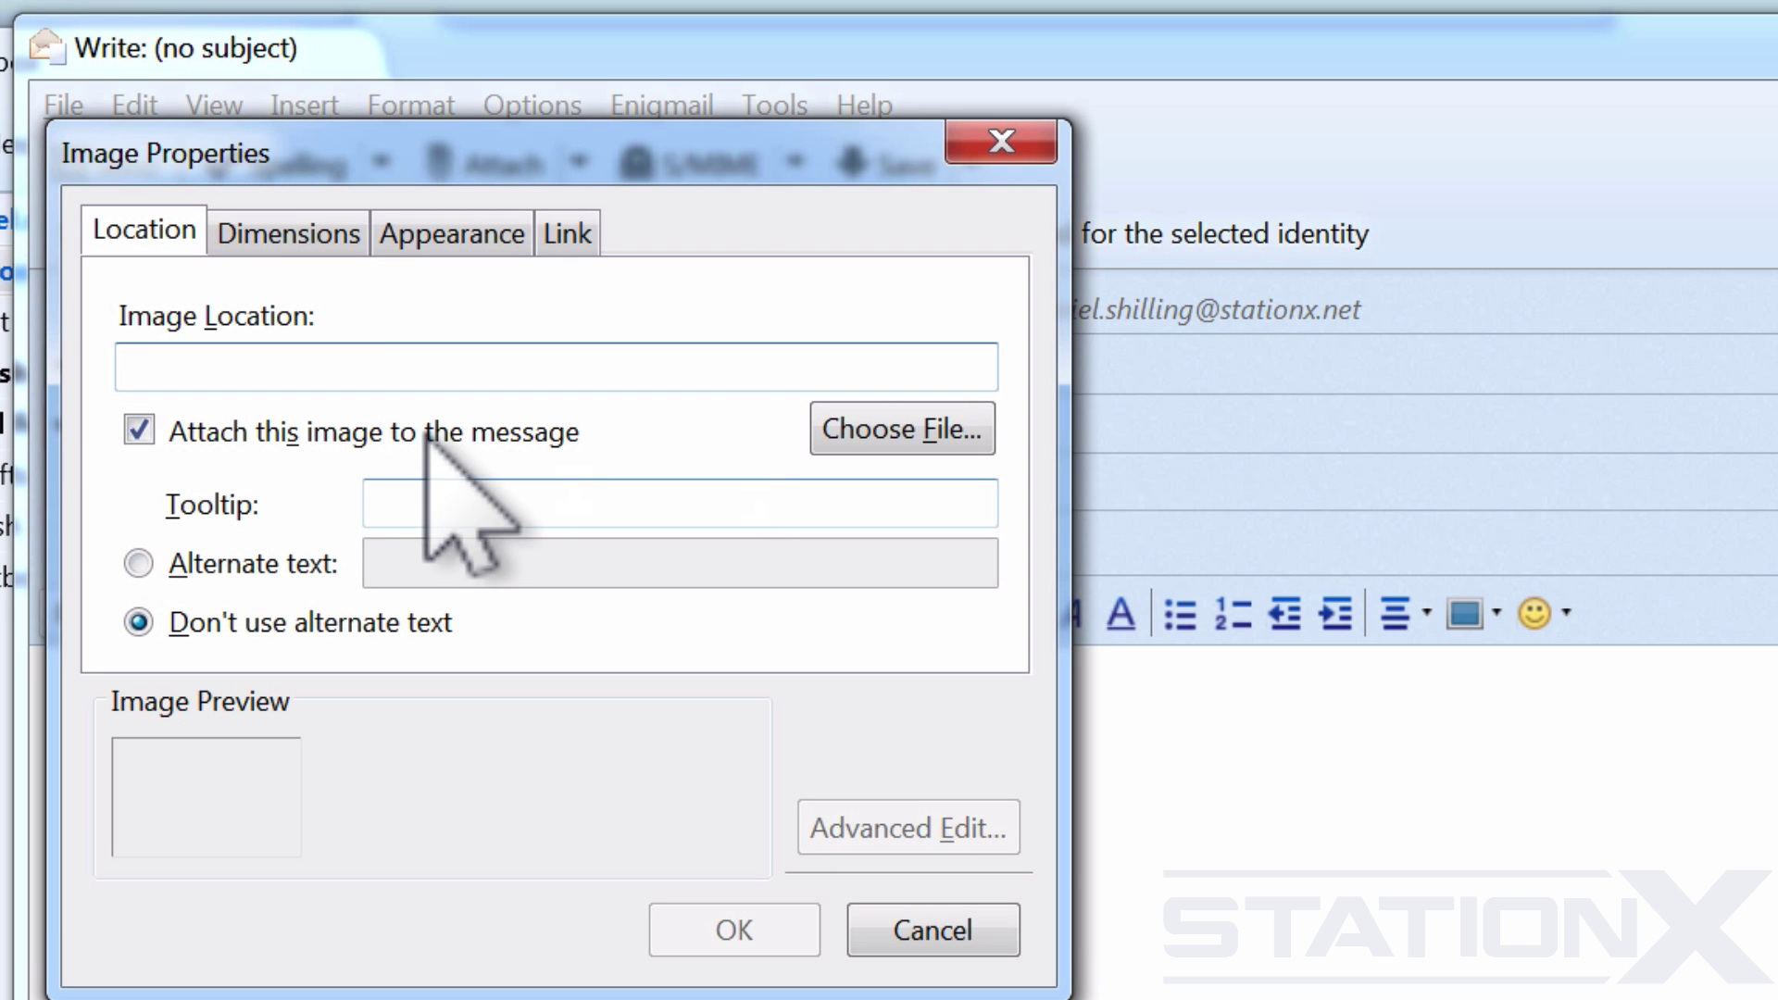